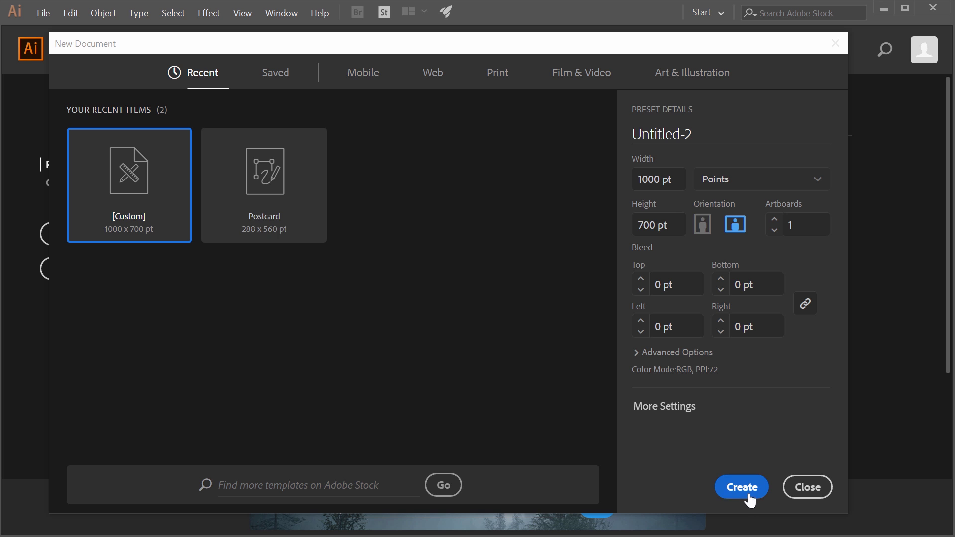
Create a new blank 1366 × 768 px document from the Web presets
click(361, 75)
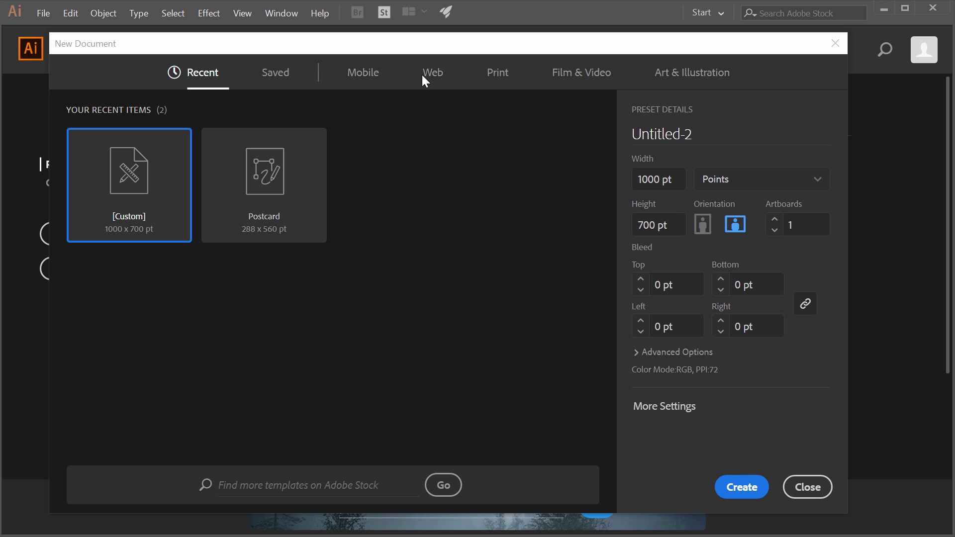
click(426, 79)
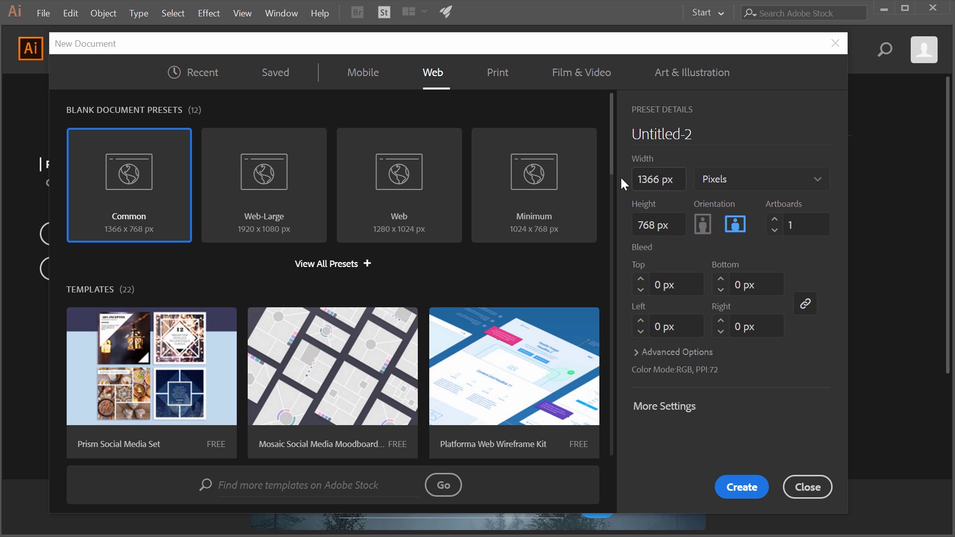
click(742, 488)
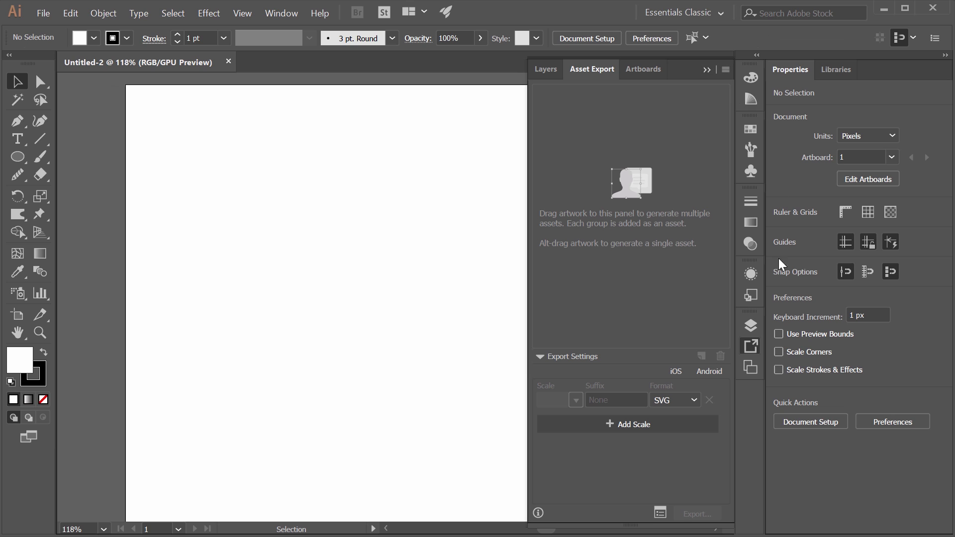
Collapse the Asset Export panel and recentre the artboard in the view
click(751, 346)
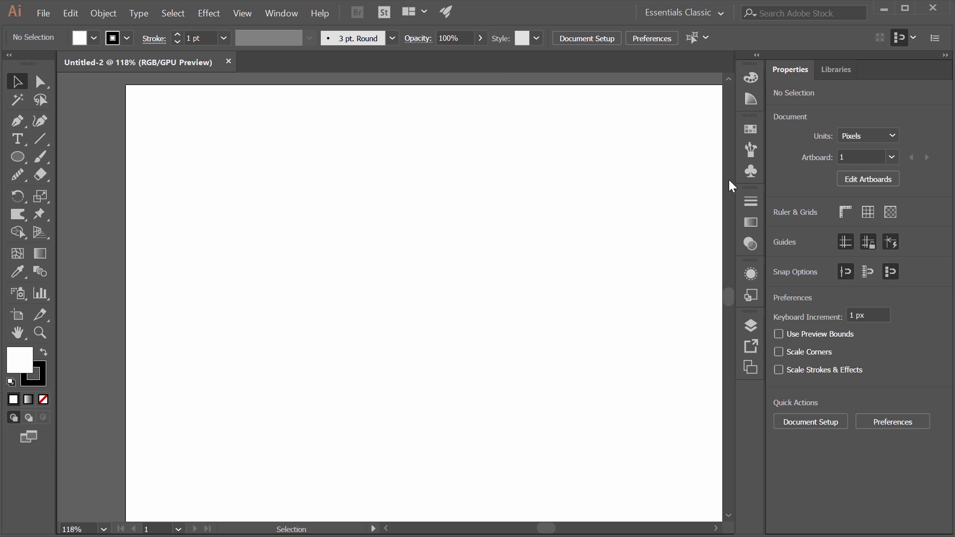
scroll(433, 204, up, 2)
scroll(391, 200, down, 3)
scroll(398, 195, up, 1)
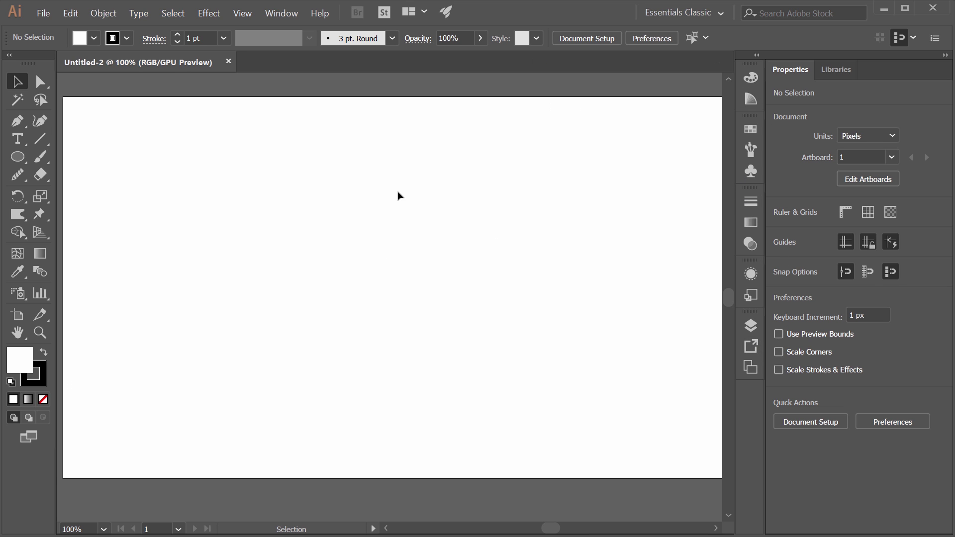
scroll(398, 196, down, 1)
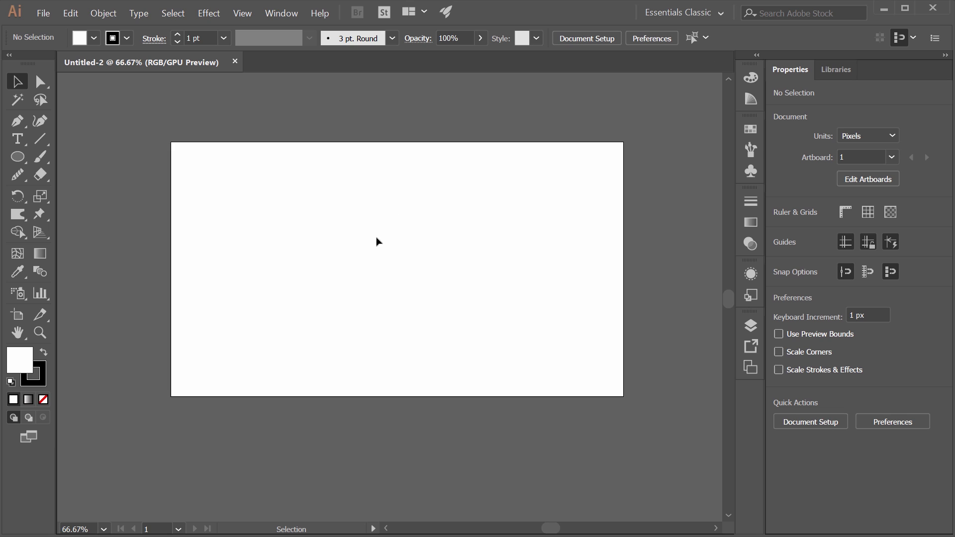
drag(376, 241, 362, 257)
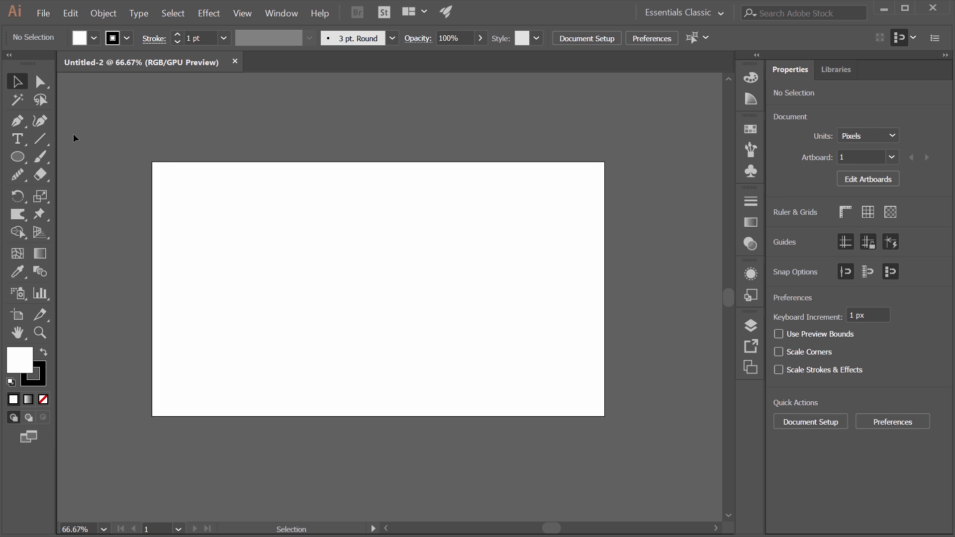
With the Pen tool, trace the artboard's top edge into a smooth S-curve down the right side
click(17, 128)
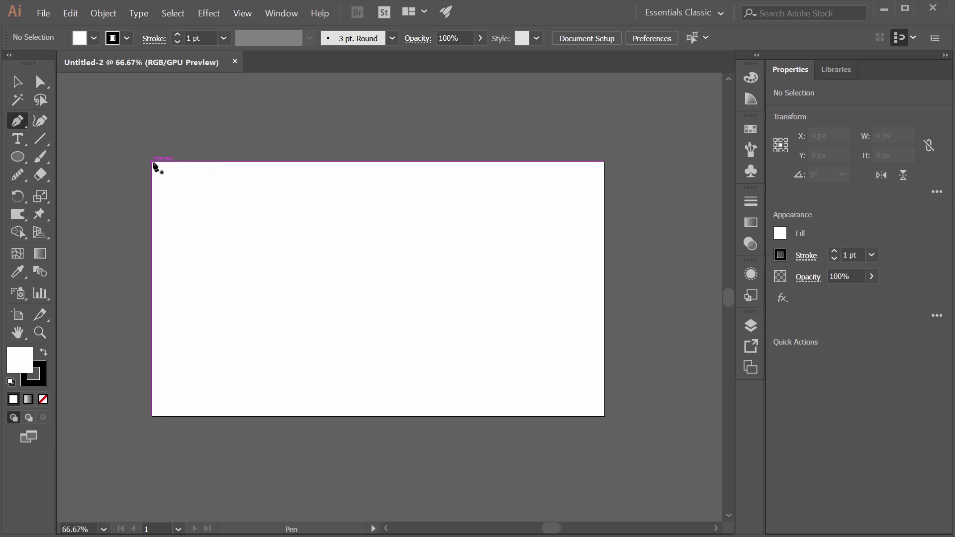
click(152, 162)
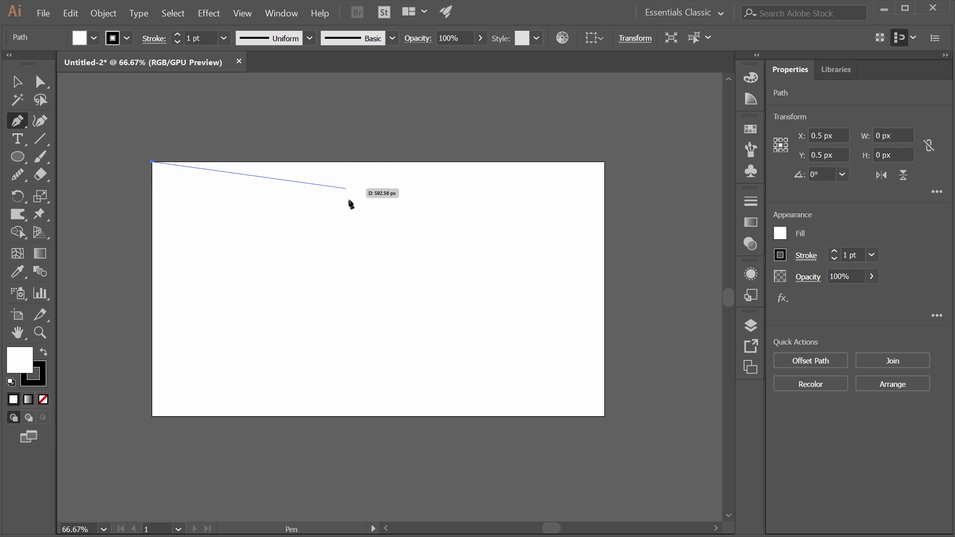
key(ctrl+1)
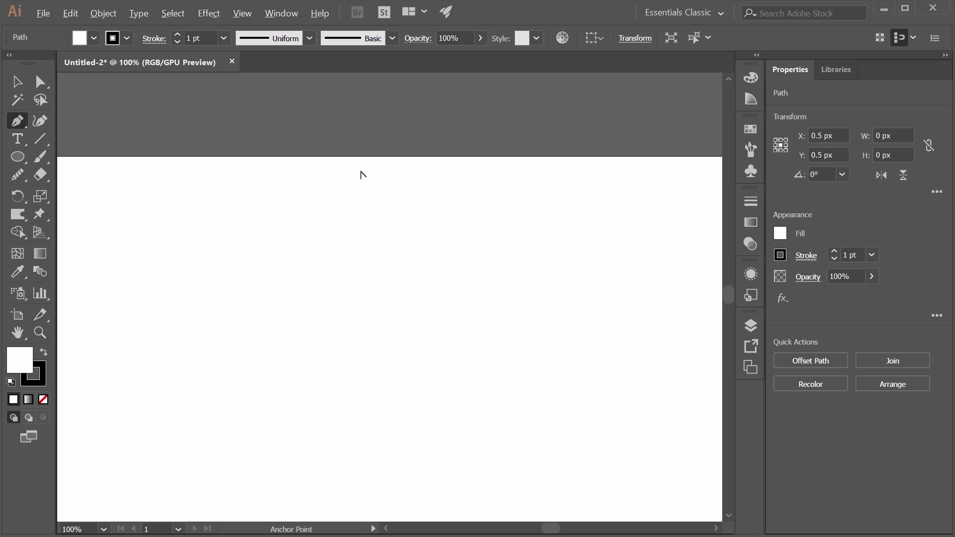
scroll(376, 158, down, 1)
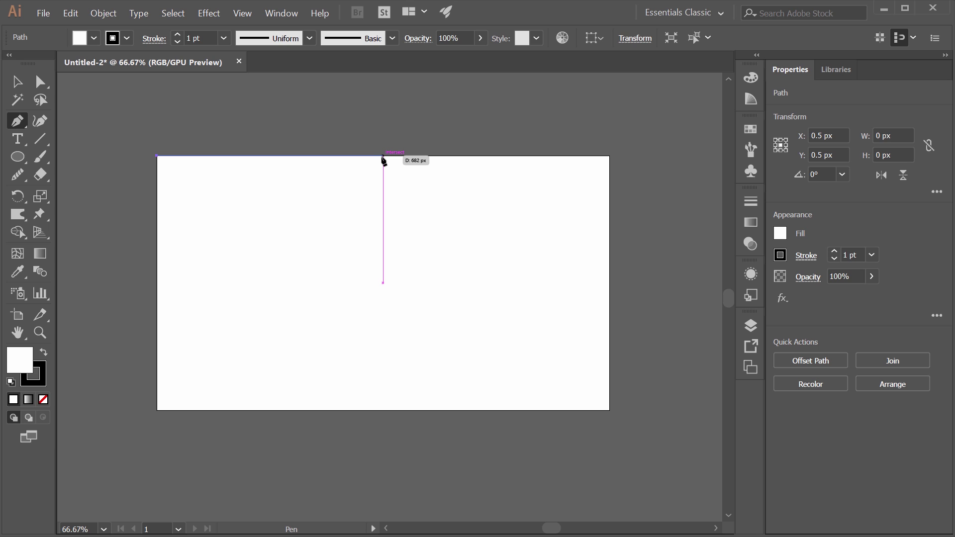
click(383, 156)
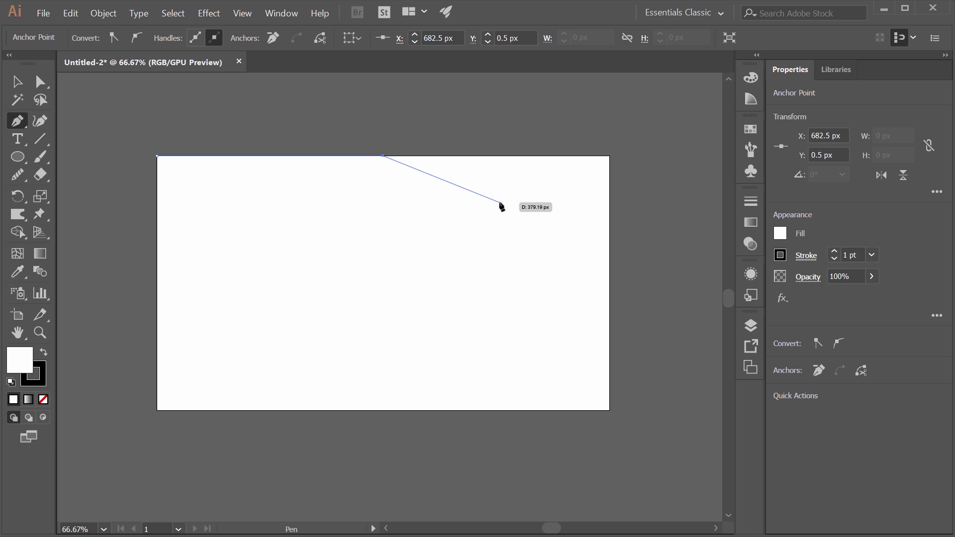
drag(500, 203, 603, 204)
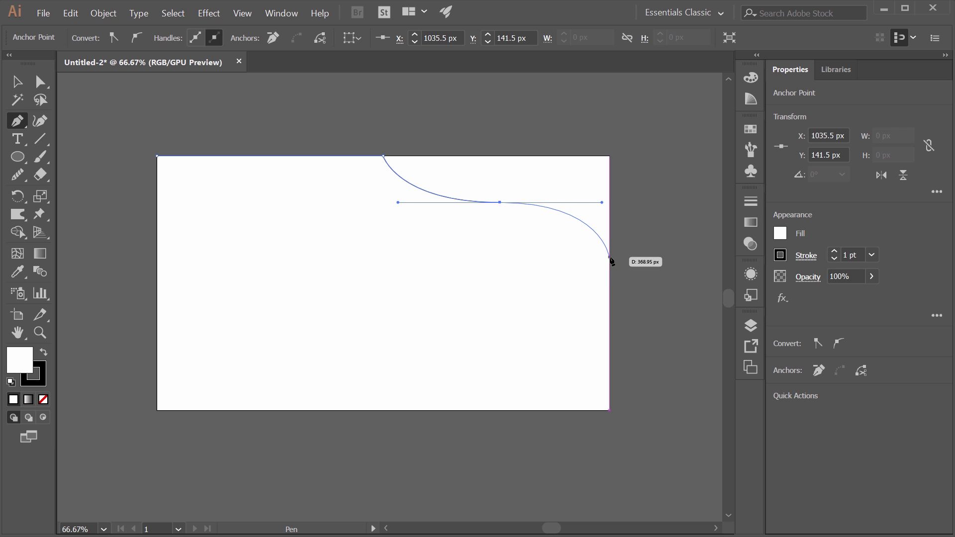
click(610, 258)
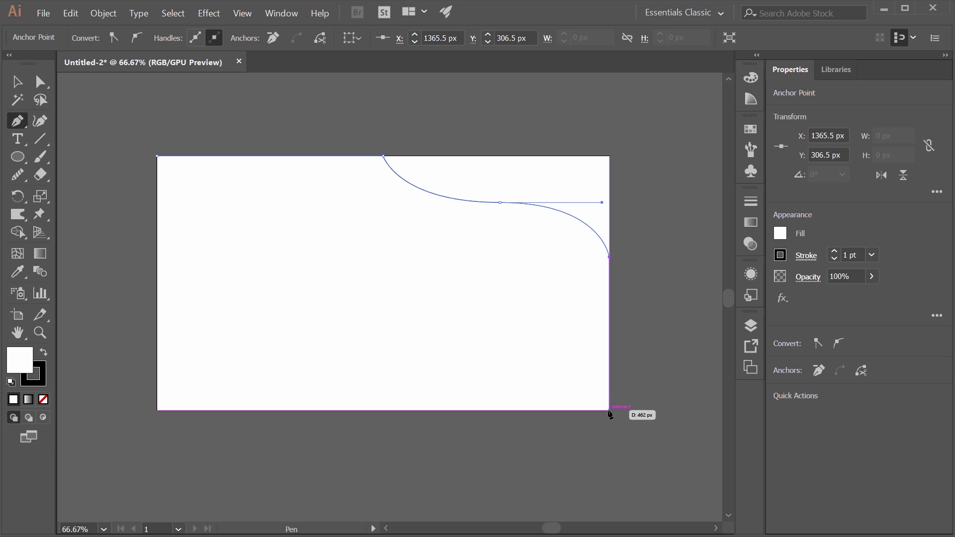
Add the bottom-right and bottom-left corners, close the path, and select the finished shape
click(608, 411)
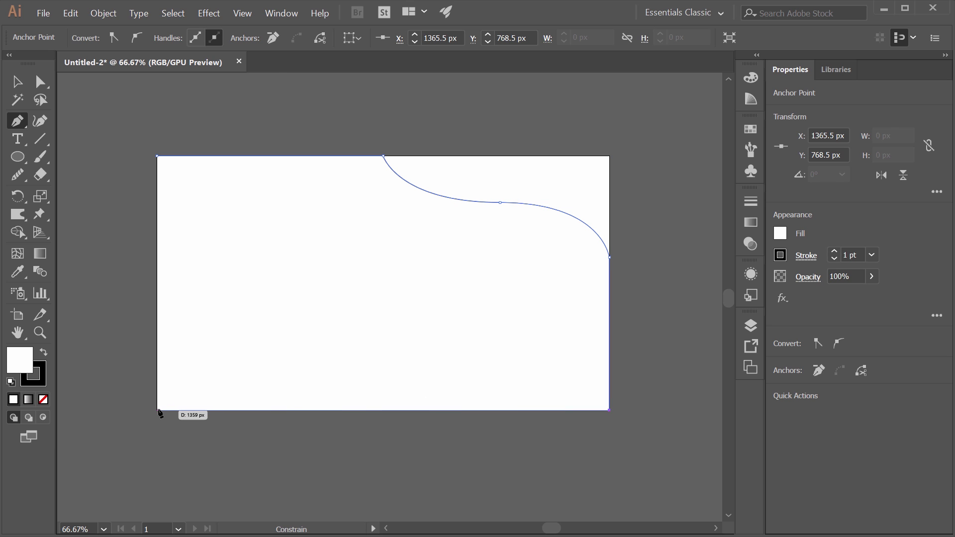
click(157, 410)
click(157, 157)
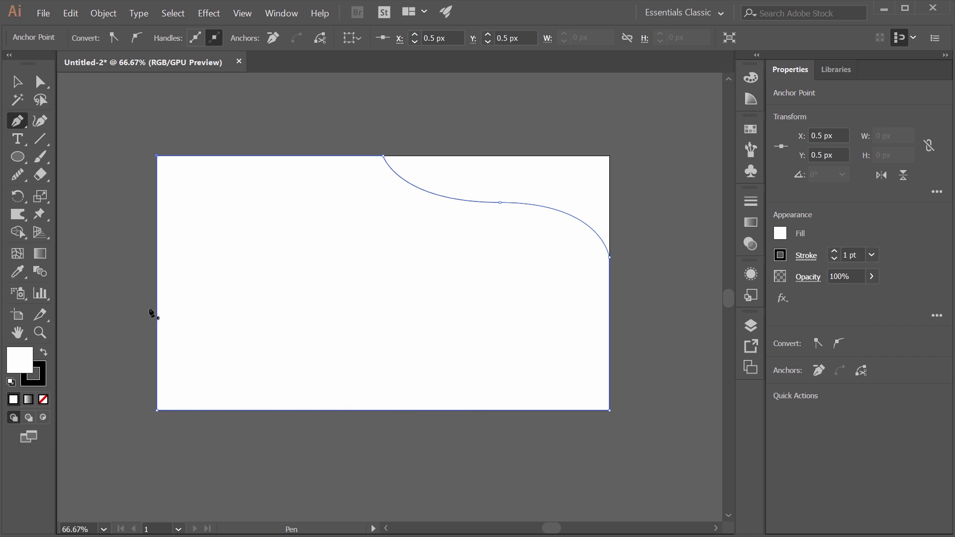
click(16, 82)
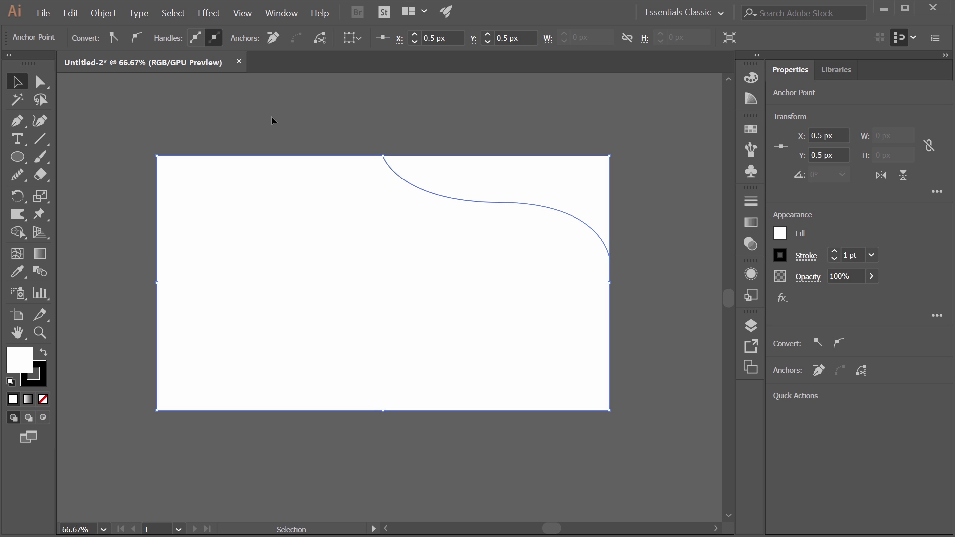
click(304, 114)
click(570, 236)
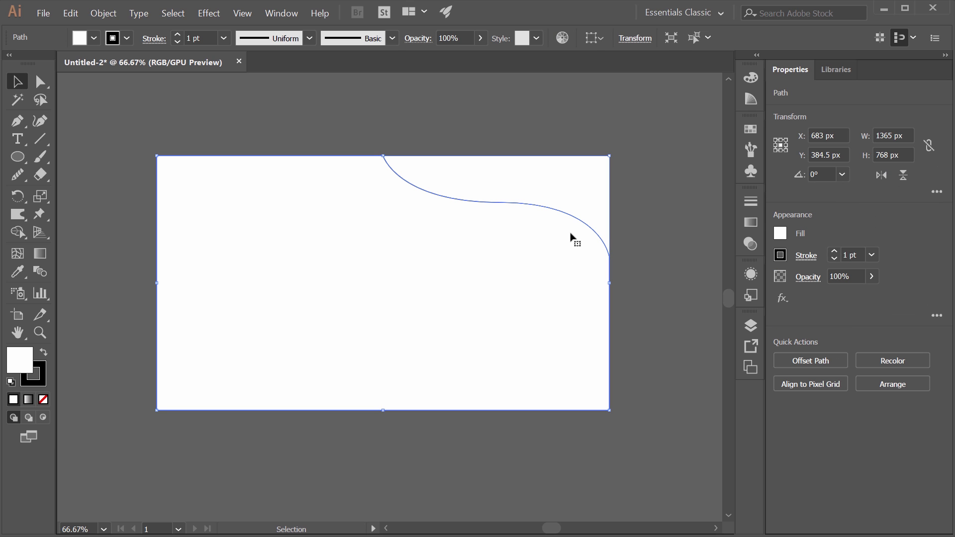
Remove the wavy shape's outline by setting its stroke weight to 0
click(670, 202)
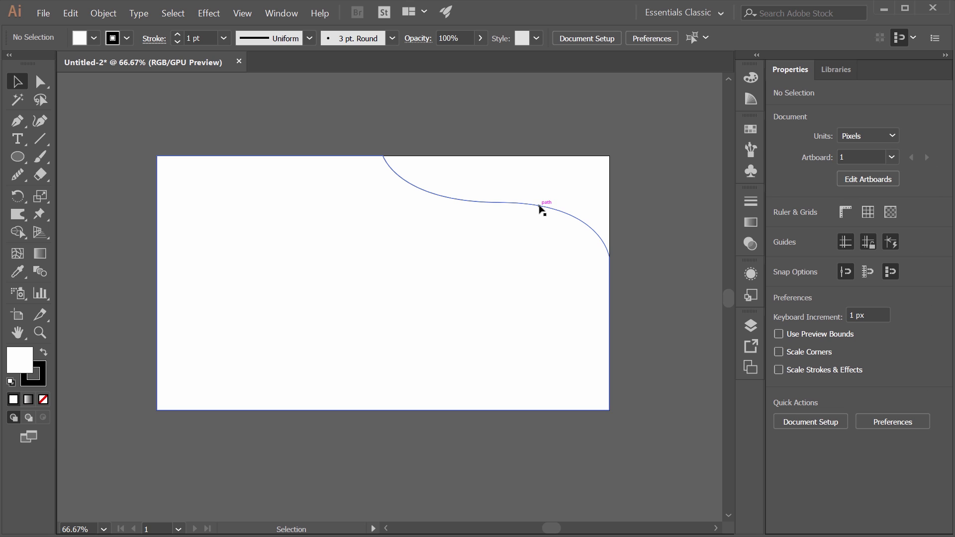
click(539, 205)
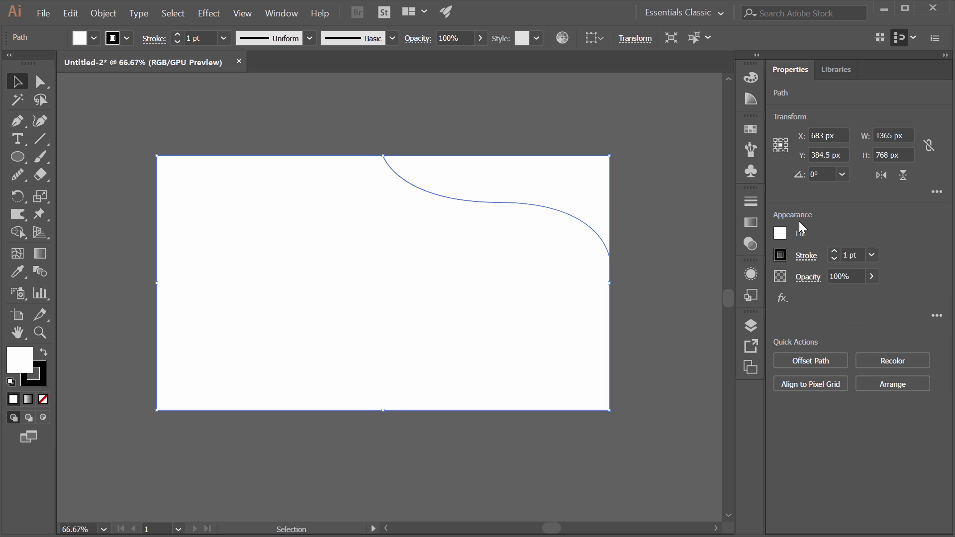
click(852, 255)
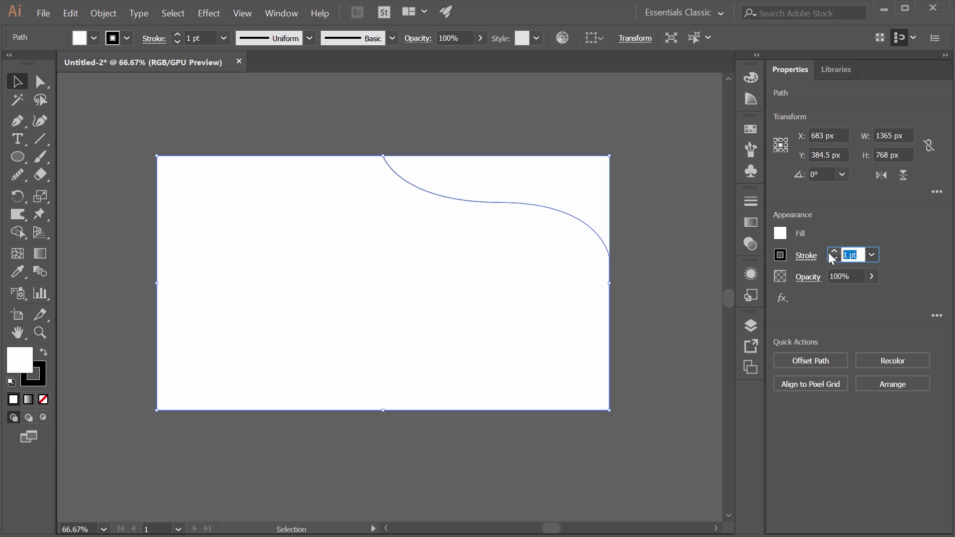
text(0)
key(Return)
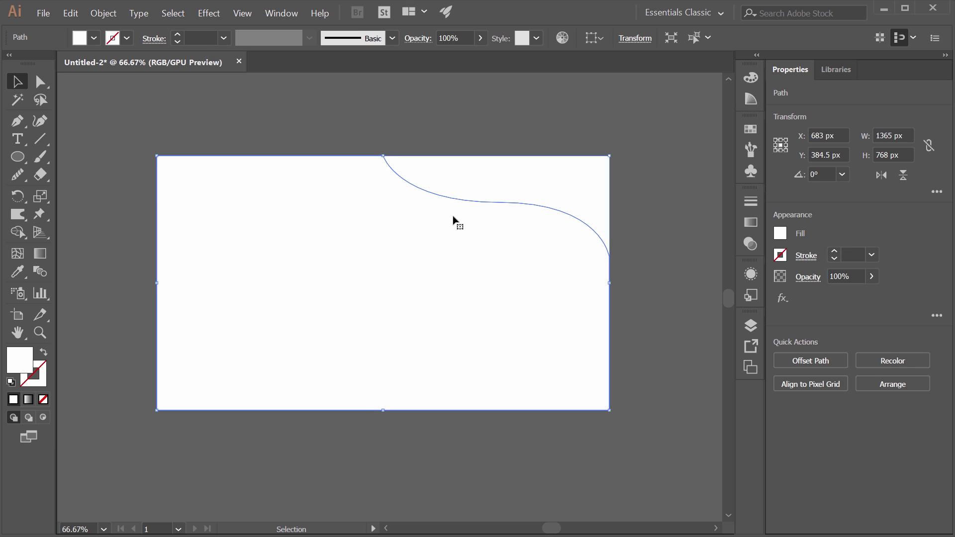
Fill the shape with a linear gradient angled from top-right to bottom-left
click(780, 234)
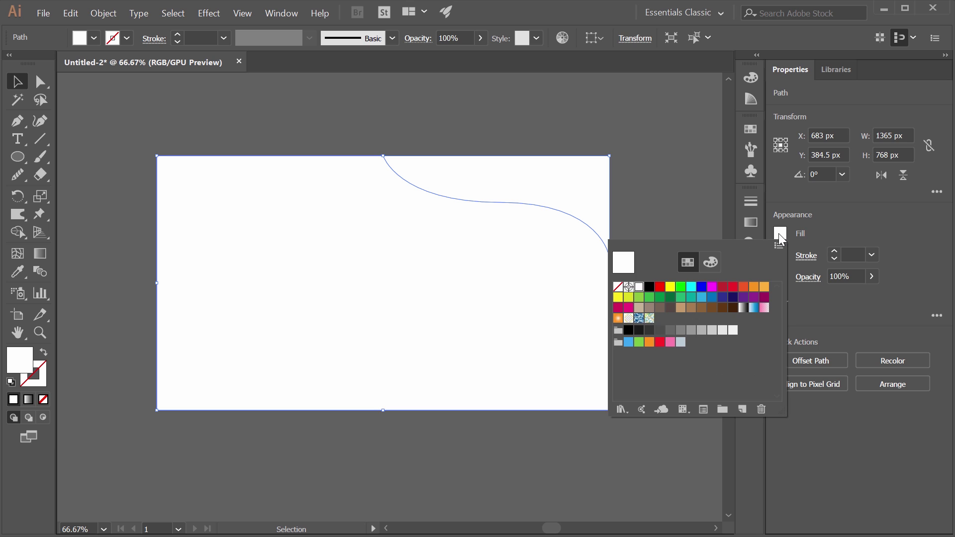
click(751, 223)
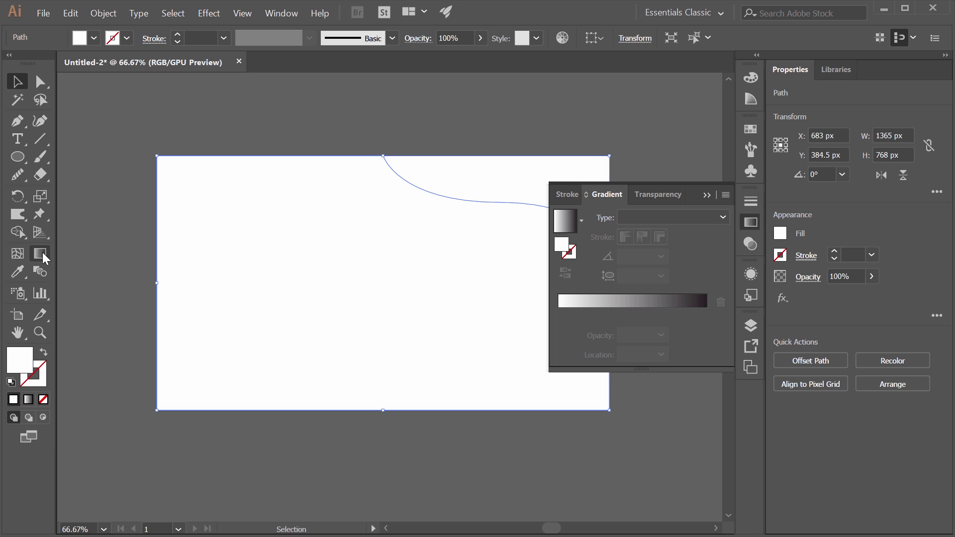
click(710, 218)
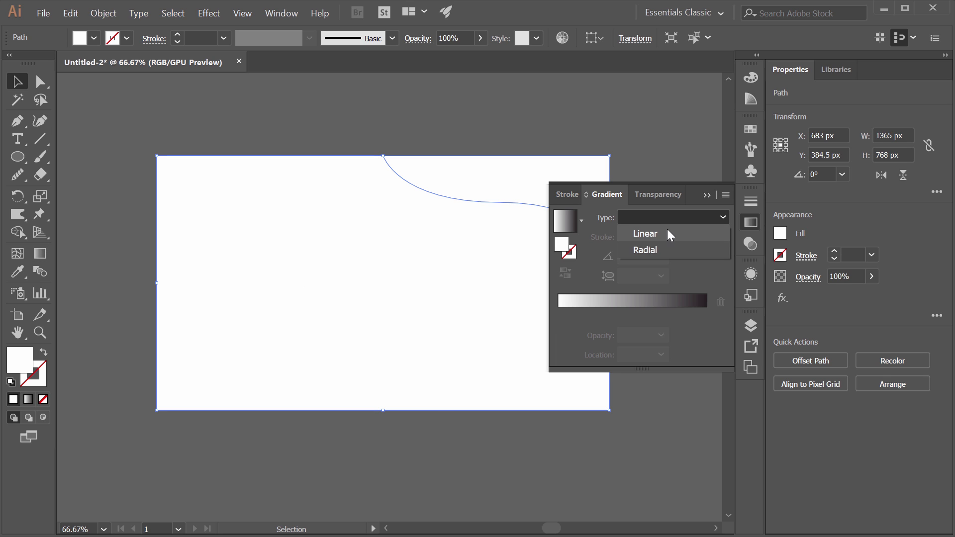
click(645, 233)
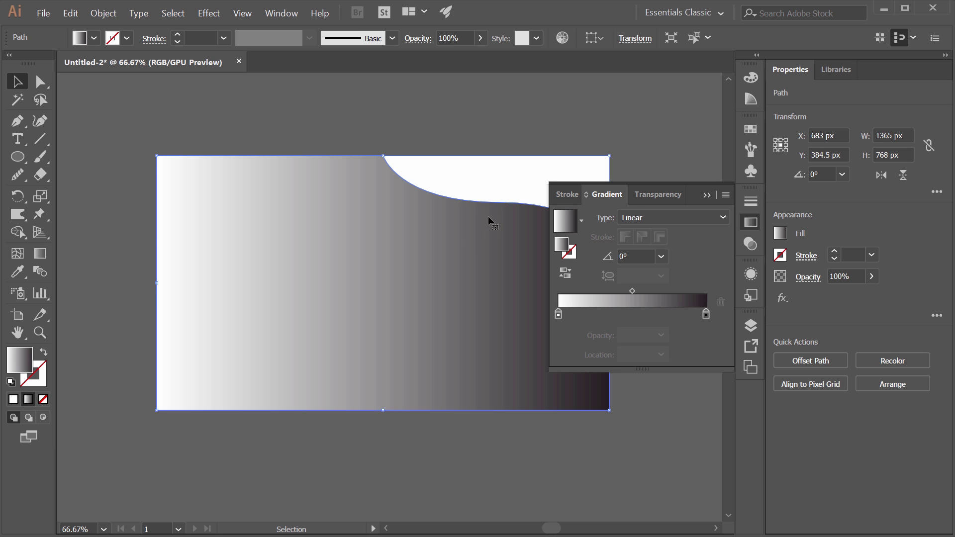
key(g)
drag(505, 216, 173, 400)
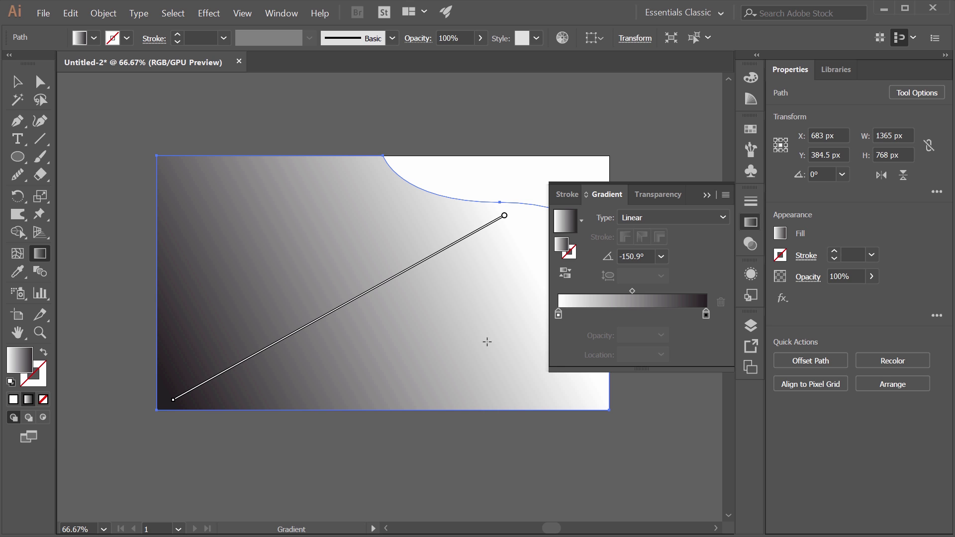
Set the left gradient stop to RGB blue 2AA9FF
double_click(557, 313)
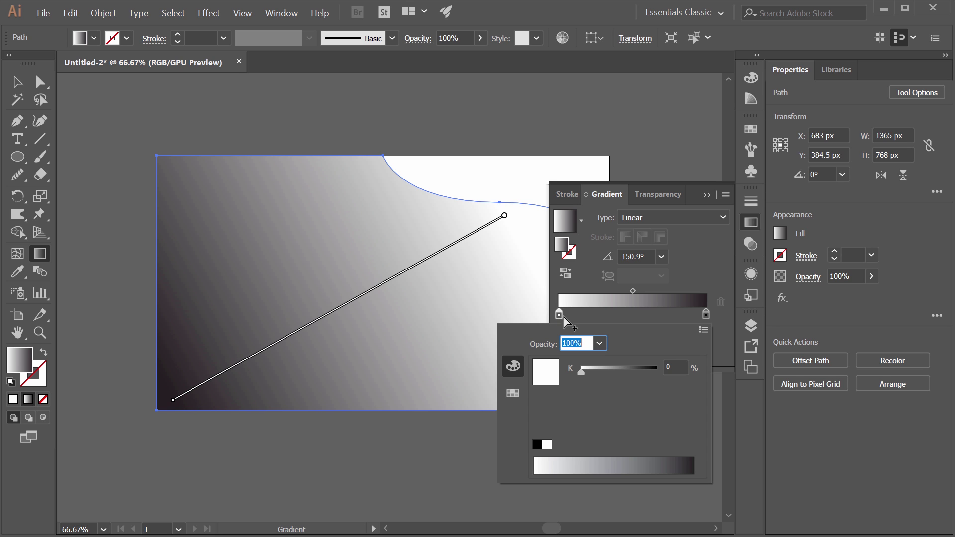
click(703, 330)
click(732, 348)
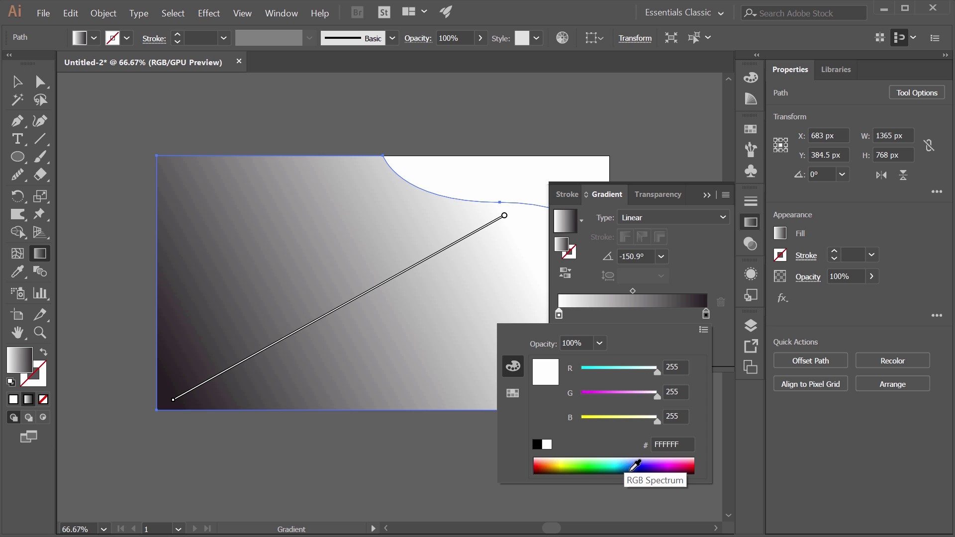
click(628, 82)
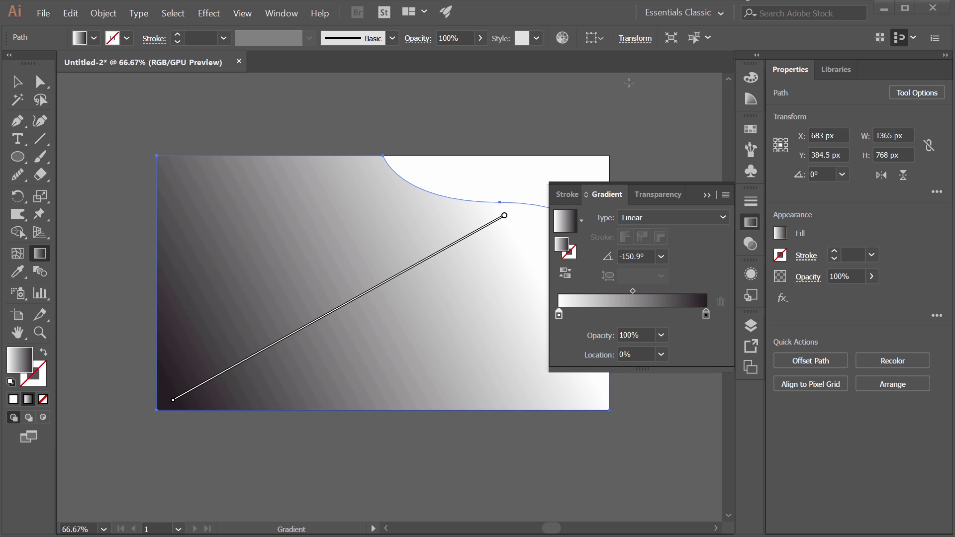
double_click(559, 315)
double_click(559, 314)
click(629, 461)
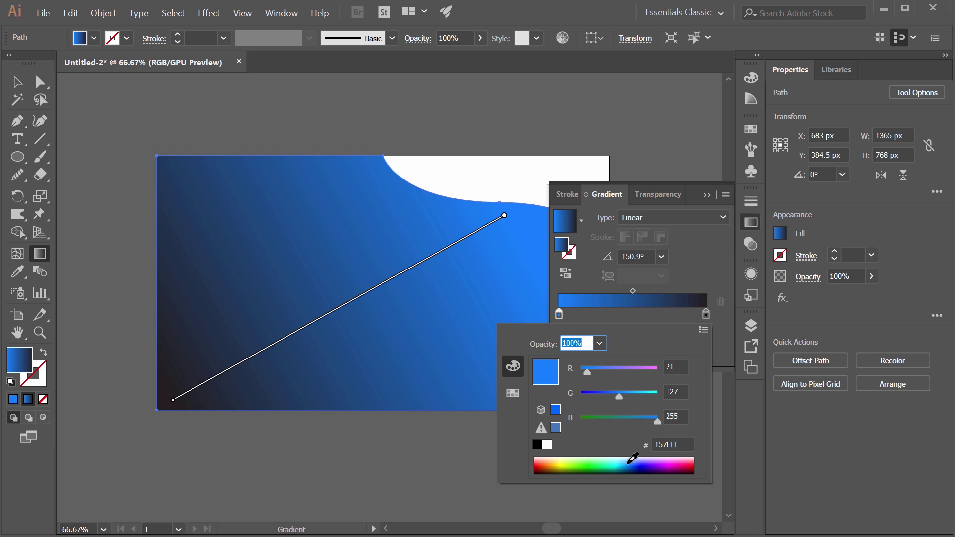
click(631, 458)
click(625, 460)
click(629, 457)
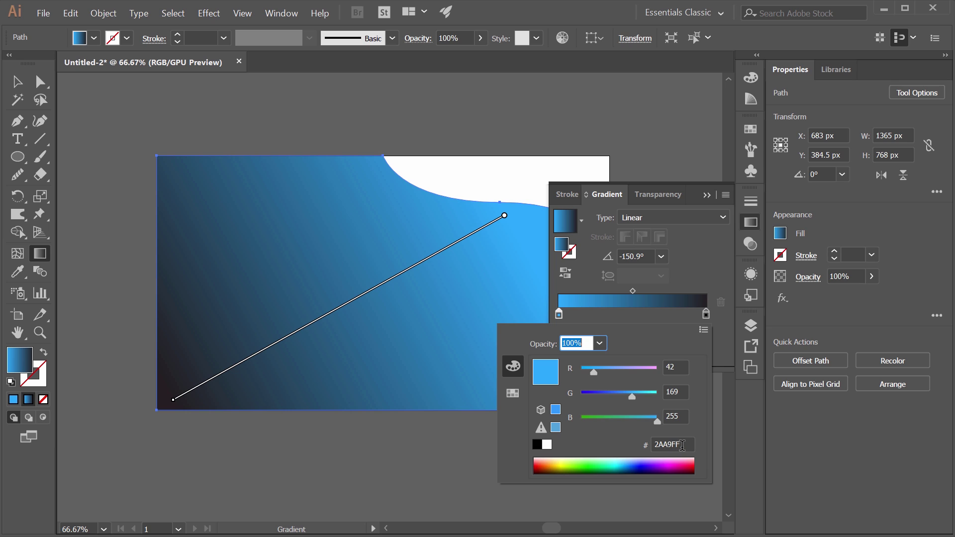
click(683, 445)
double_click(666, 444)
click(674, 444)
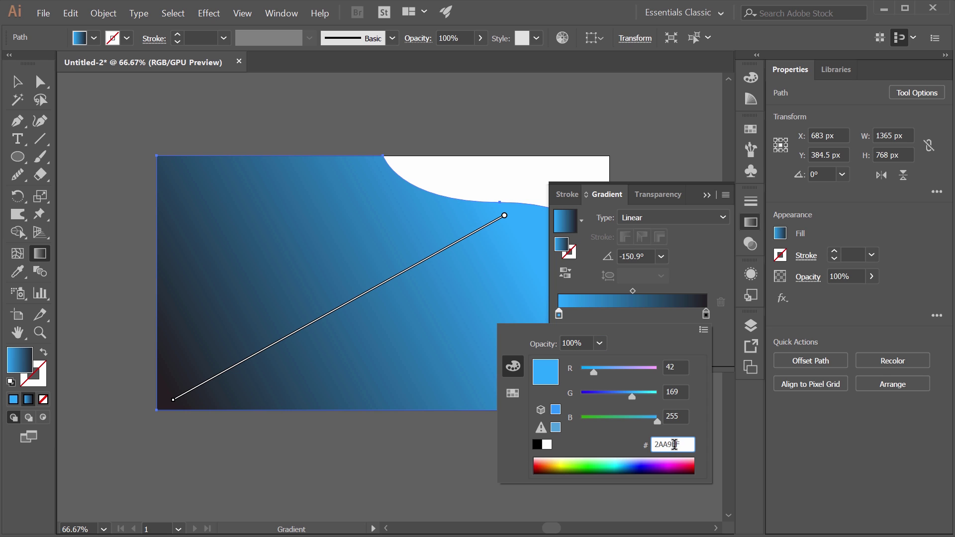
key(Return)
Change the right gradient stop from black to RGB cyan 3FFFEC, then return to Selection
click(706, 313)
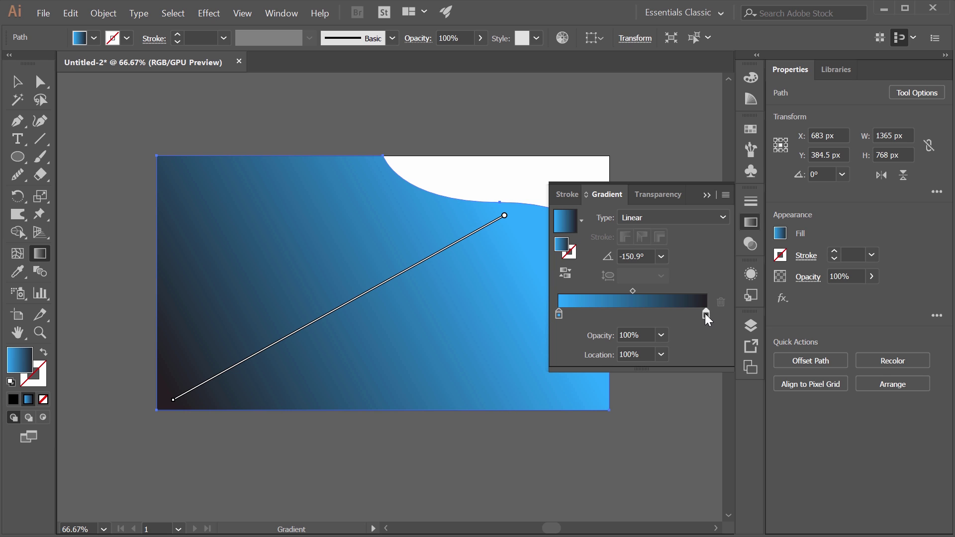
double_click(705, 313)
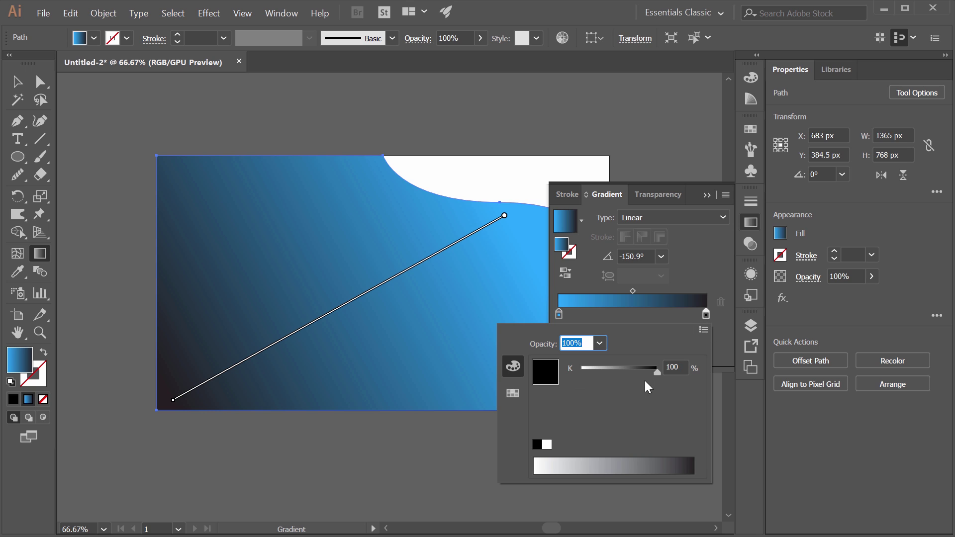
click(703, 330)
click(719, 348)
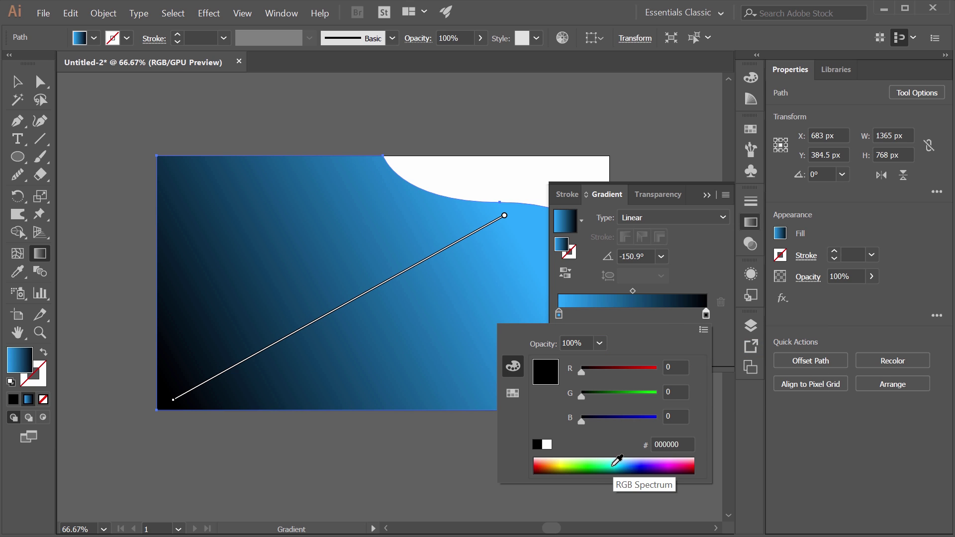
click(612, 462)
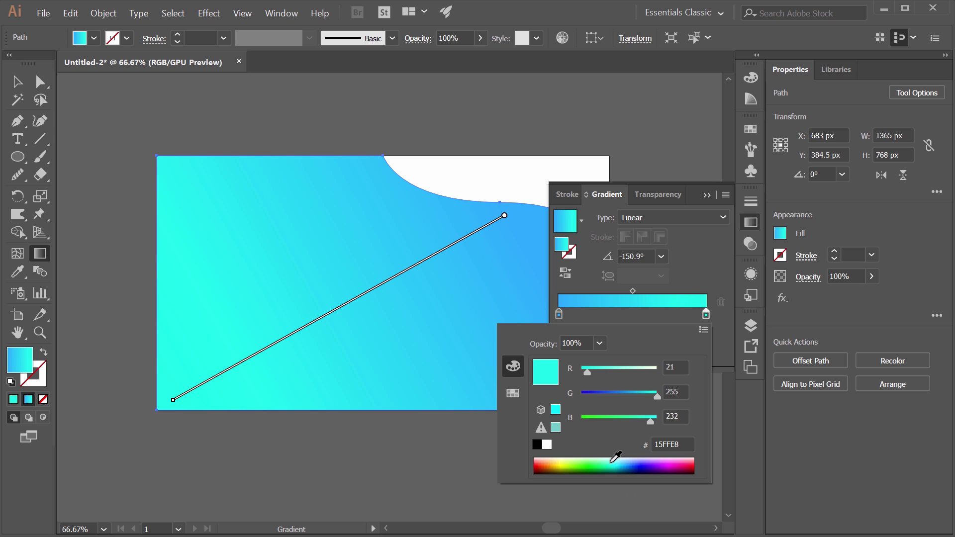
click(612, 460)
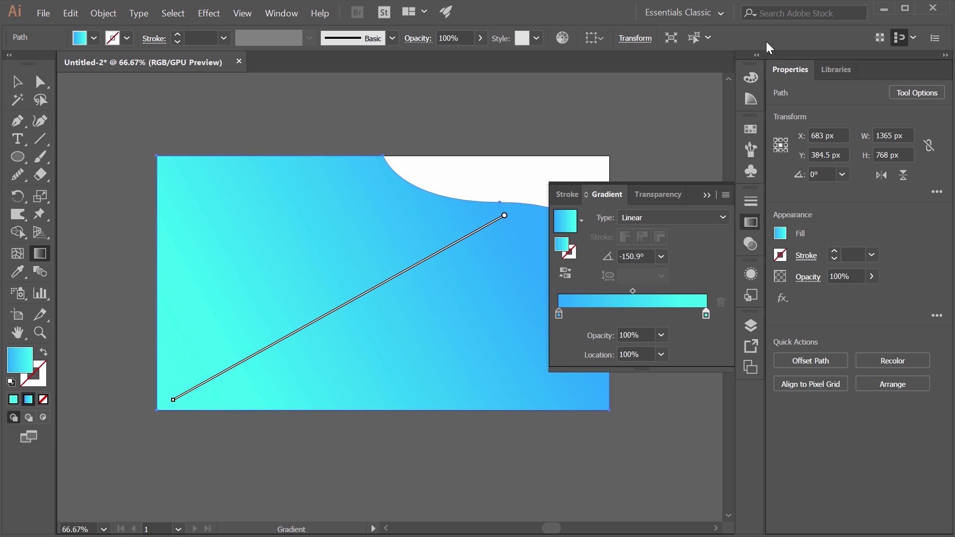
click(17, 81)
Collapse the Gradient panel and deselect the cyan-to-blue background shape
click(271, 118)
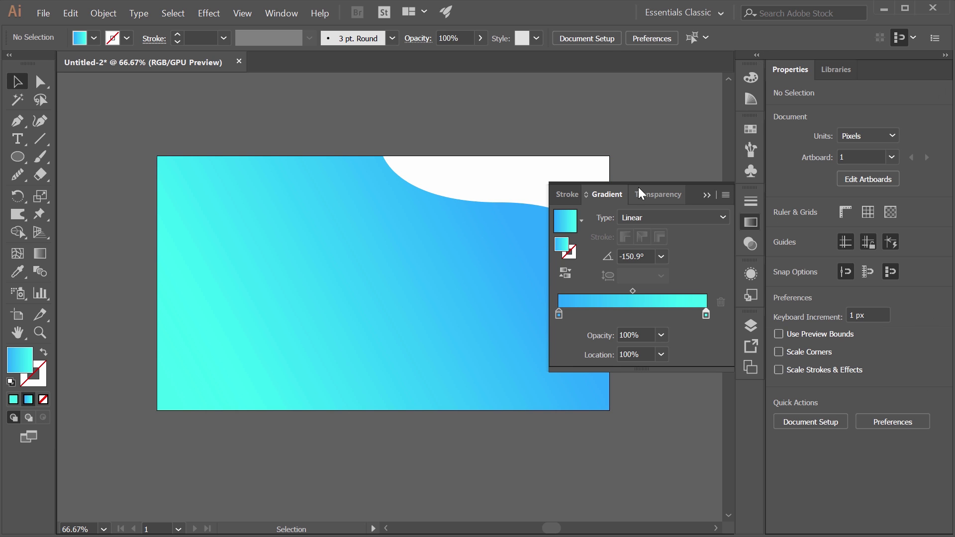
click(751, 223)
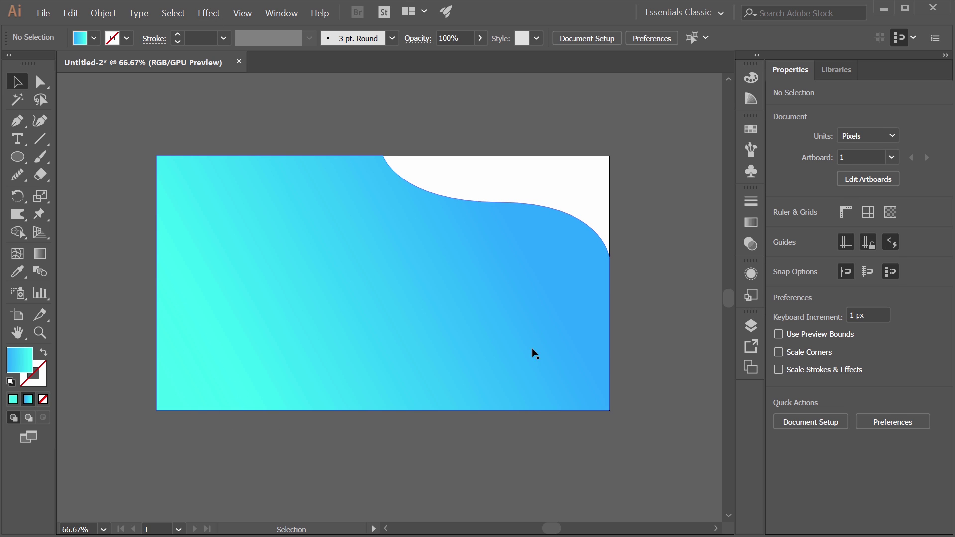
click(458, 255)
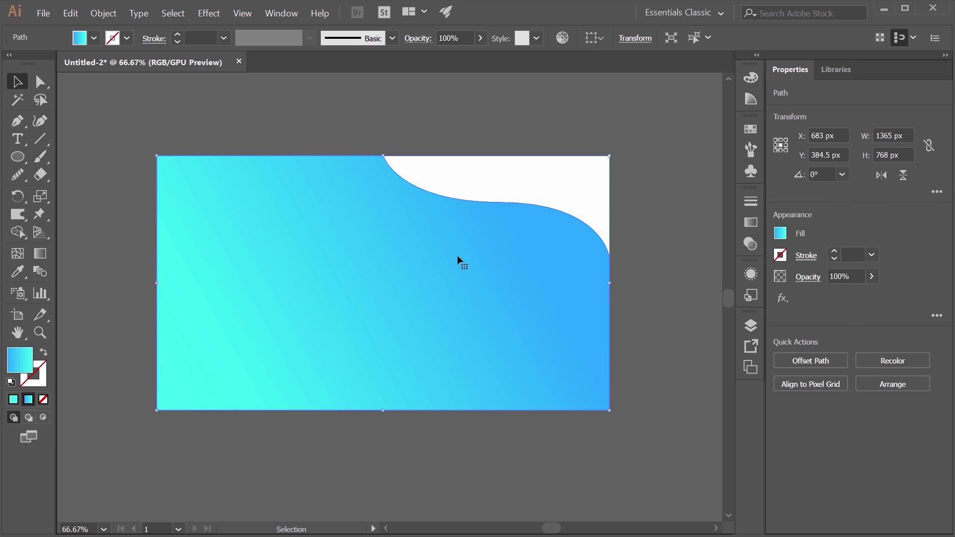
click(118, 250)
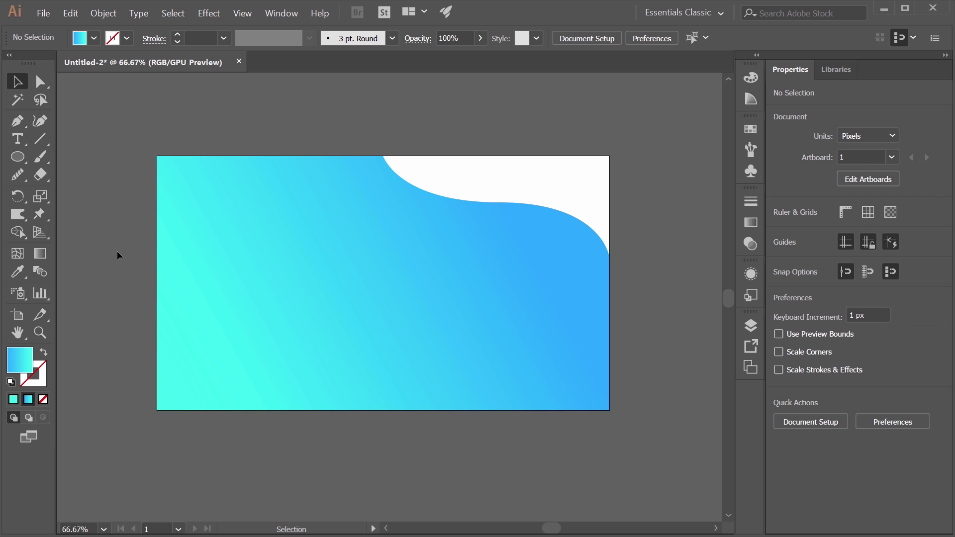
Draw a circle with the Ellipse tool and enlarge it to 266 px on the left
click(19, 158)
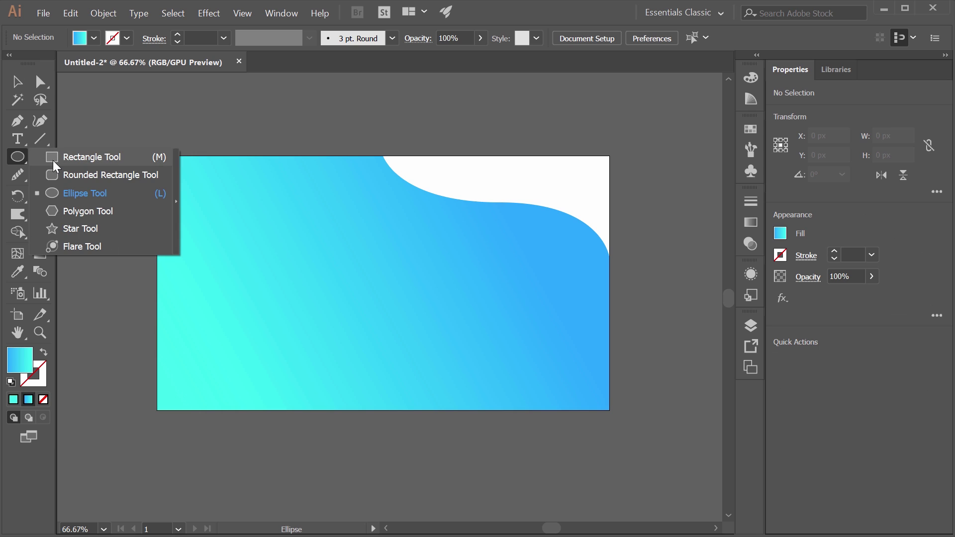
click(73, 195)
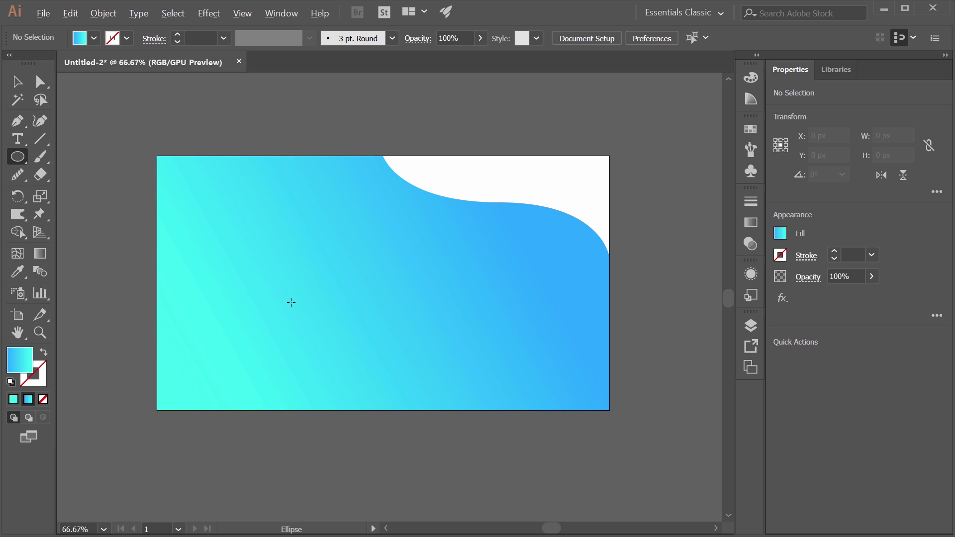
scroll(291, 303, up, 1)
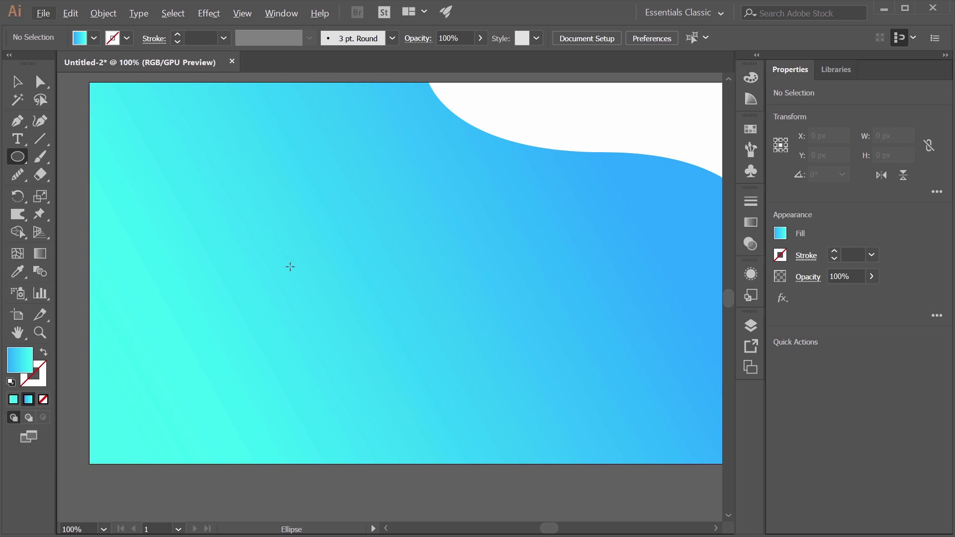
drag(290, 267, 335, 312)
click(16, 82)
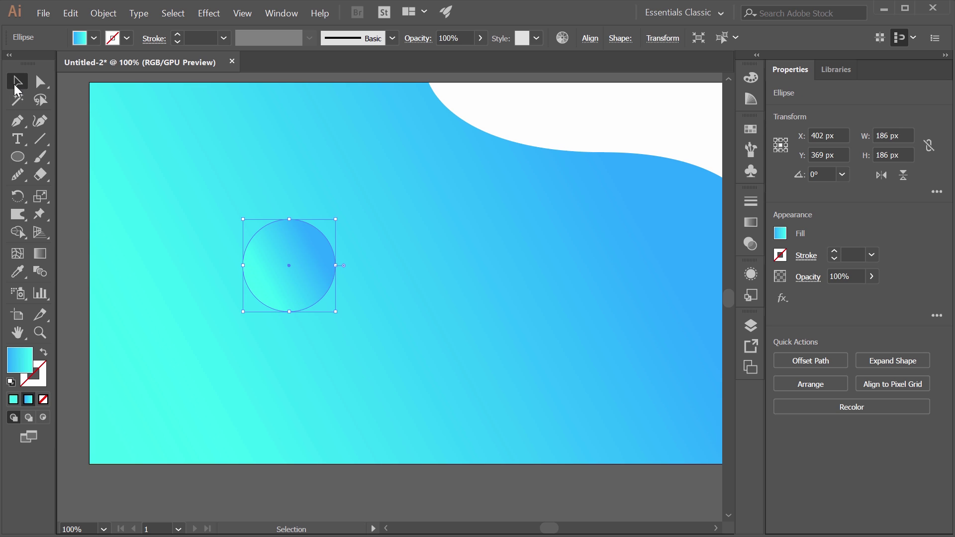
drag(314, 255, 321, 259)
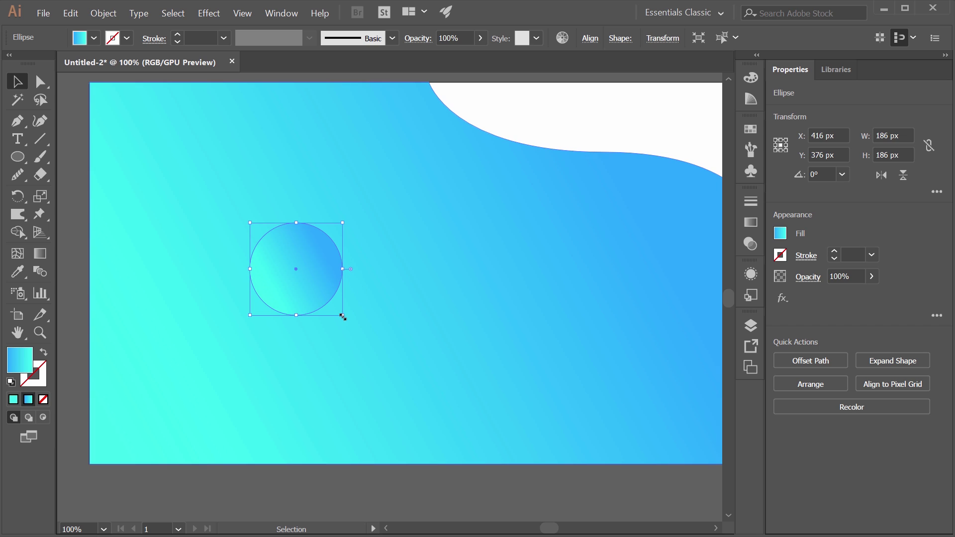
drag(342, 316, 382, 356)
drag(350, 296, 289, 296)
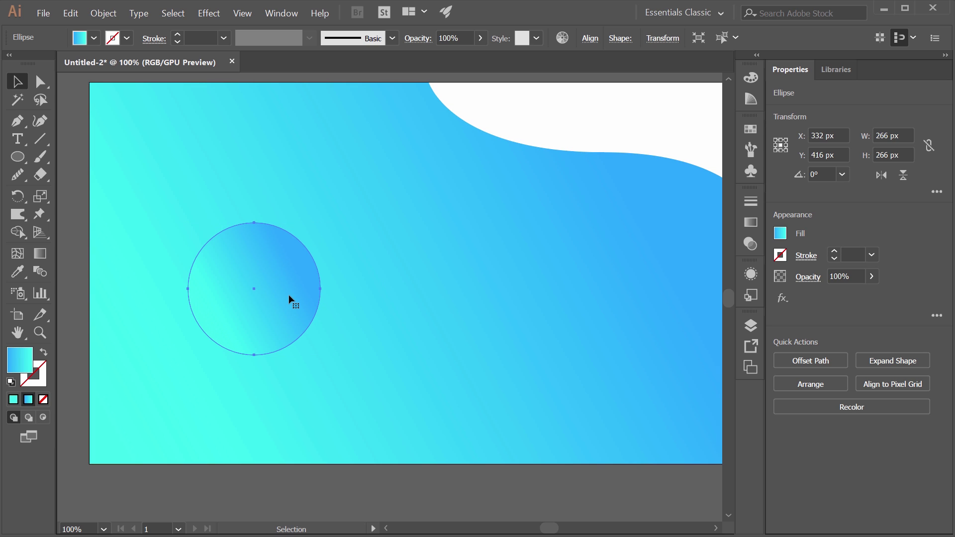
Make overlapping copies to form a row of five circles, then select them
drag(291, 289, 356, 291)
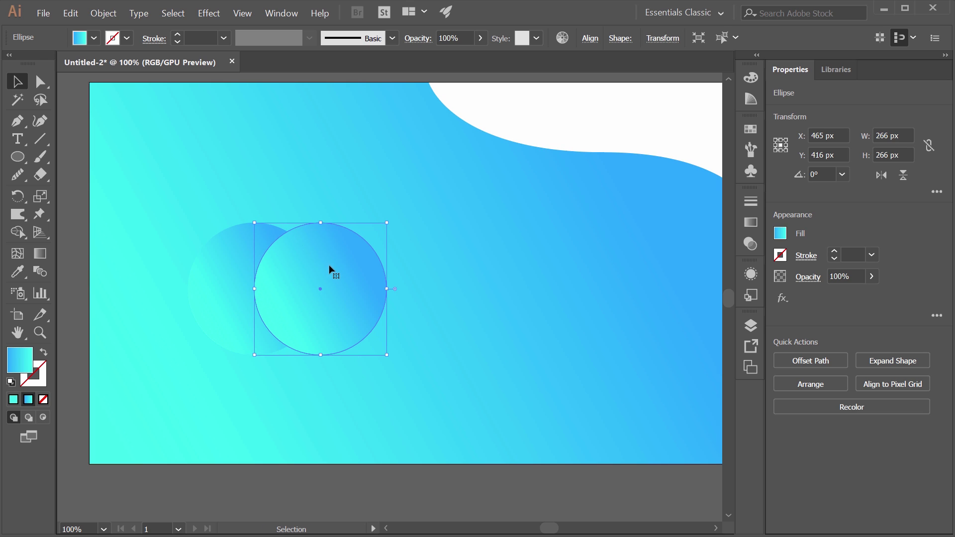
drag(329, 265, 512, 264)
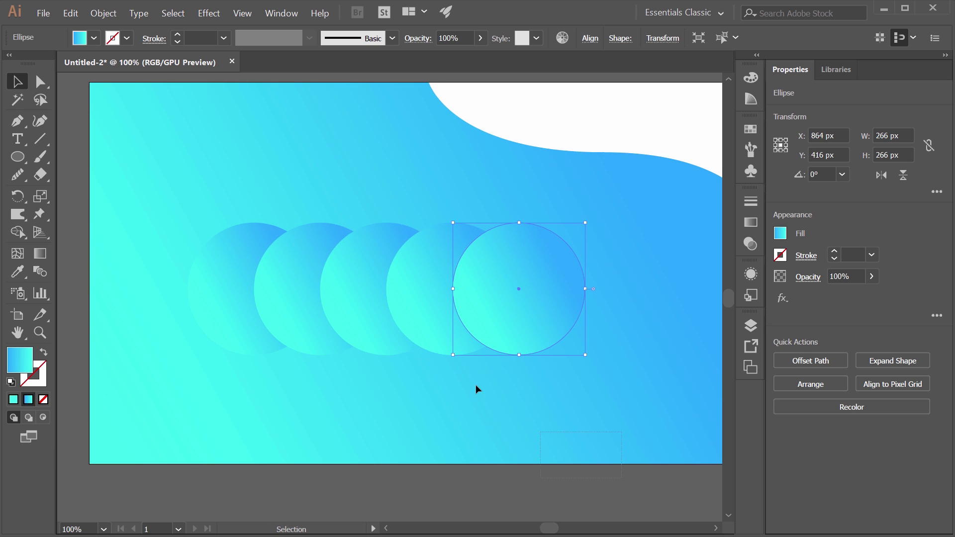
drag(248, 283, 247, 284)
Open the Pathfinder panel from the Window menu and place it near the circles
shift+click(285, 112)
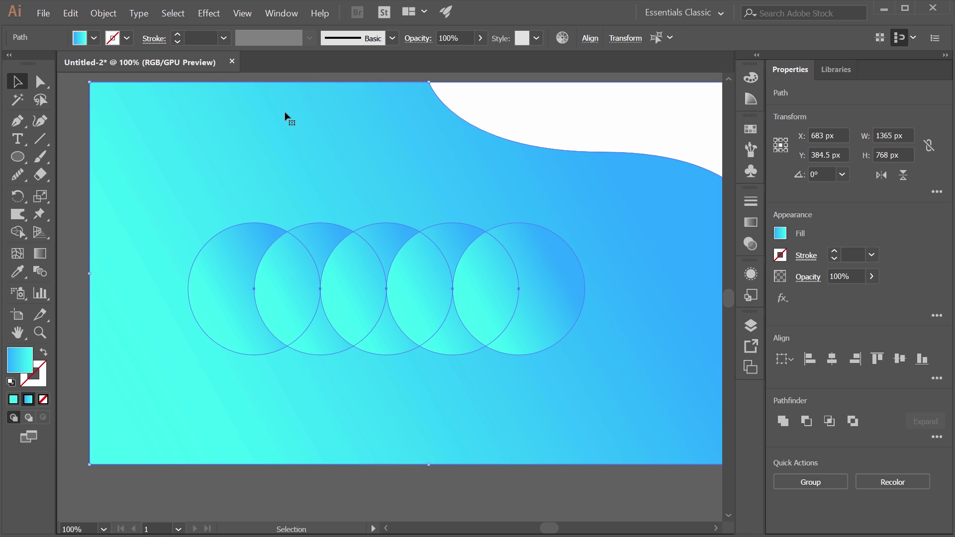
click(281, 14)
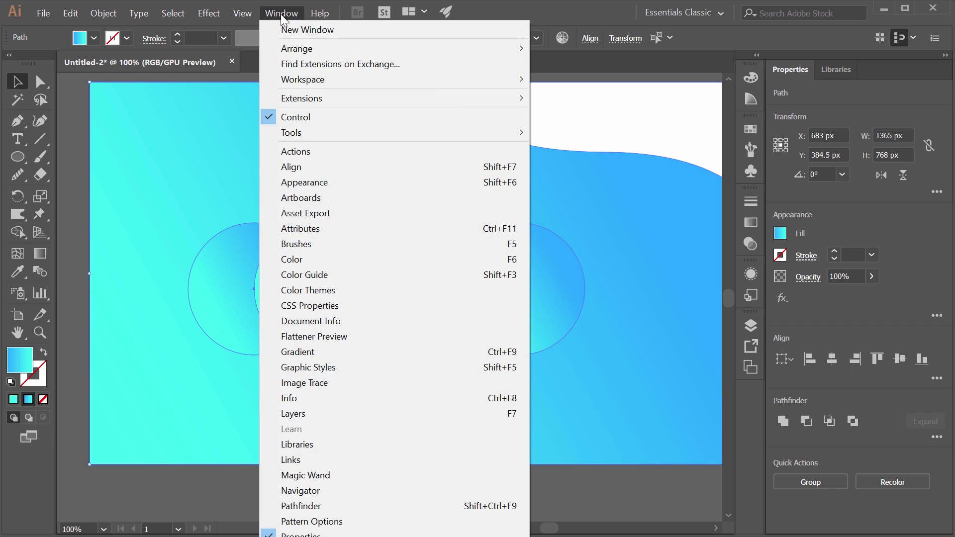
click(304, 505)
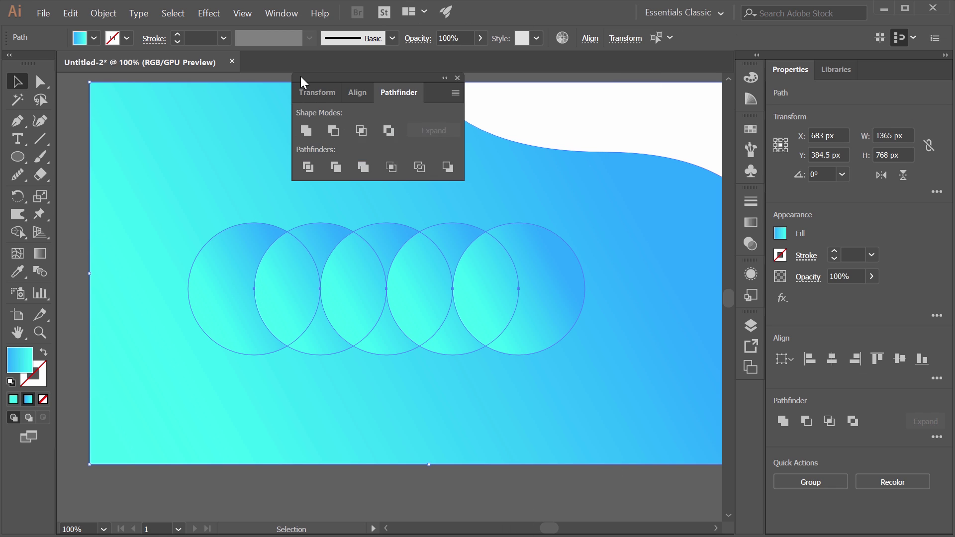
drag(340, 94, 158, 127)
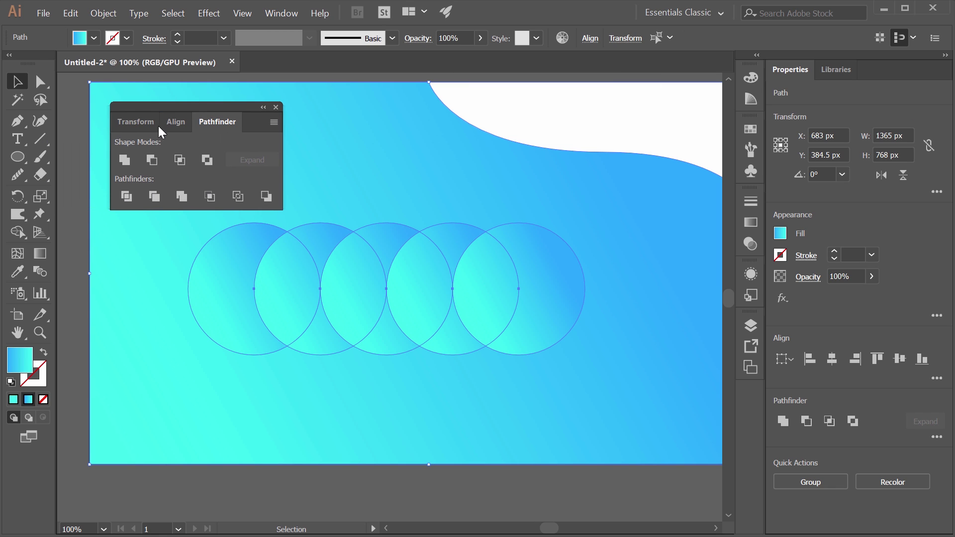
Unite only the five circles into one scalloped shape and move it toward the centre
click(123, 164)
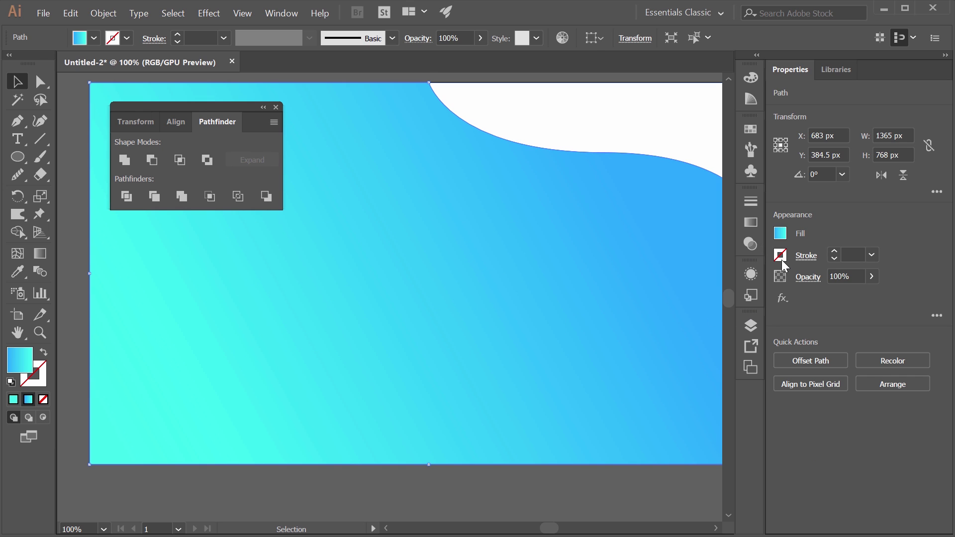
key(ctrl+z)
shift+click(448, 152)
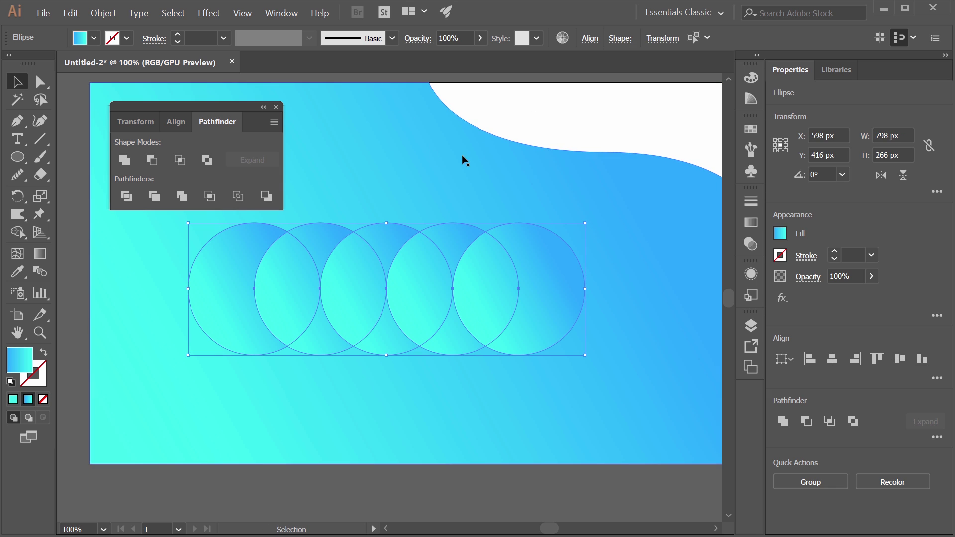
click(124, 160)
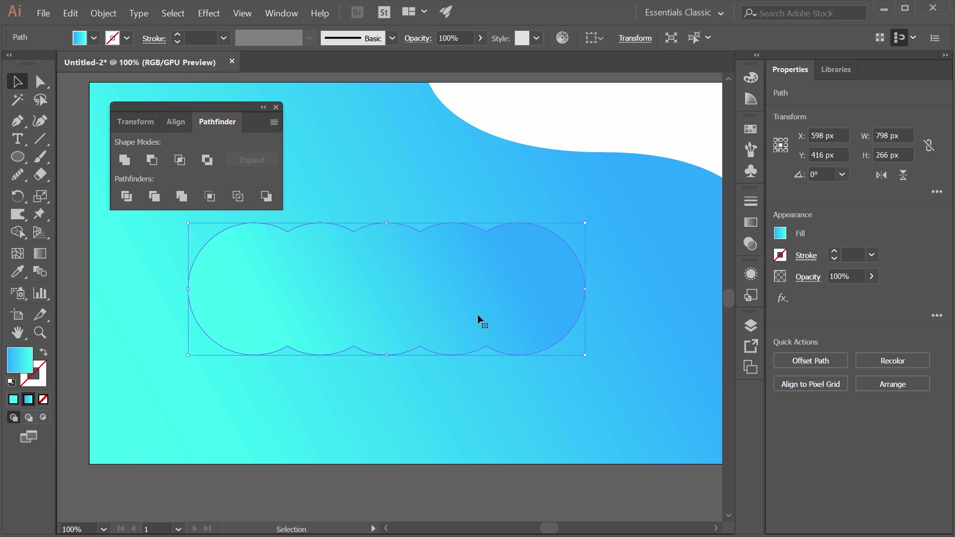
drag(467, 305, 513, 324)
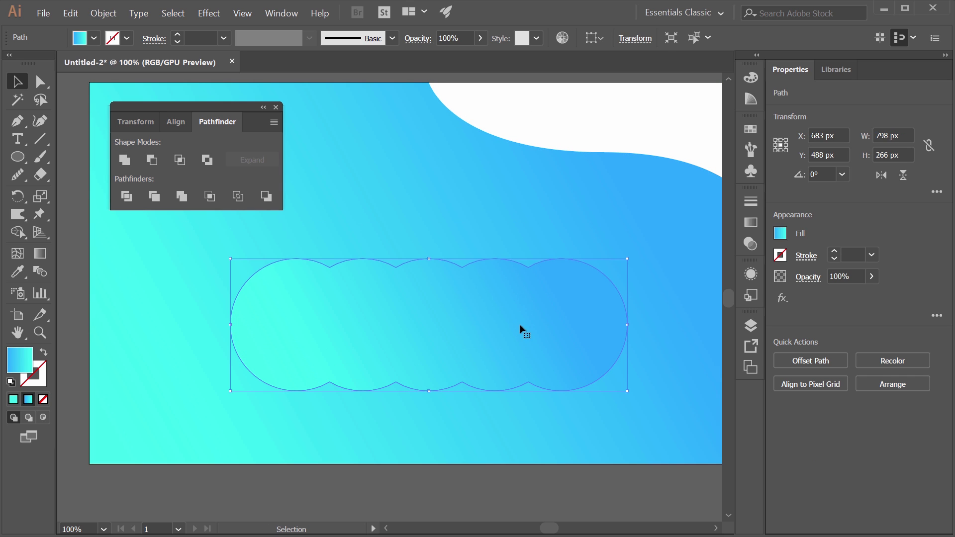
Frame the scalloped shape and run the Smooth Tool along its top edge
alt+scroll(401, 309, up, 1)
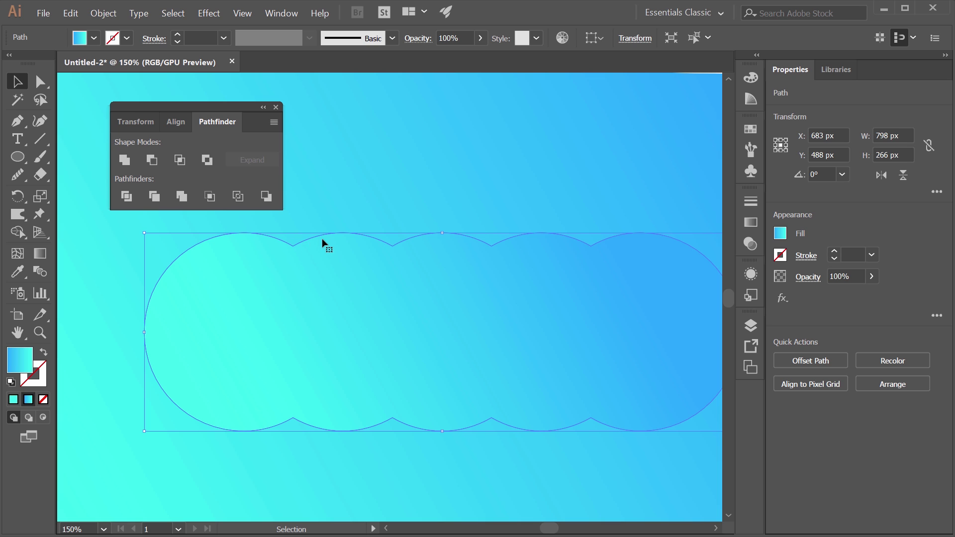
alt+scroll(295, 246, up, 1)
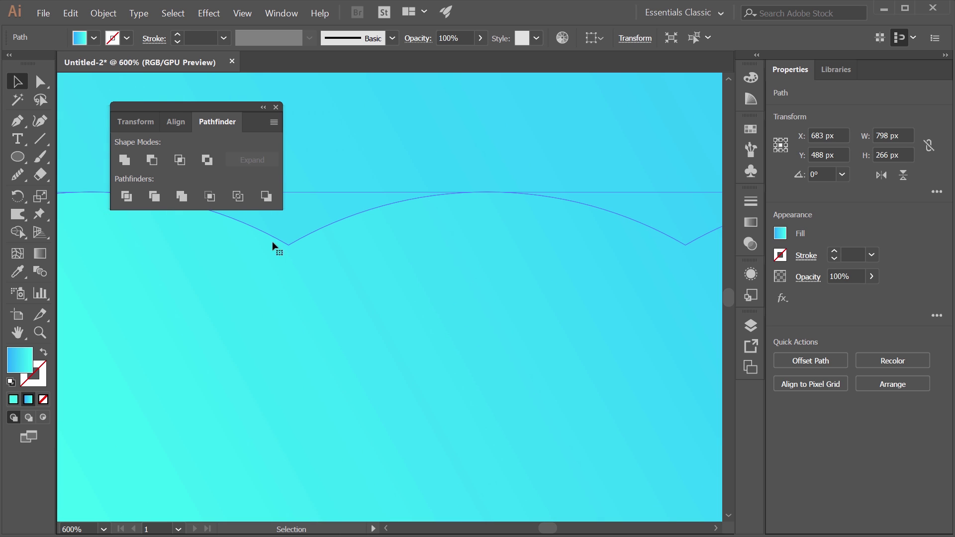
alt+scroll(327, 271, down, 3)
alt+scroll(328, 271, up, 3)
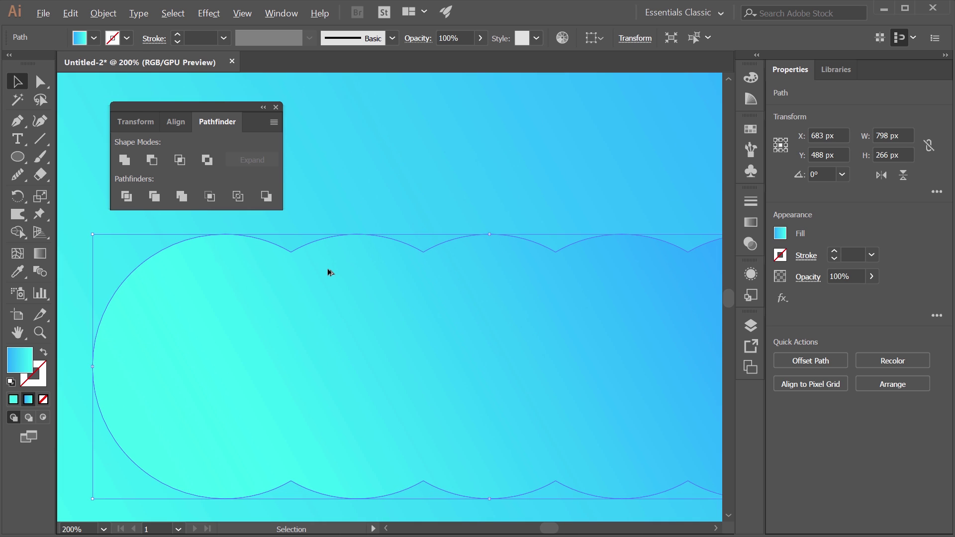
alt+scroll(328, 271, down, 1)
key(space)
drag(391, 271, 347, 265)
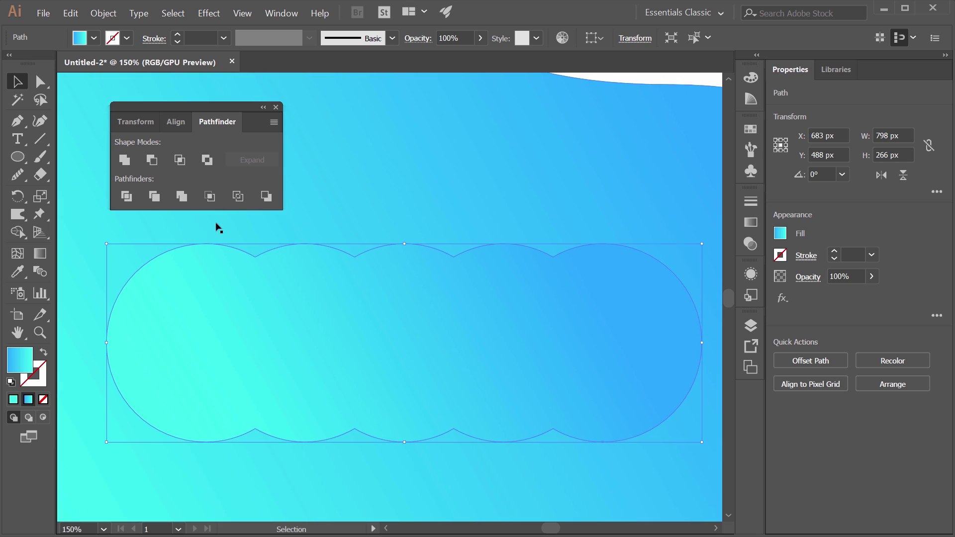
mouse_move(16, 177)
mouse_down()
mouse_move(41, 184)
mouse_move(63, 213)
mouse_up()
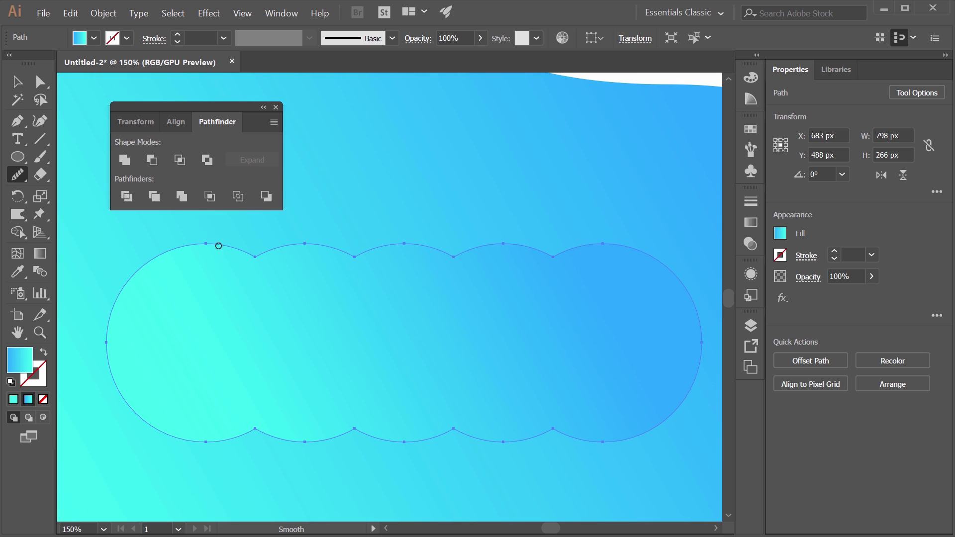
mouse_move(218, 246)
mouse_down()
mouse_move(279, 254)
mouse_move(615, 248)
mouse_up()
Smooth the remaining top-edge dips again, then return to Selection and zoom out
scroll(224, 268, up, 4)
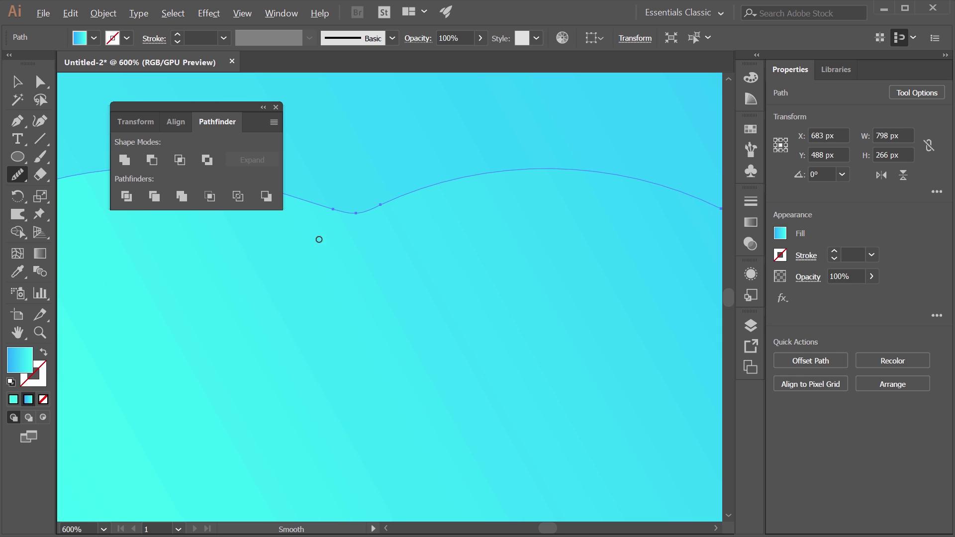
scroll(363, 216, down, 5)
scroll(473, 283, right, 3)
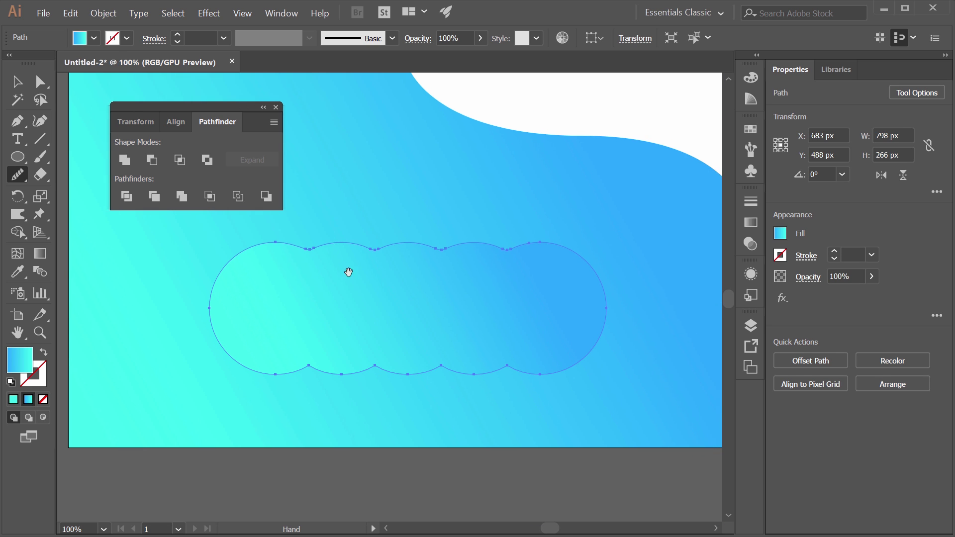
scroll(348, 273, up, 1)
drag(250, 231, 625, 235)
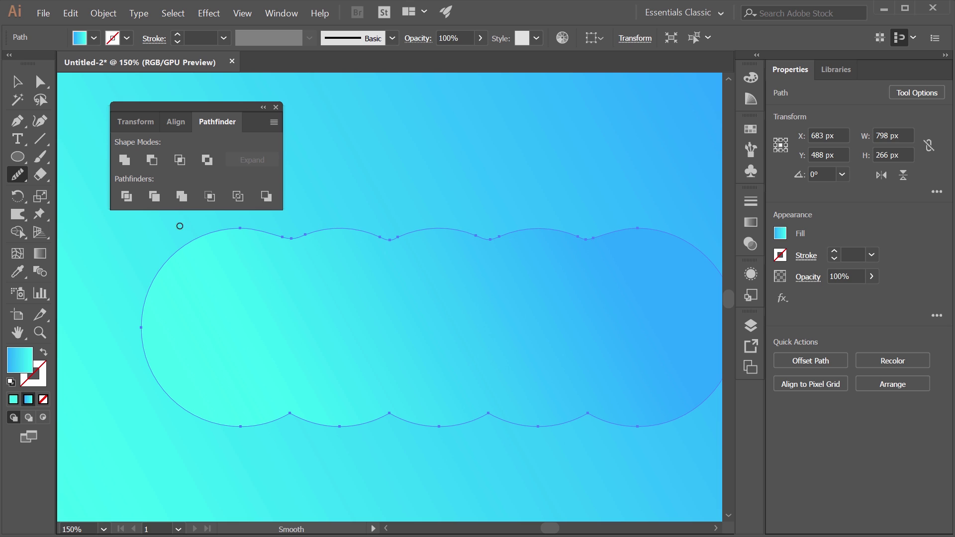
key(v)
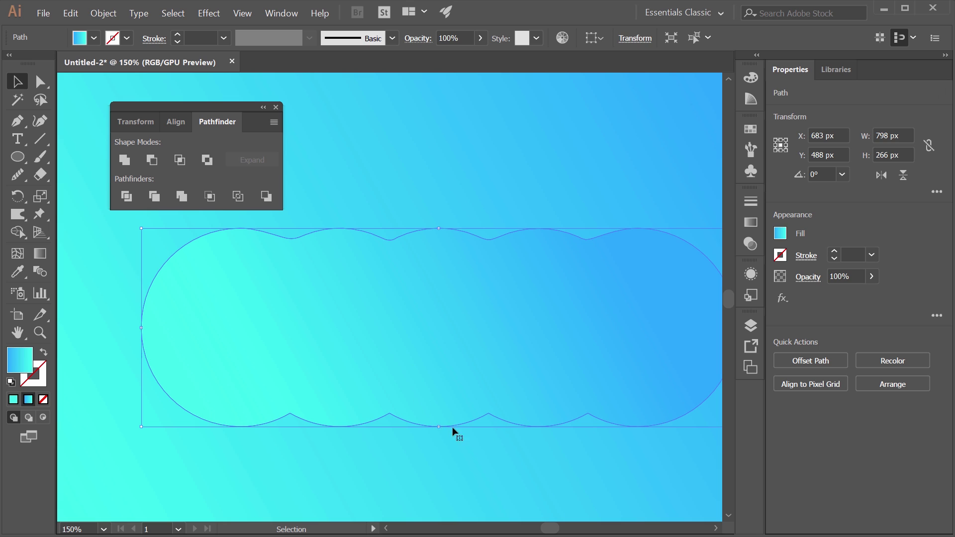
key(ctrl+minus)
key(ctrl+minus)
key(ctrl+minus)
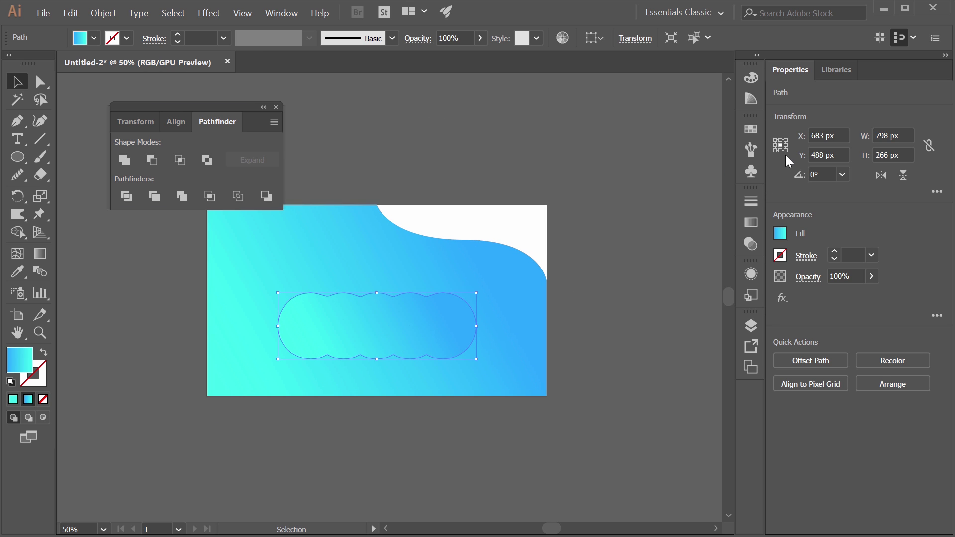
Fill the cloud shape white, enlarge it, and place it across the background's bottom edge
click(781, 233)
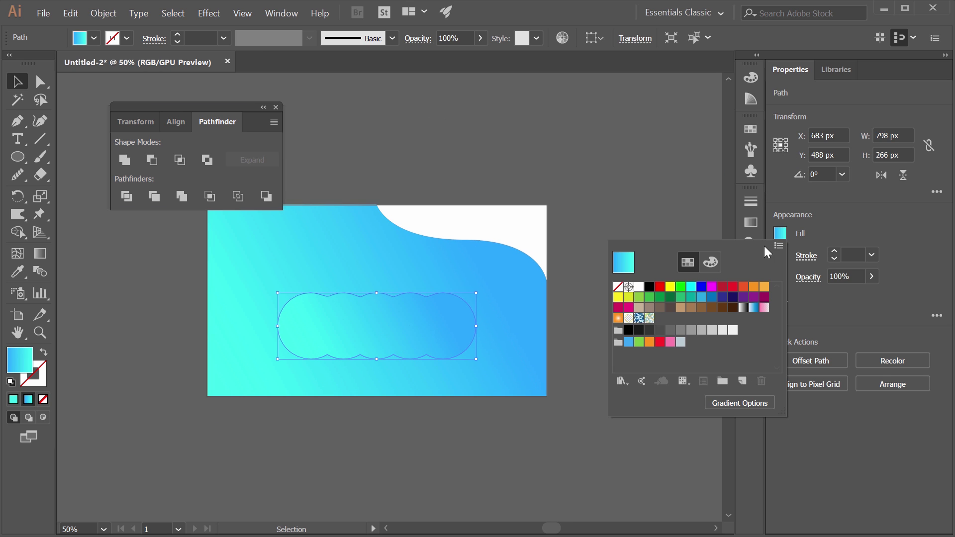
click(637, 286)
drag(422, 330, 352, 407)
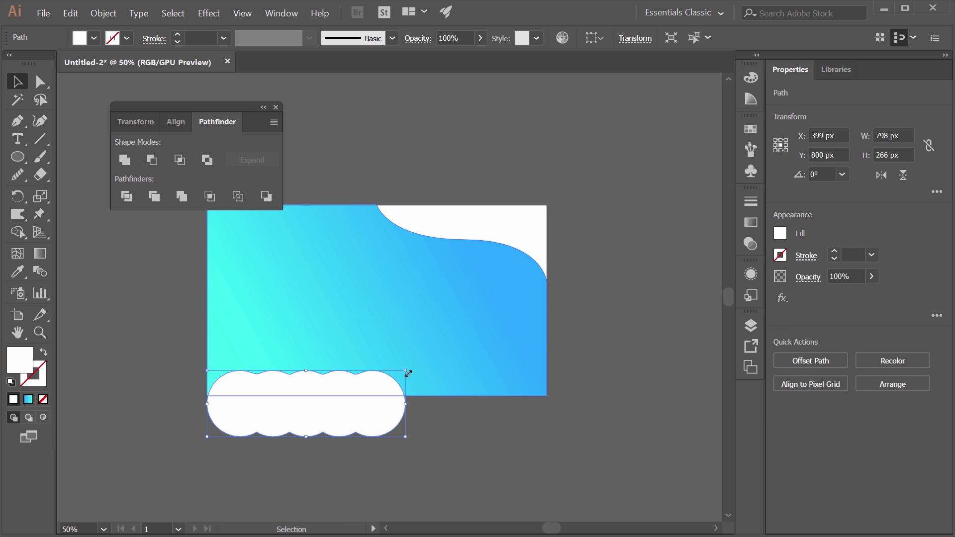
drag(407, 372, 554, 320)
drag(487, 341, 540, 445)
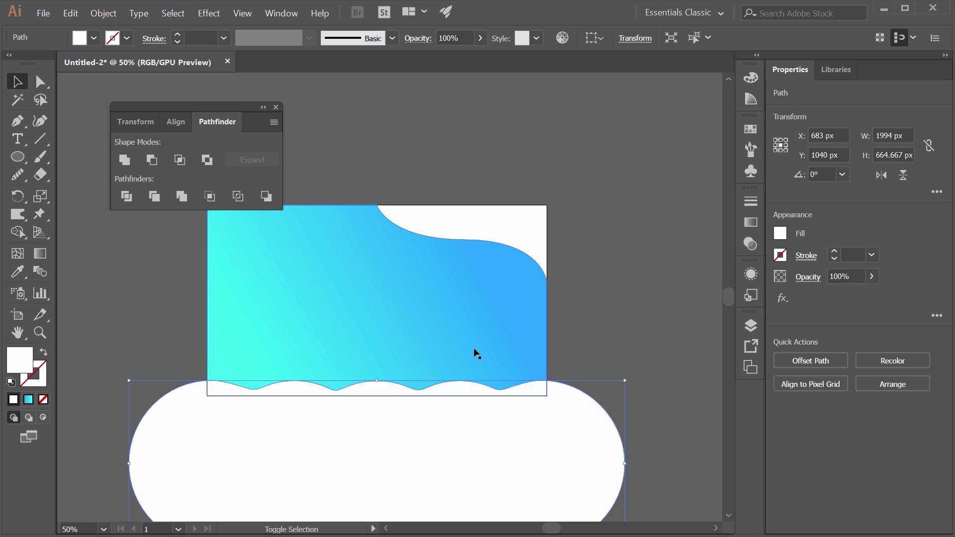
Subtract the cloud from the gradient background with Pathfinder Minus Front
shift+click(470, 321)
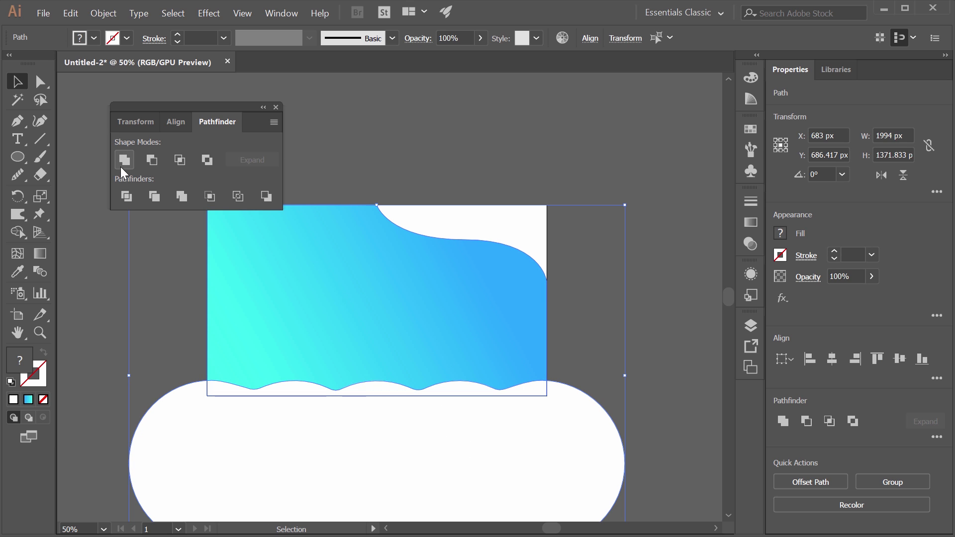
click(148, 160)
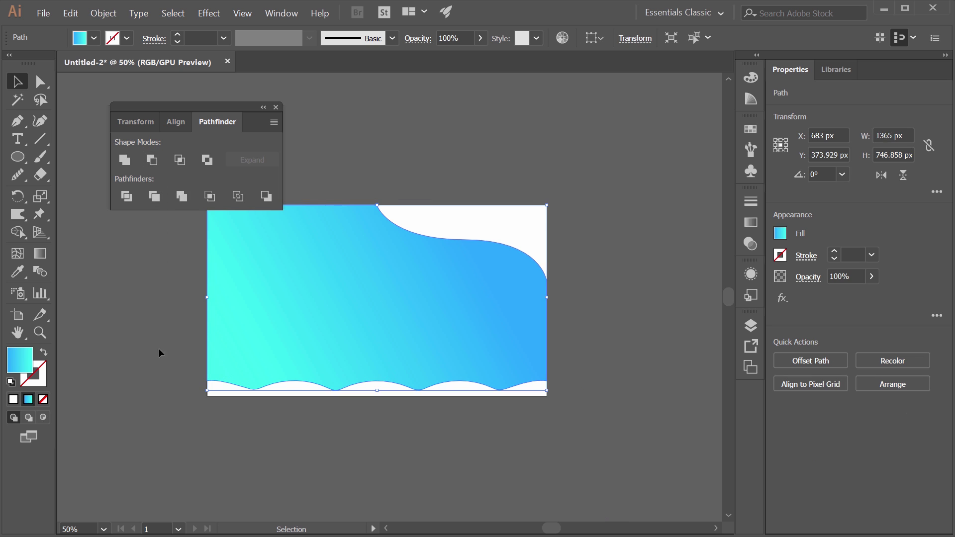
click(159, 348)
scroll(209, 366, up, 3)
Close the floating Transform/Align/Pathfinder panel and pan to show the whole wavy background
drag(294, 352, 205, 394)
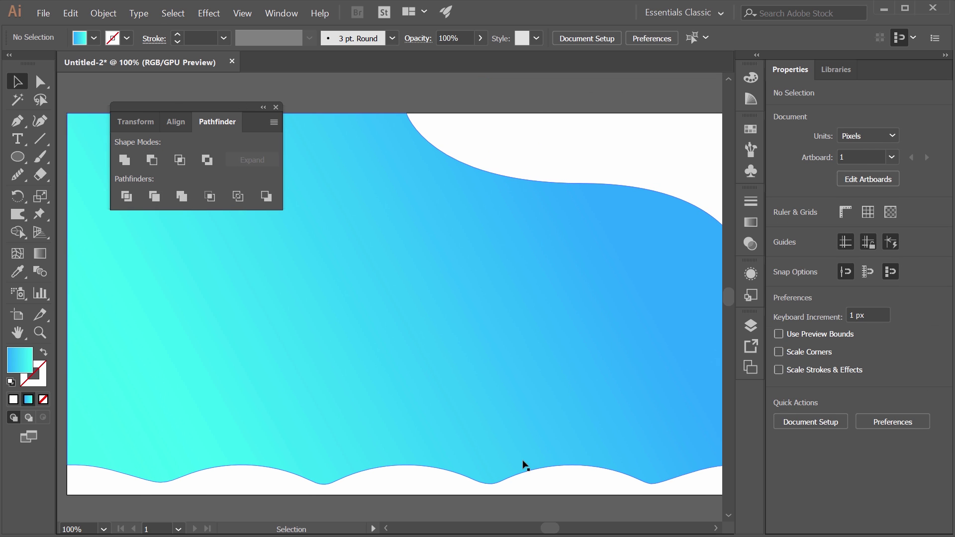
drag(523, 464, 537, 435)
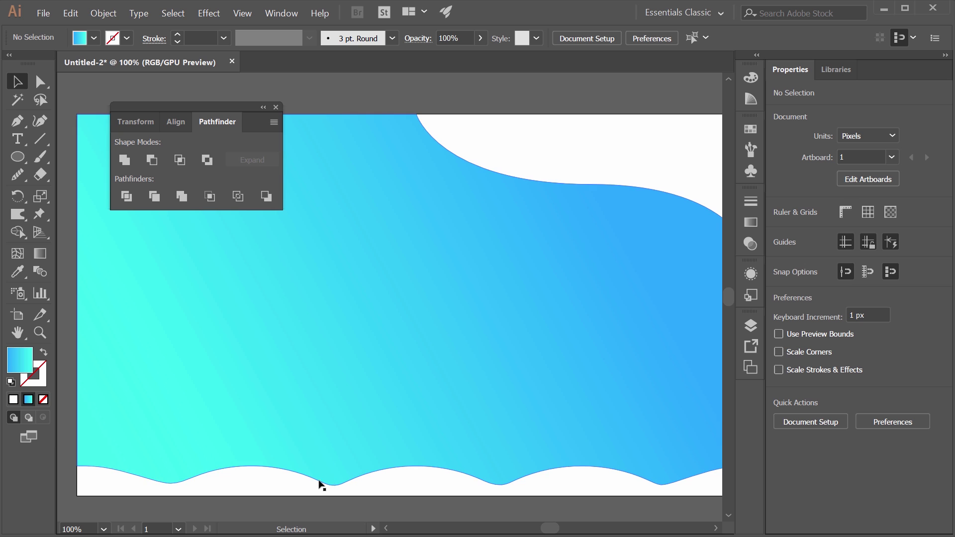
scroll(445, 403, right, 2)
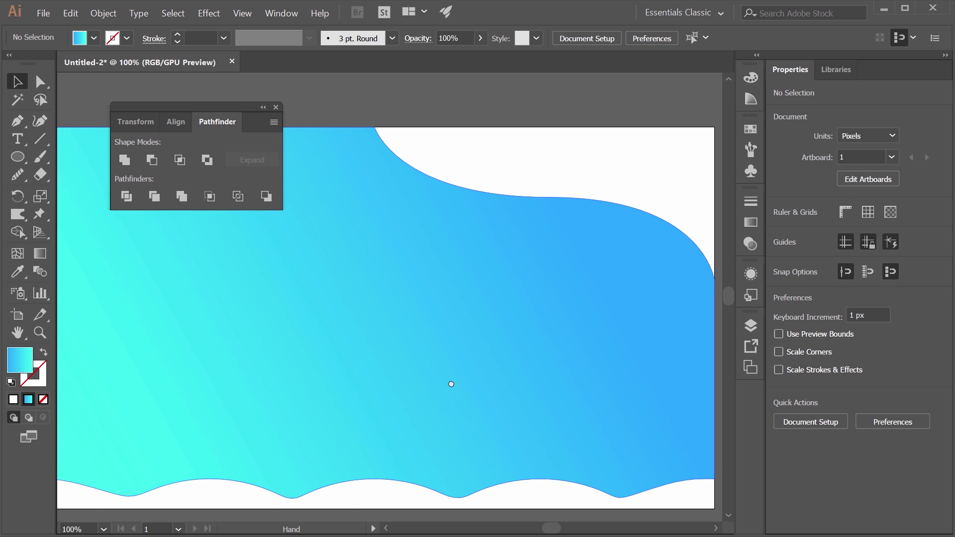
scroll(428, 328, left, 2)
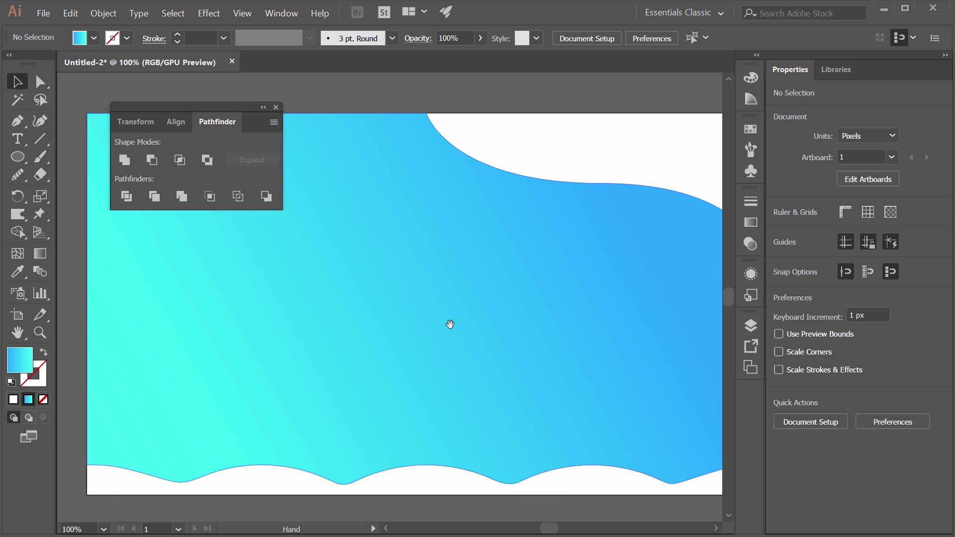
click(276, 107)
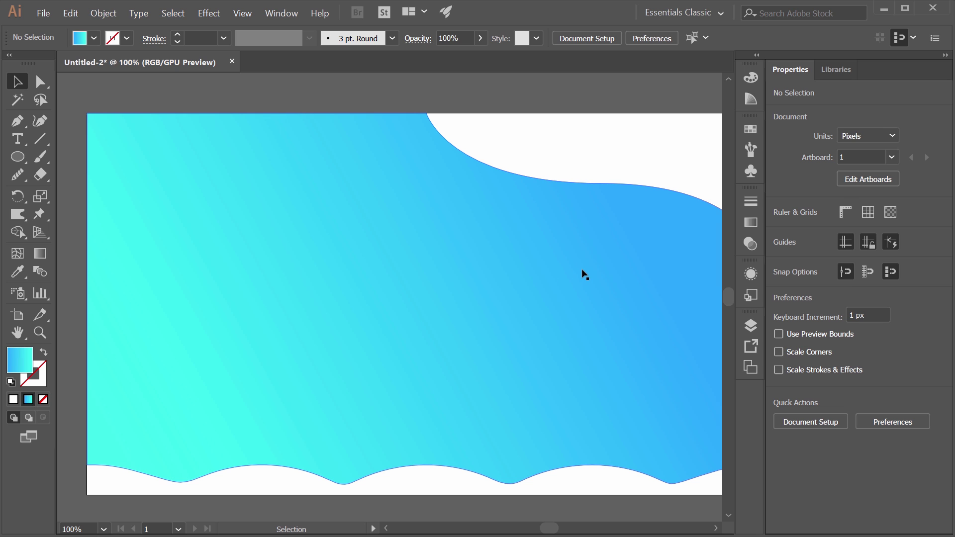
scroll(572, 271, right, 2)
alt+scroll(522, 267, down, 1)
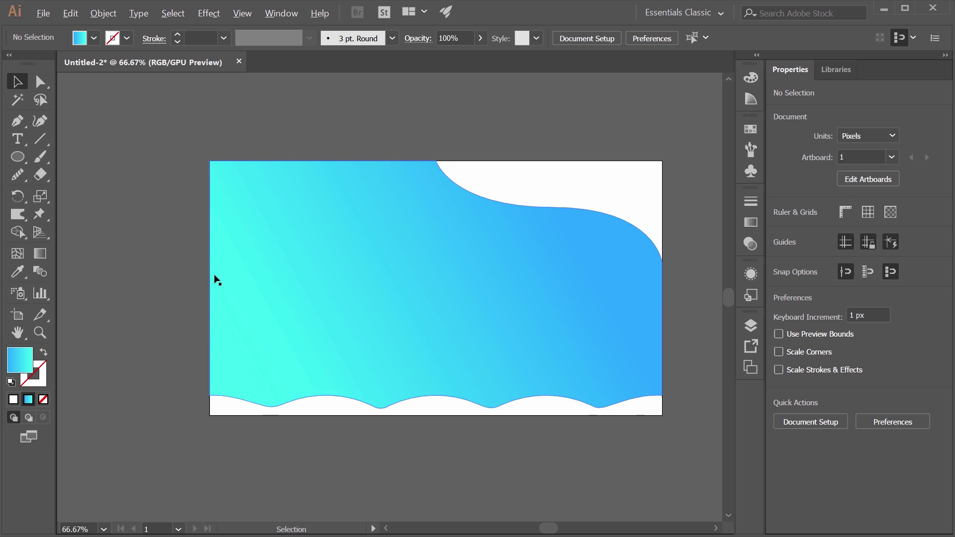
scroll(217, 279, up, 1)
drag(411, 258, 251, 260)
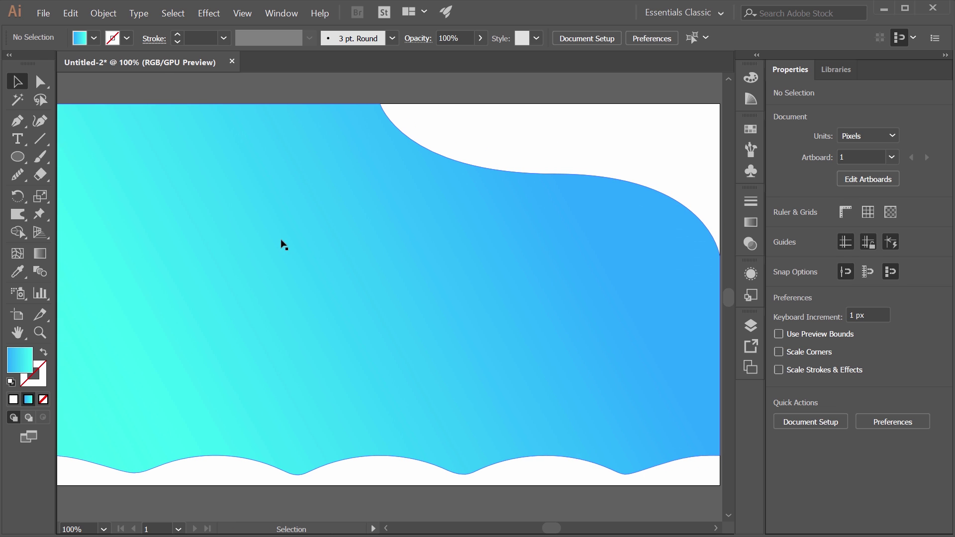
key(alt)
Draw a 242 px circle and move it onto the artboard's left edge
click(18, 156)
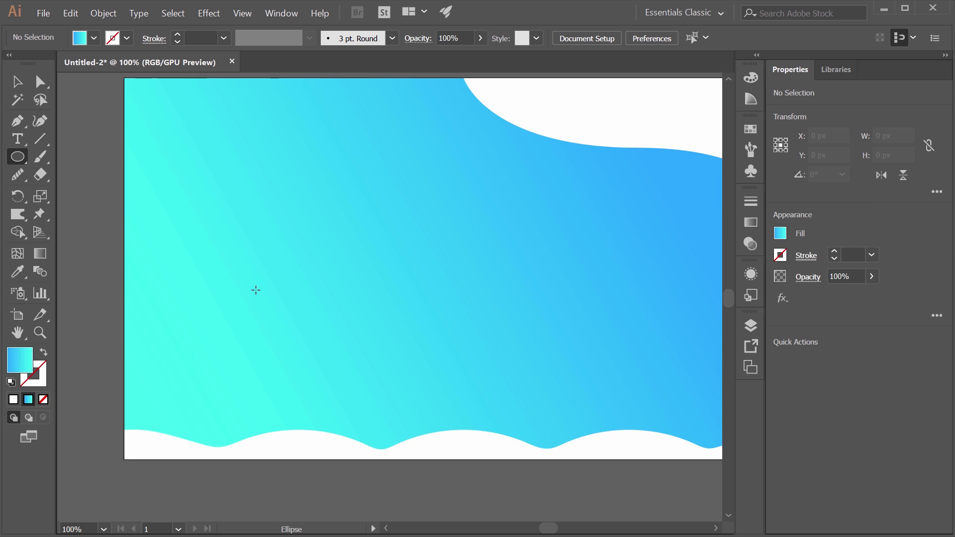
drag(319, 289, 379, 349)
click(17, 81)
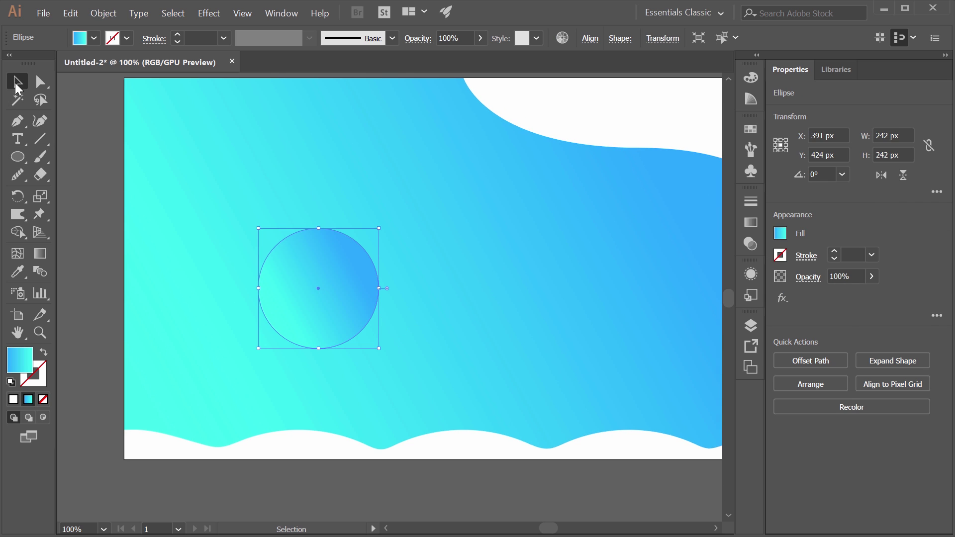
drag(339, 289, 102, 320)
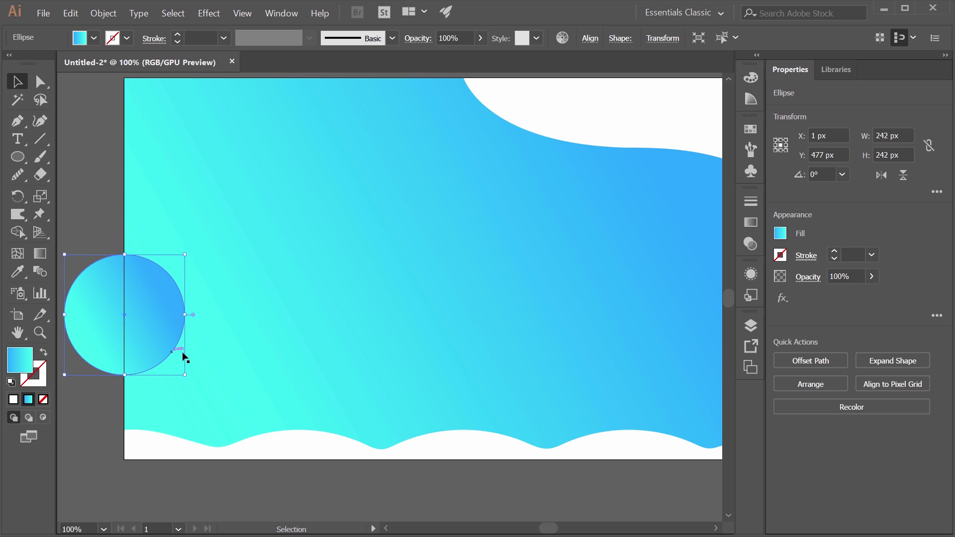
Delete the circle's left anchor, leaving a 121 × 242 px half-circle
click(41, 82)
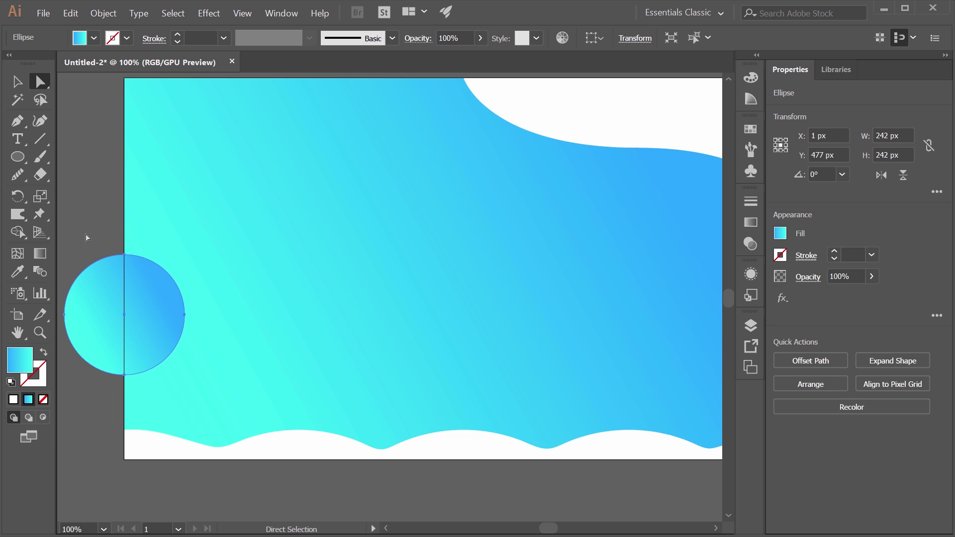
drag(63, 383, 120, 342)
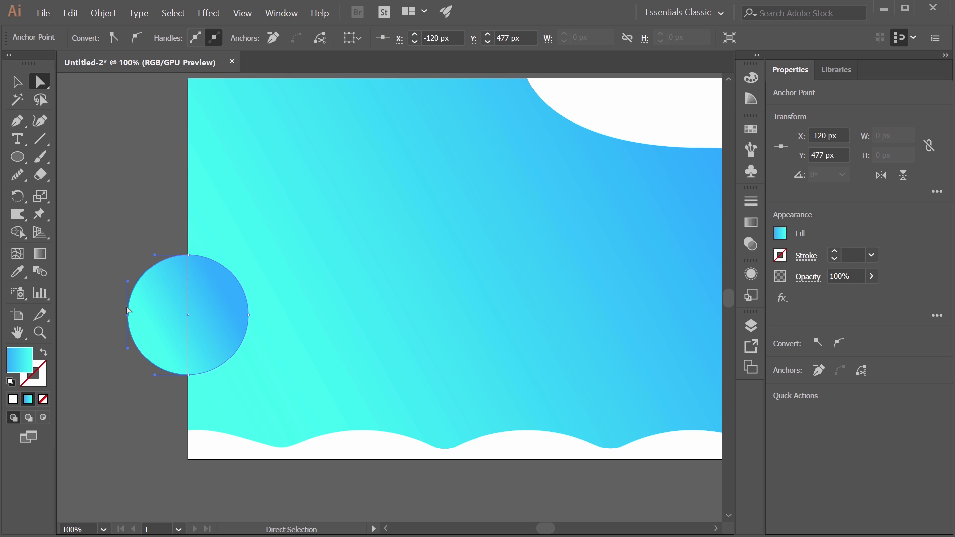
key(Delete)
click(132, 320)
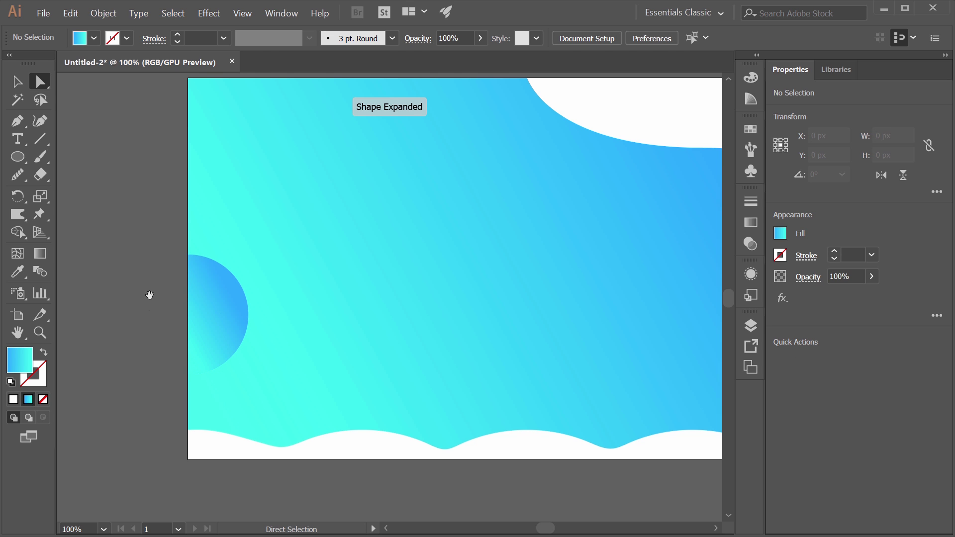
drag(150, 295, 81, 303)
click(160, 312)
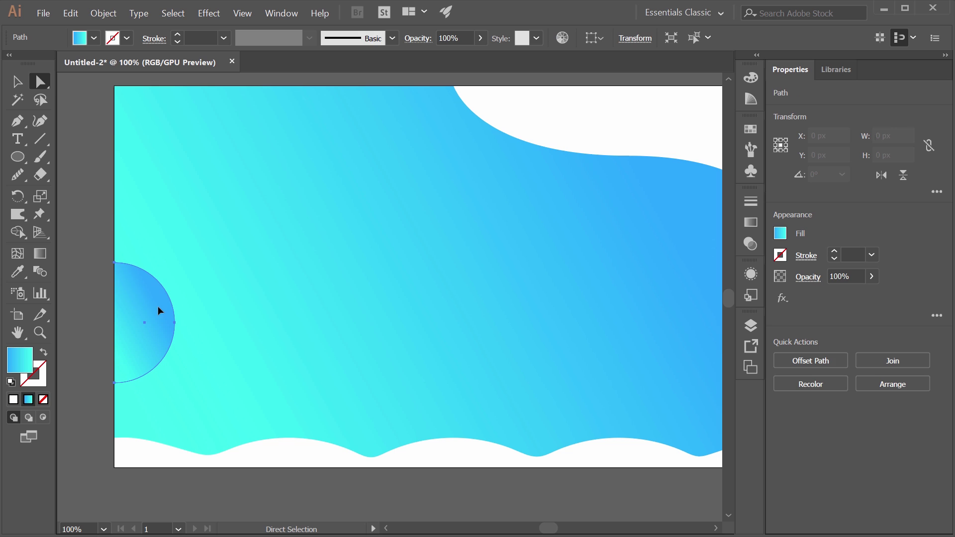
drag(339, 288, 241, 323)
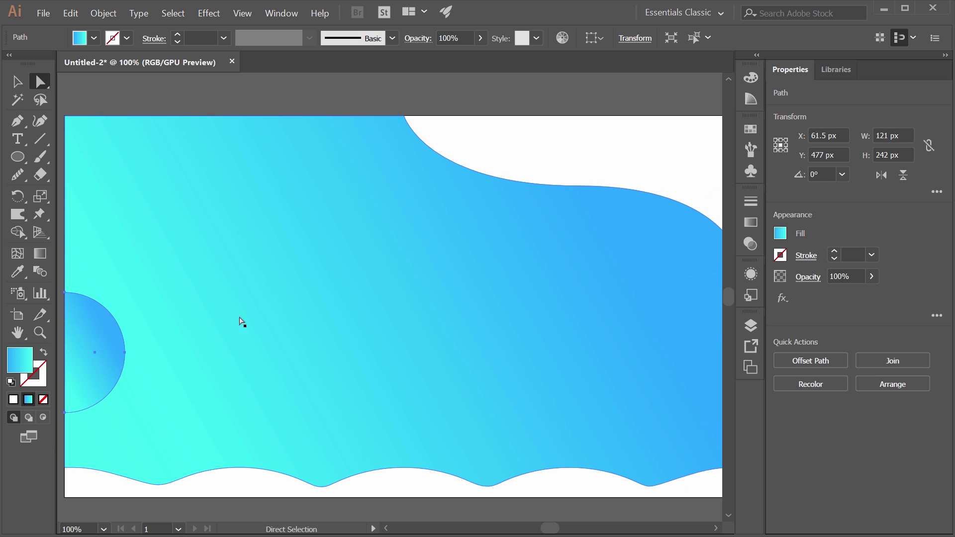
Make the half-circle gradient's ending stop fully transparent at 0% opacity
click(782, 234)
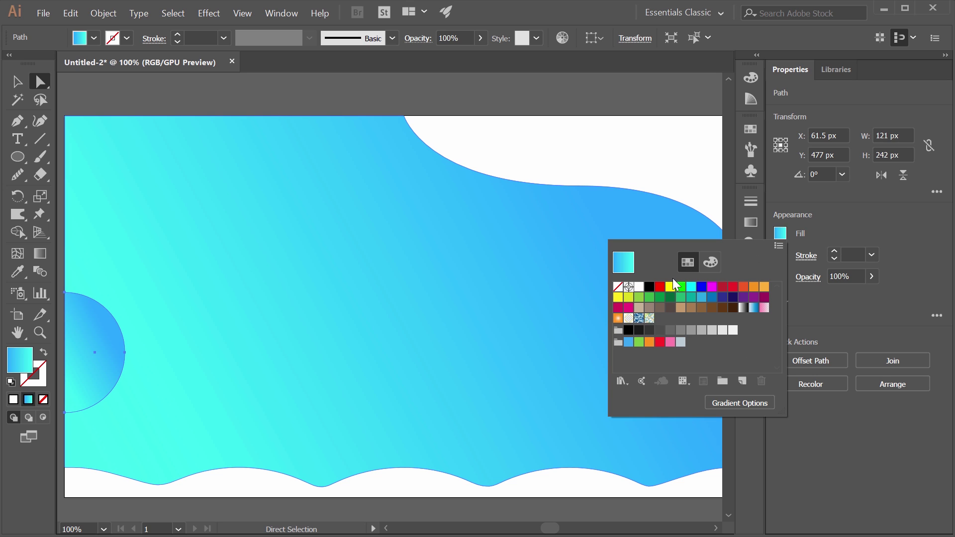
click(756, 223)
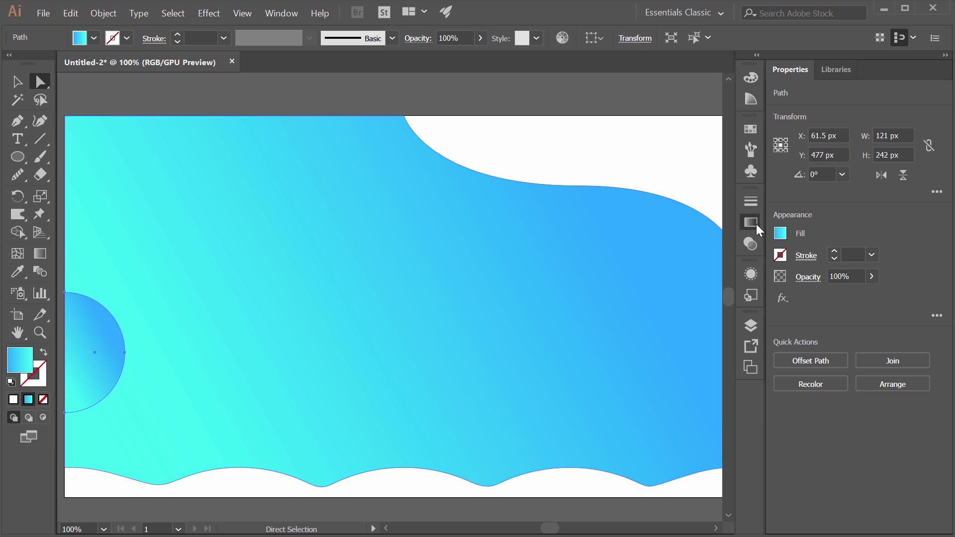
click(756, 224)
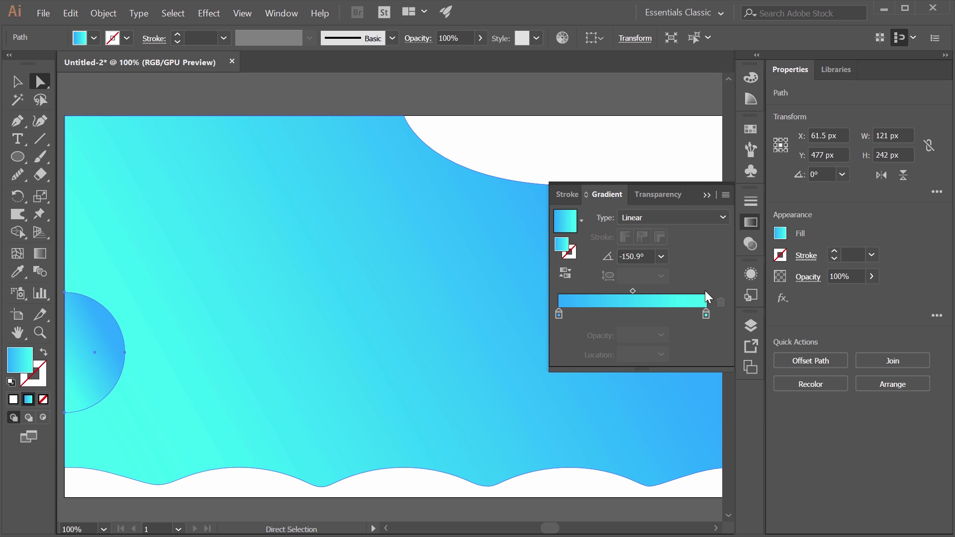
click(558, 314)
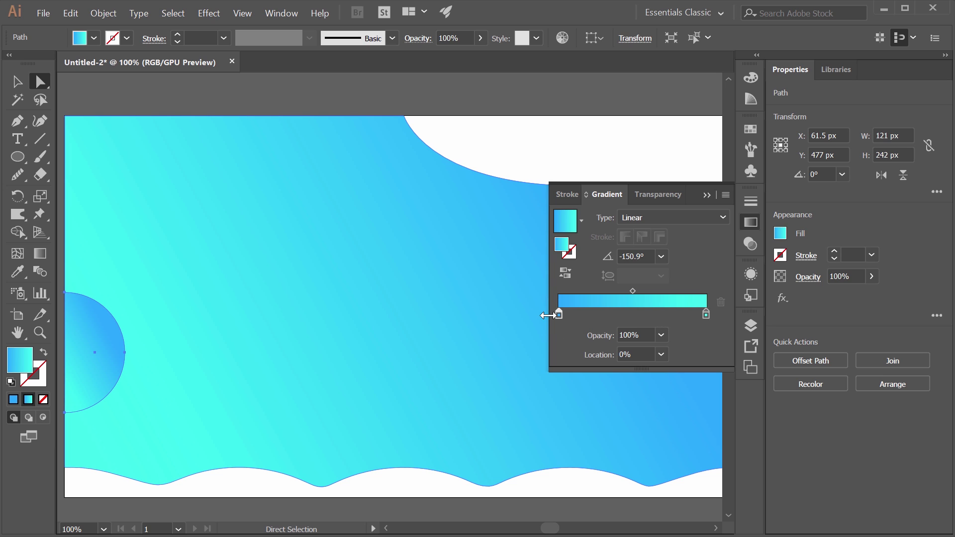
click(706, 315)
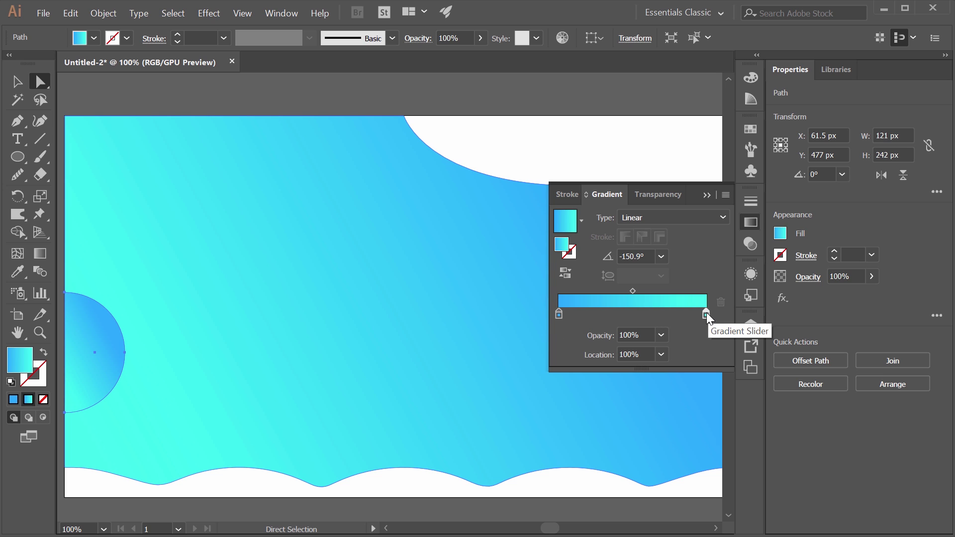
double_click(706, 313)
key(Escape)
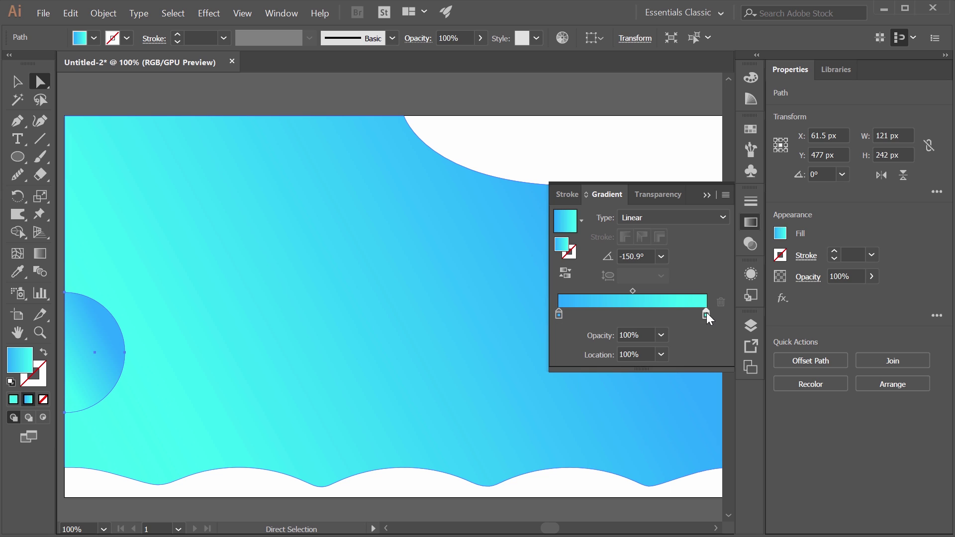
click(661, 335)
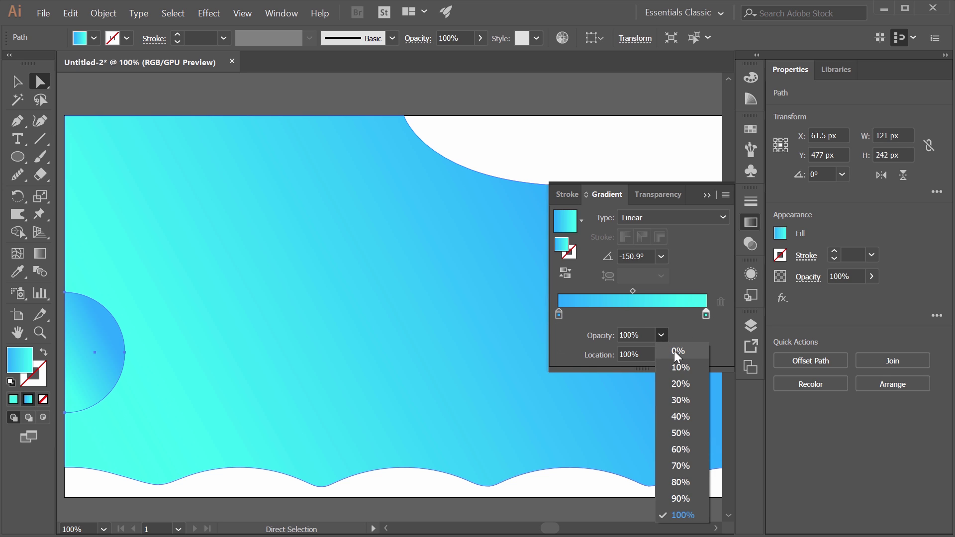
click(674, 348)
Set the gradient's starting stop to the lavender colour 98A9FF
click(559, 315)
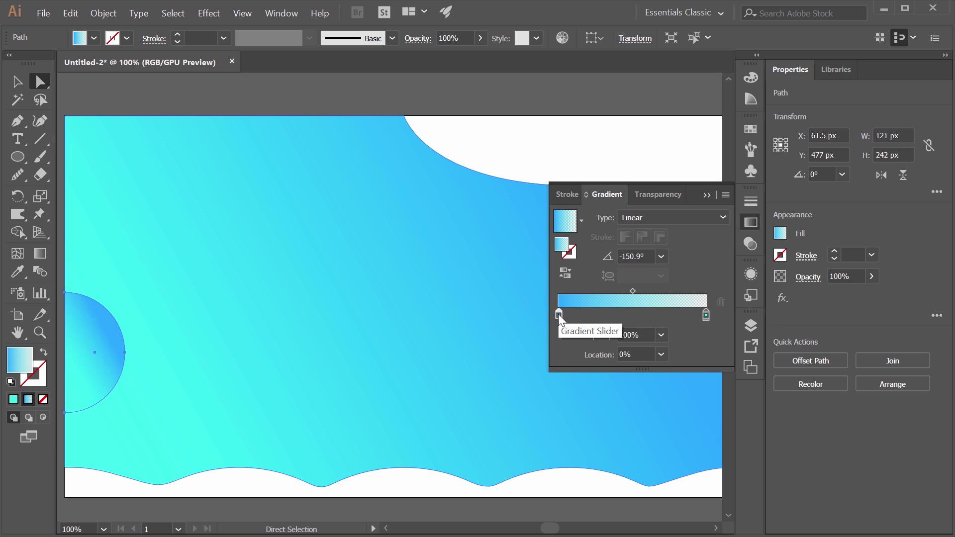
double_click(559, 314)
click(634, 372)
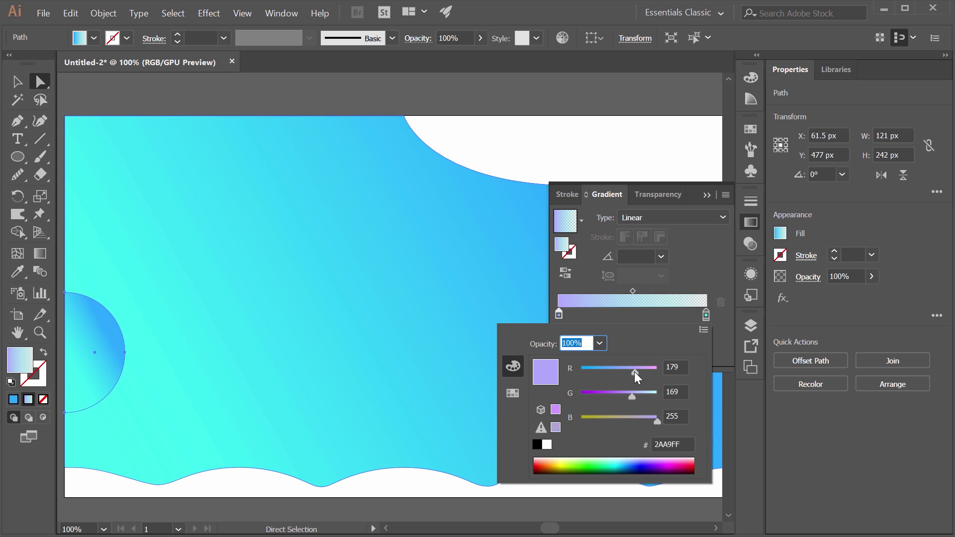
click(627, 371)
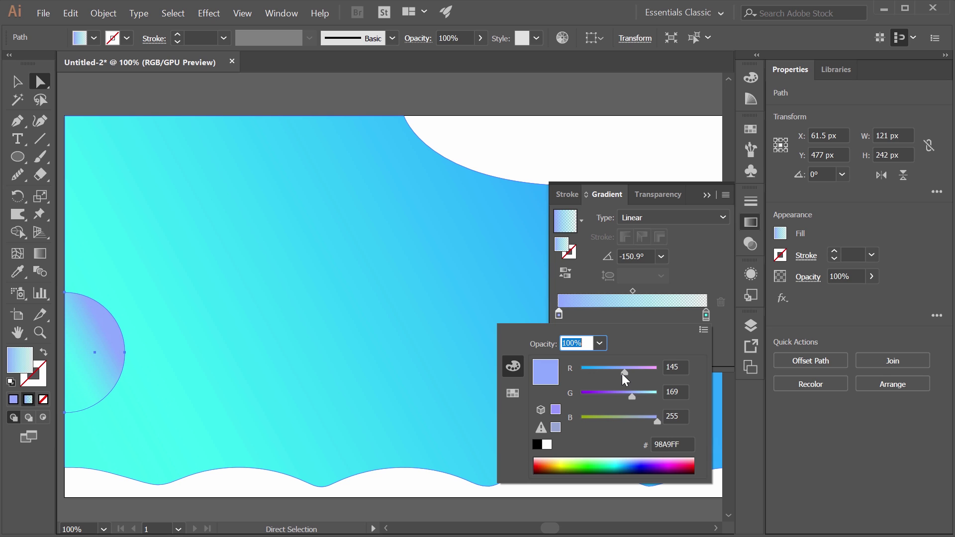
click(50, 88)
Move the half-circle about 28 px lower on the left edge
click(132, 112)
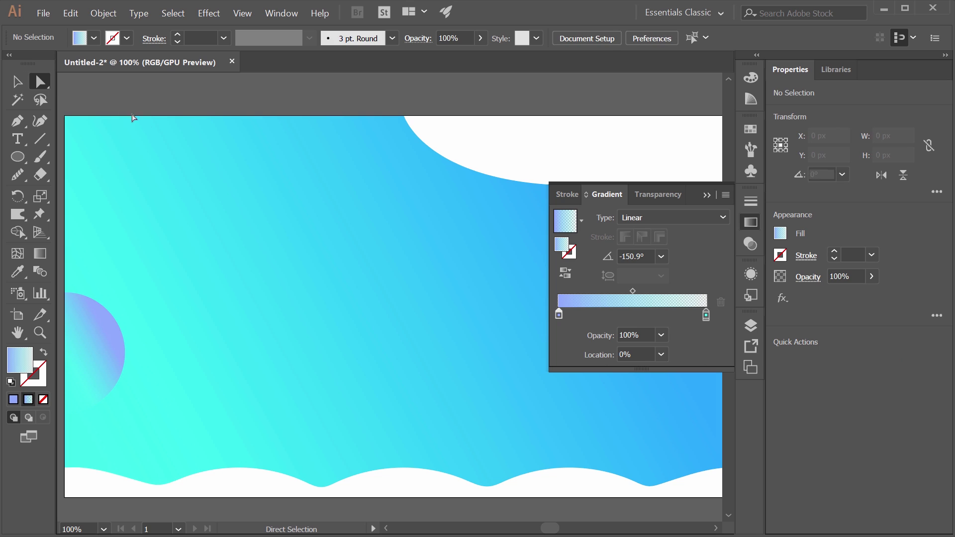
click(98, 328)
drag(98, 328, 95, 343)
click(279, 110)
click(754, 228)
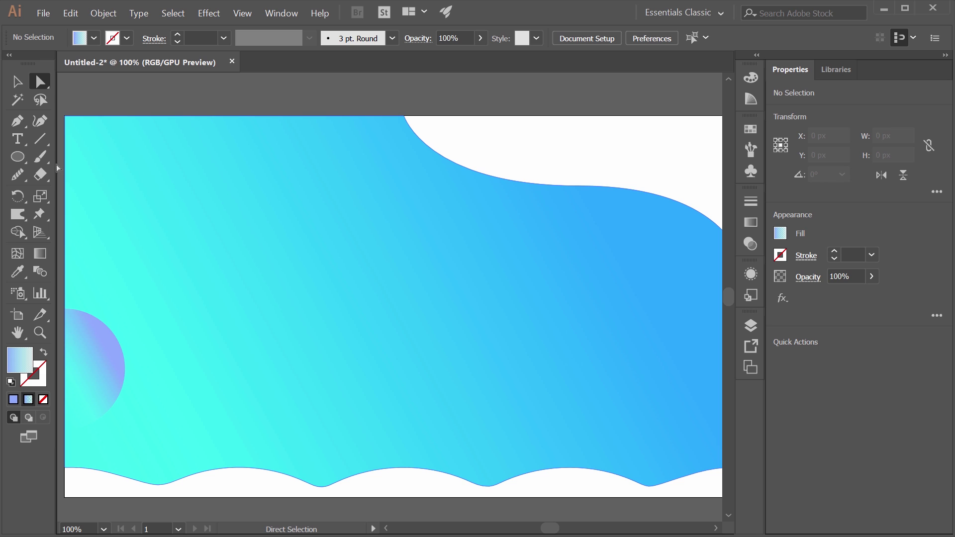
Draw a hexagon with the Polygon tool and round all its corners
drag(15, 155, 91, 208)
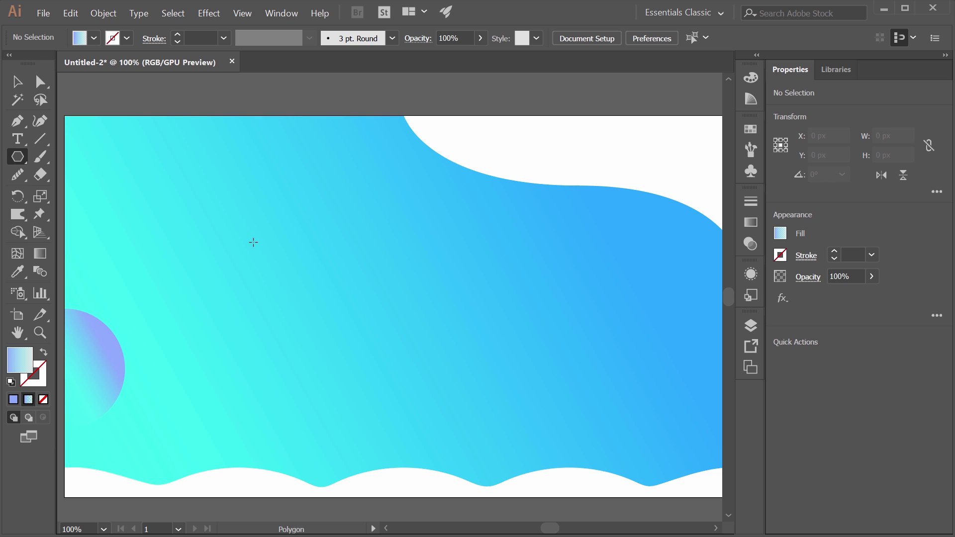
drag(326, 236, 394, 319)
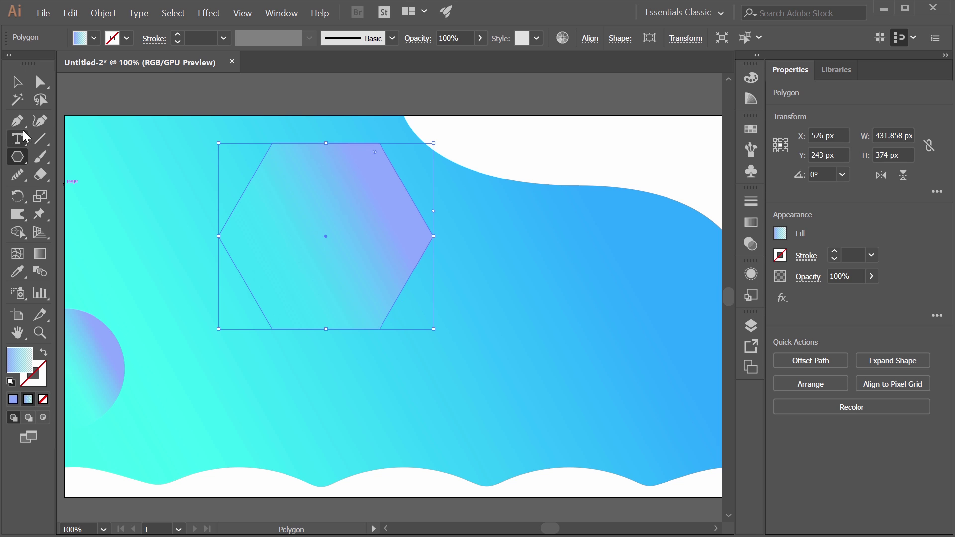
click(17, 81)
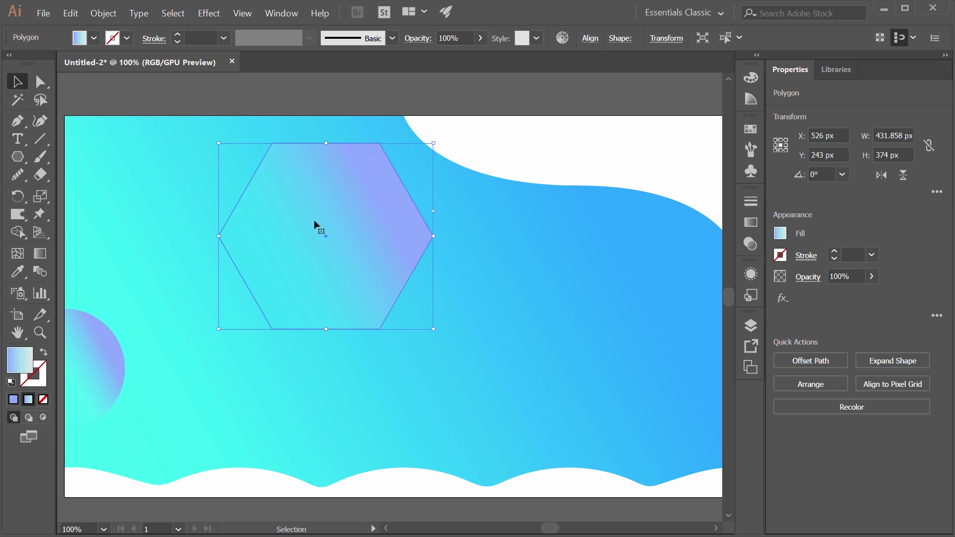
drag(362, 233, 546, 307)
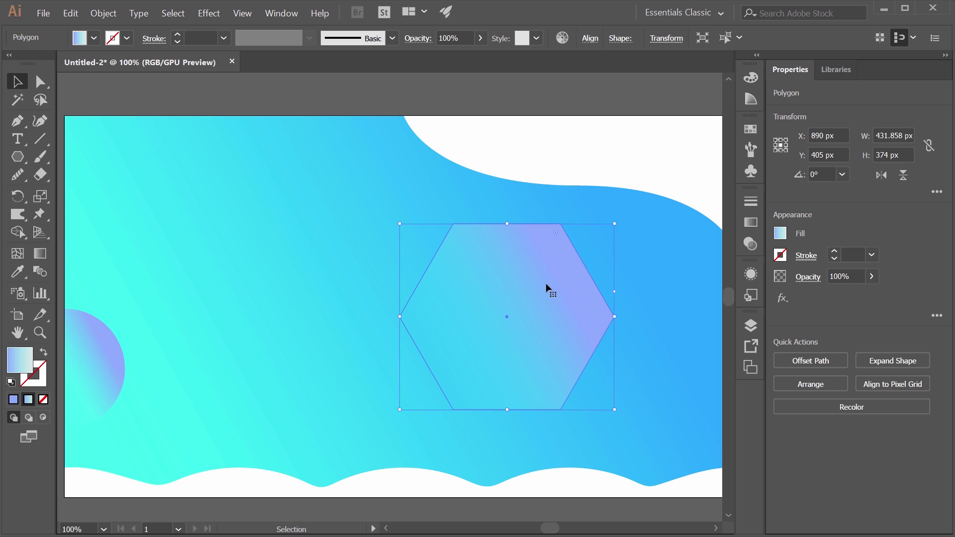
drag(545, 283, 356, 269)
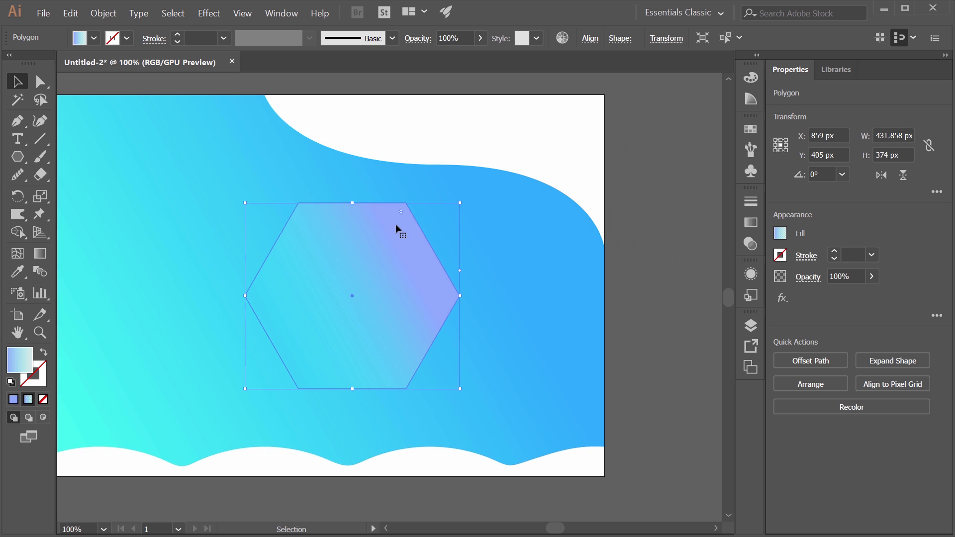
scroll(399, 226, up, 4)
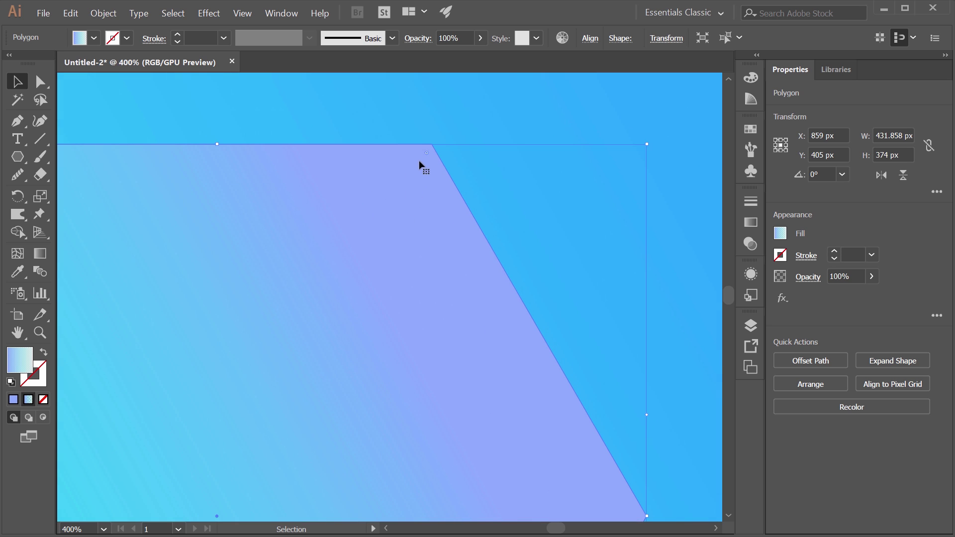
scroll(430, 168, down, 3)
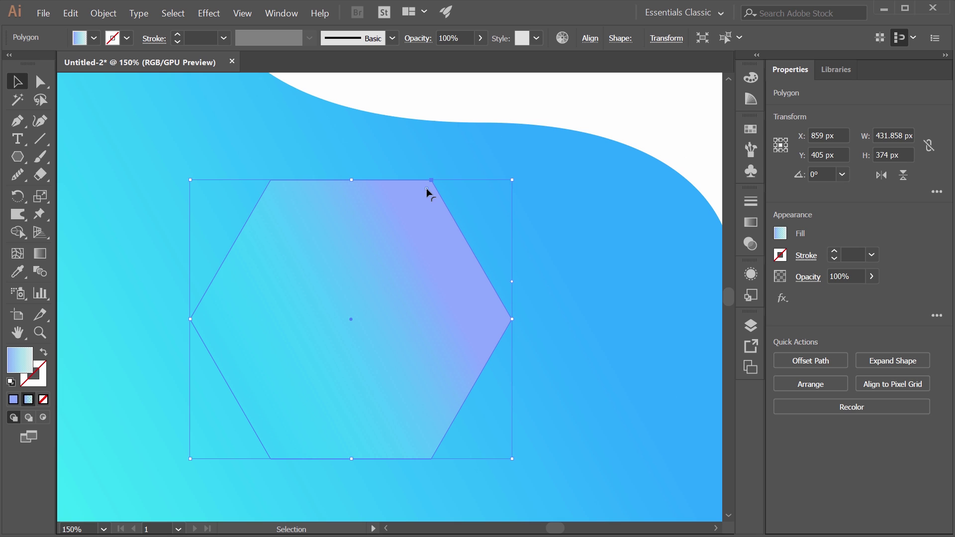
drag(426, 190, 377, 267)
Move the rounded hexagon toward the right edge and delete its right-half anchors
drag(414, 314, 297, 390)
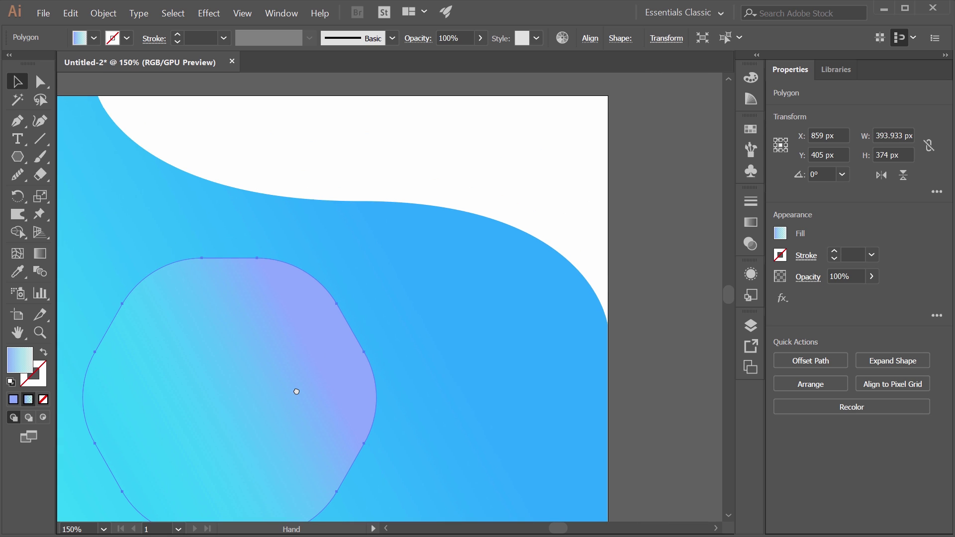
drag(328, 326, 552, 241)
key(ctrl+0)
key(a)
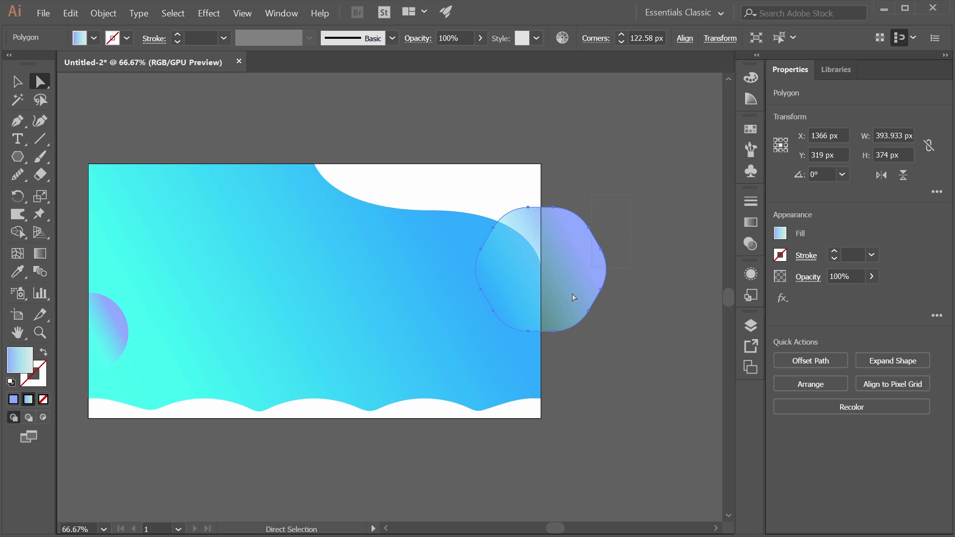
drag(554, 332, 555, 333)
key(Delete)
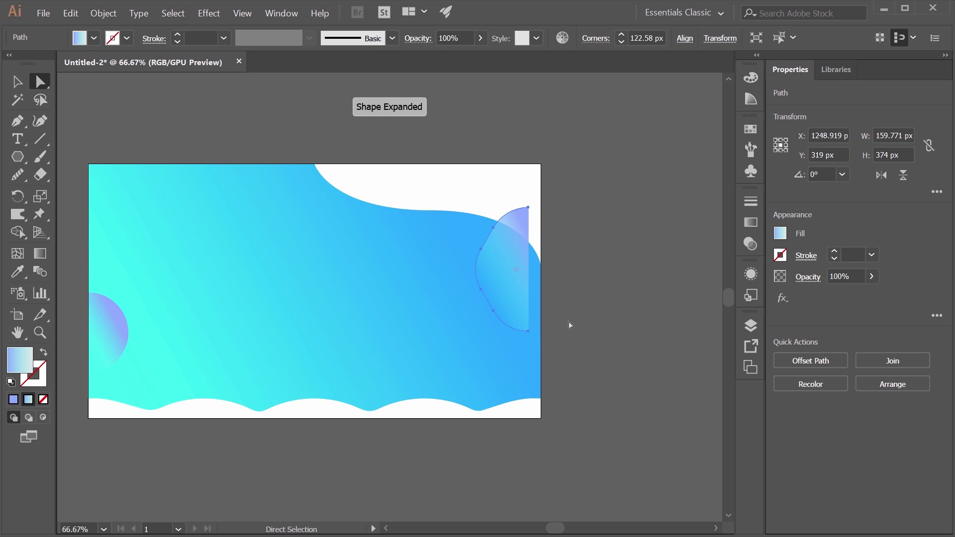
Align the half-shape's straight edge with the artboard's right edge
drag(517, 236, 534, 234)
scroll(551, 256, up, 3)
scroll(551, 256, down, 2)
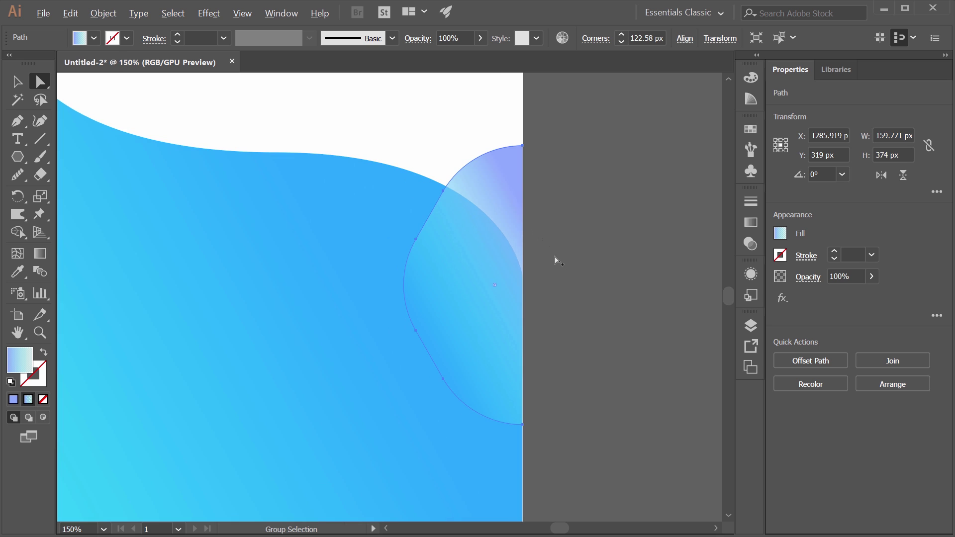
click(572, 205)
scroll(582, 207, down, 2)
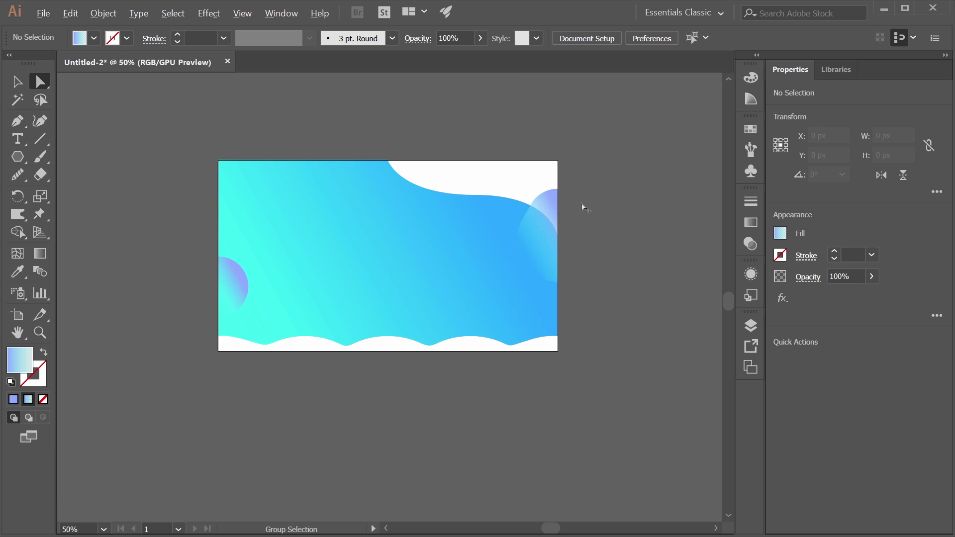
scroll(507, 289, up, 1)
Check the blue background and right half-shape, then show the Layers panel with Layer 1
scroll(508, 289, up, 1)
scroll(505, 281, down, 1)
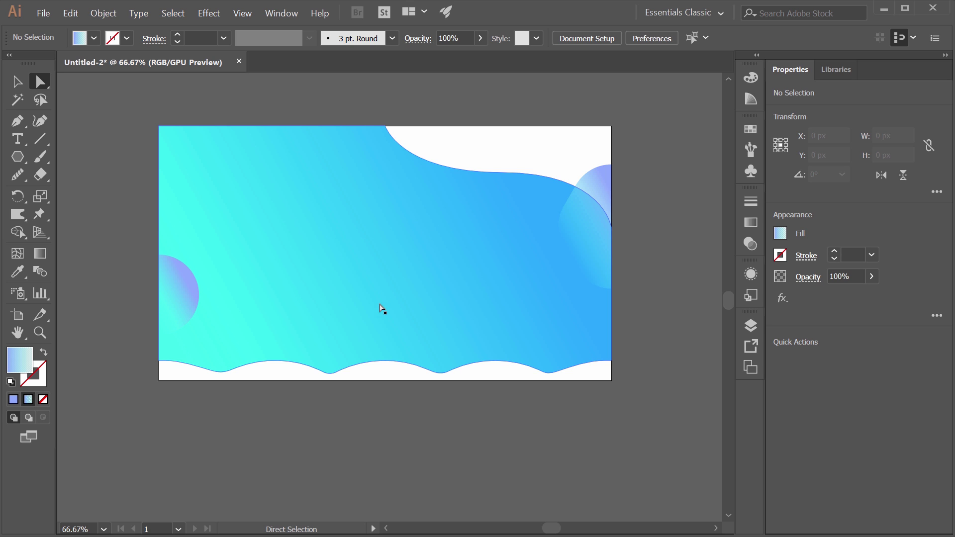
scroll(413, 264, up, 1)
scroll(413, 264, left, 1)
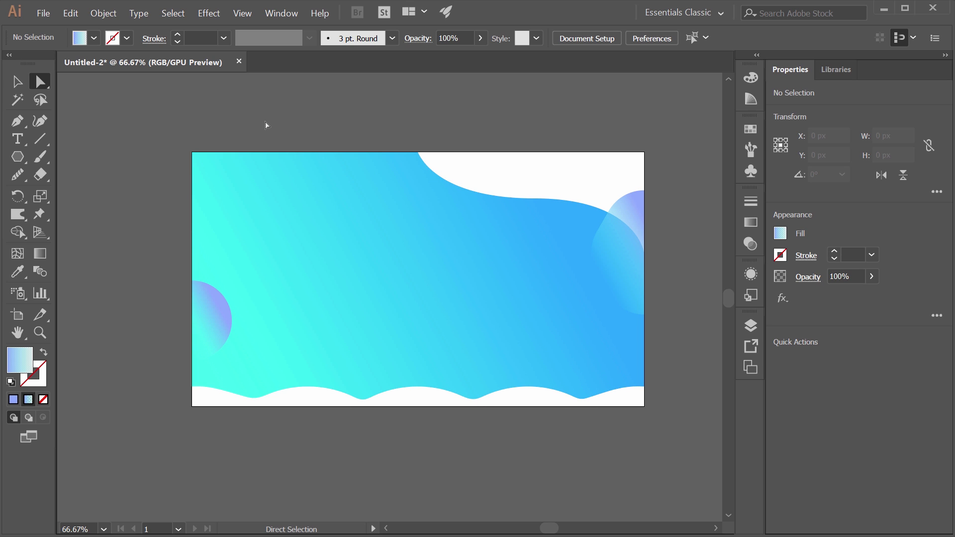
click(17, 82)
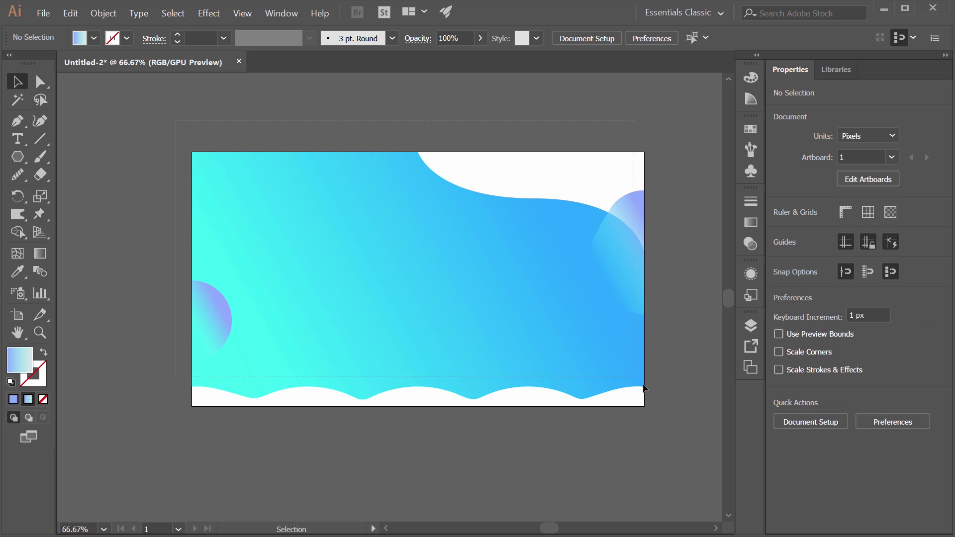
drag(505, 342, 665, 398)
click(665, 398)
click(599, 354)
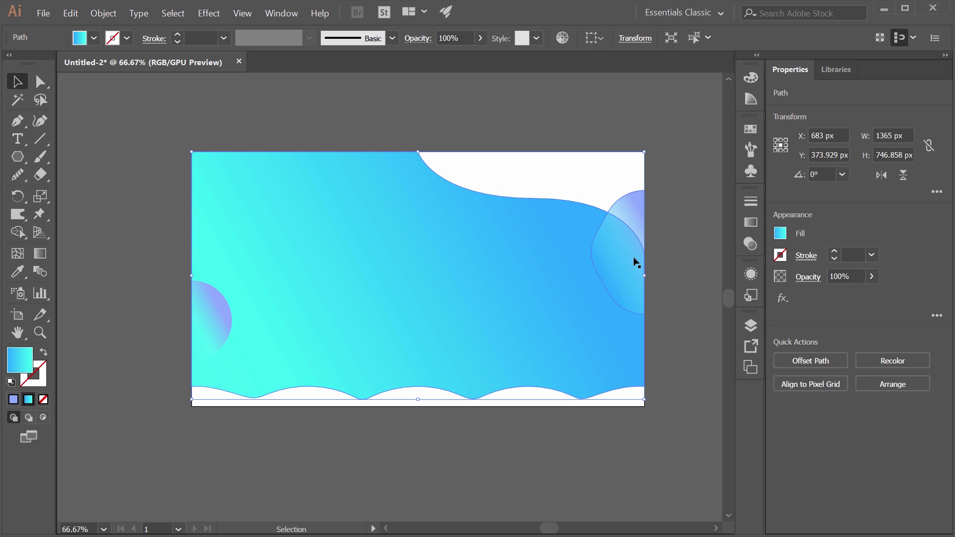
click(159, 126)
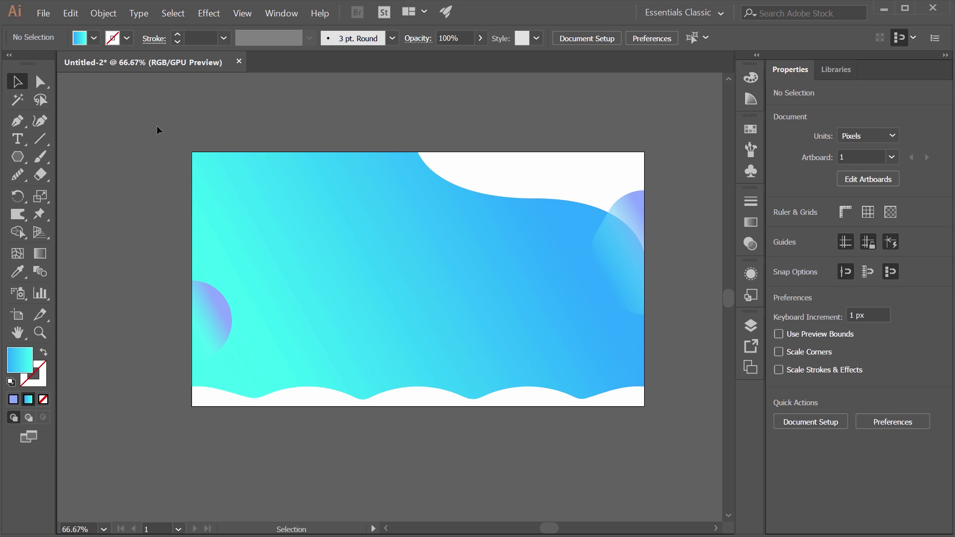
click(633, 232)
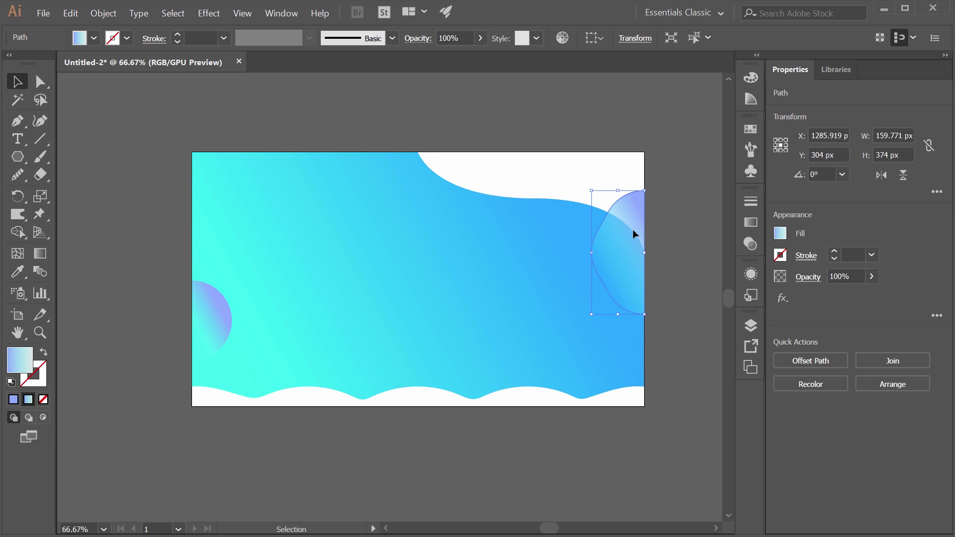
click(753, 328)
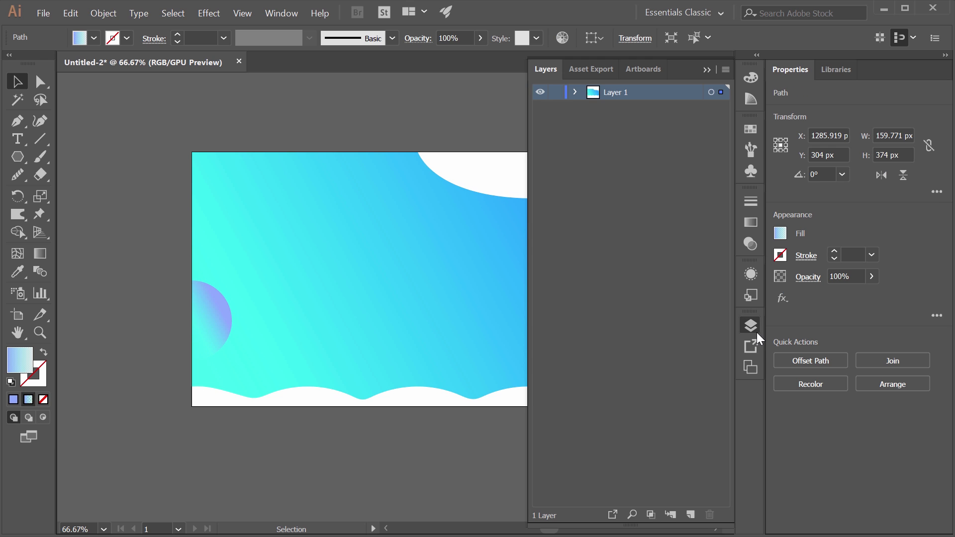
Try collecting Layer 1, the background and left half-circle as assets, then undo them
click(613, 514)
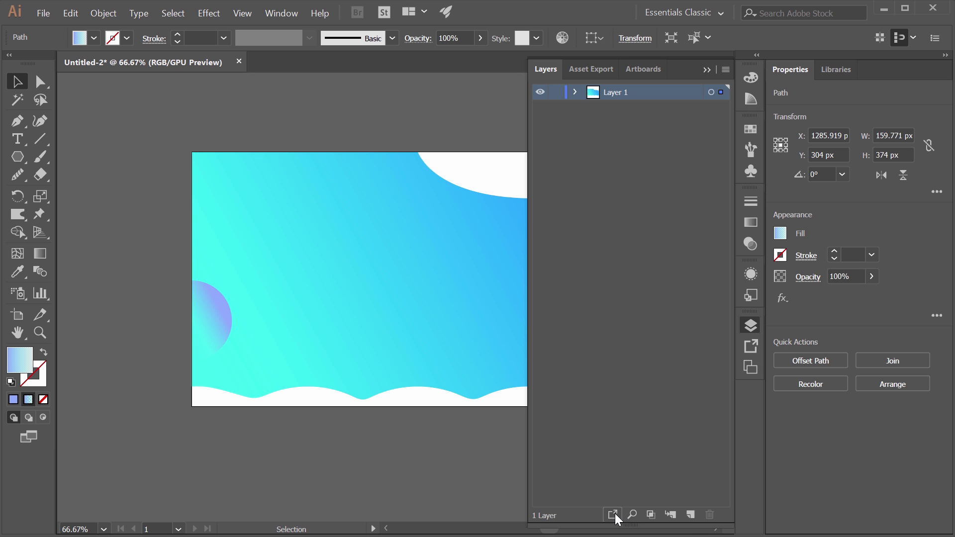
click(344, 273)
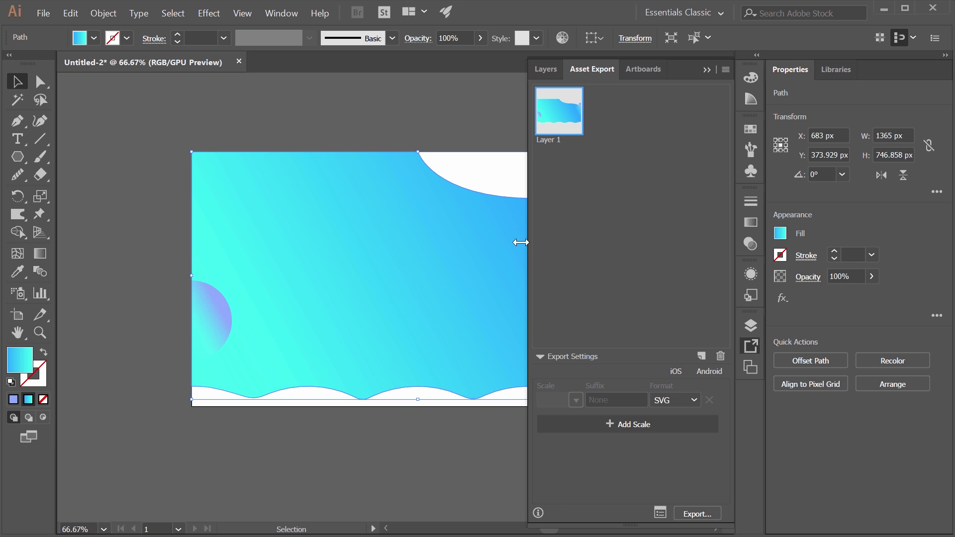
click(546, 69)
click(614, 516)
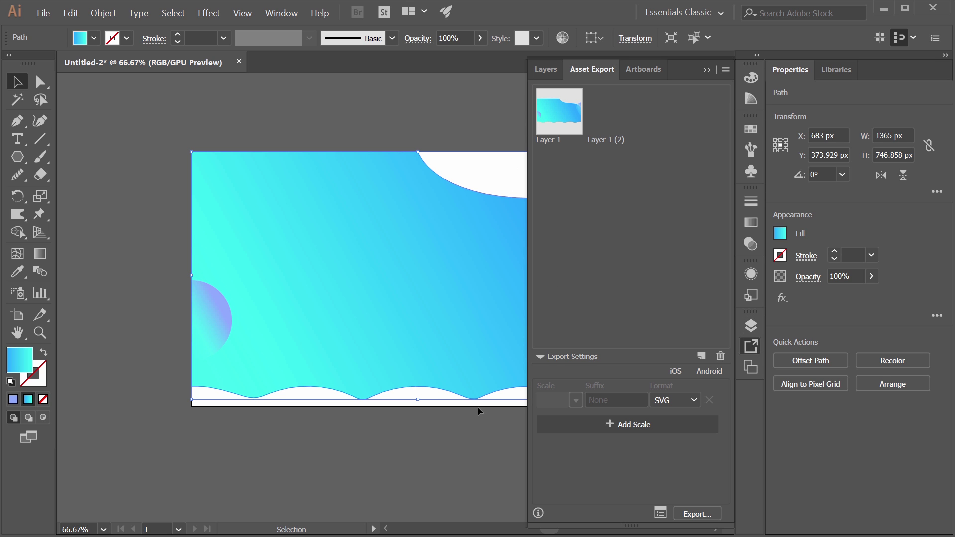
click(217, 324)
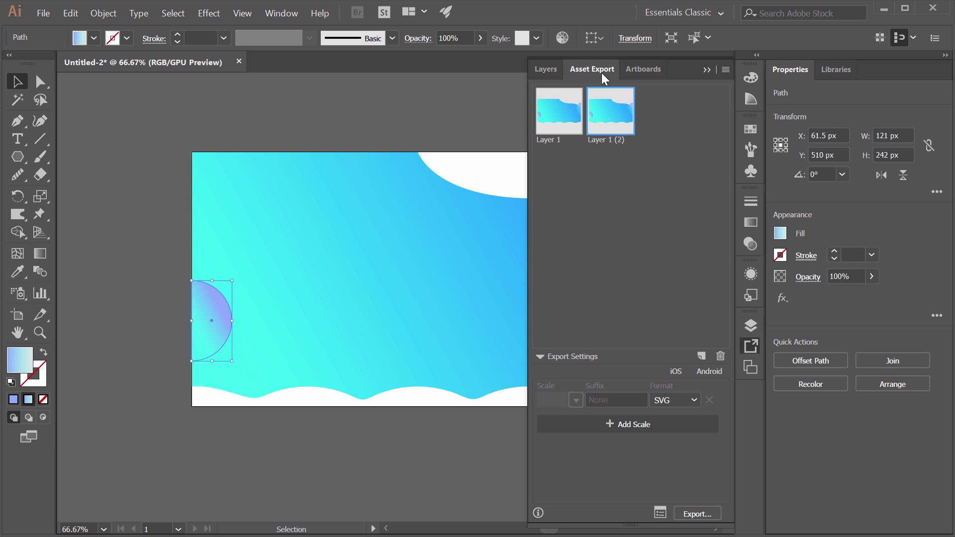
click(544, 69)
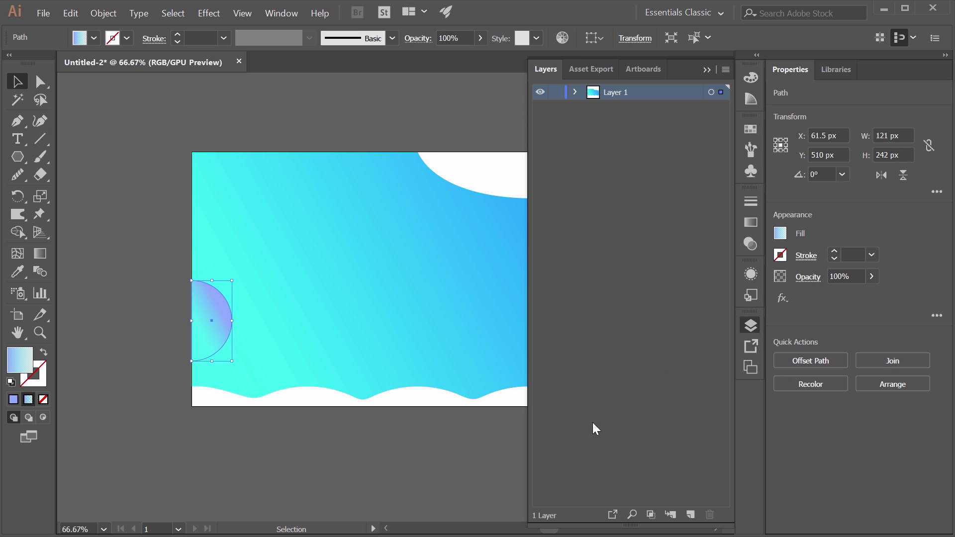
click(612, 515)
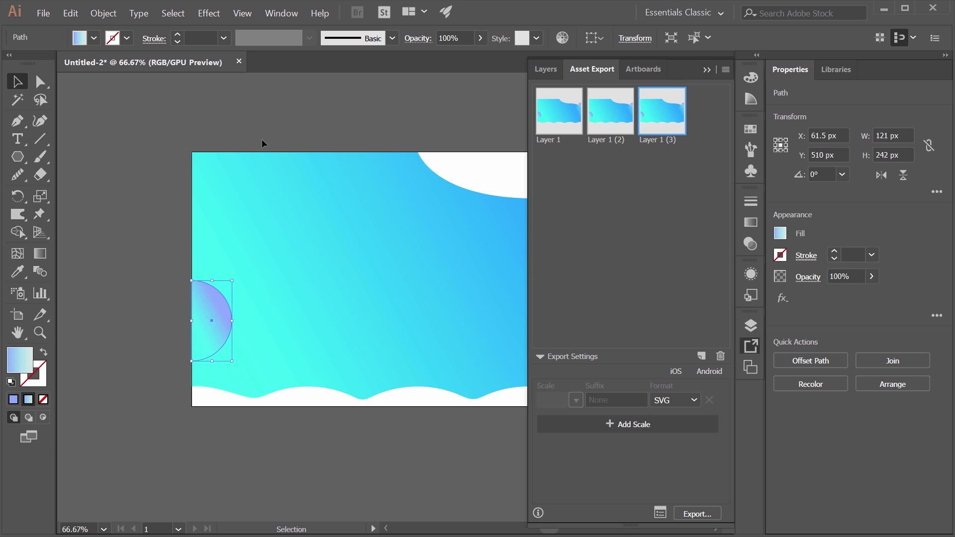
key(ctrl+z)
key(ctrl+z)
key(ctrl+z)
key(ctrl+z)
Select all three <Path> rows in Layer 1 and collect them as separate export assets
click(353, 144)
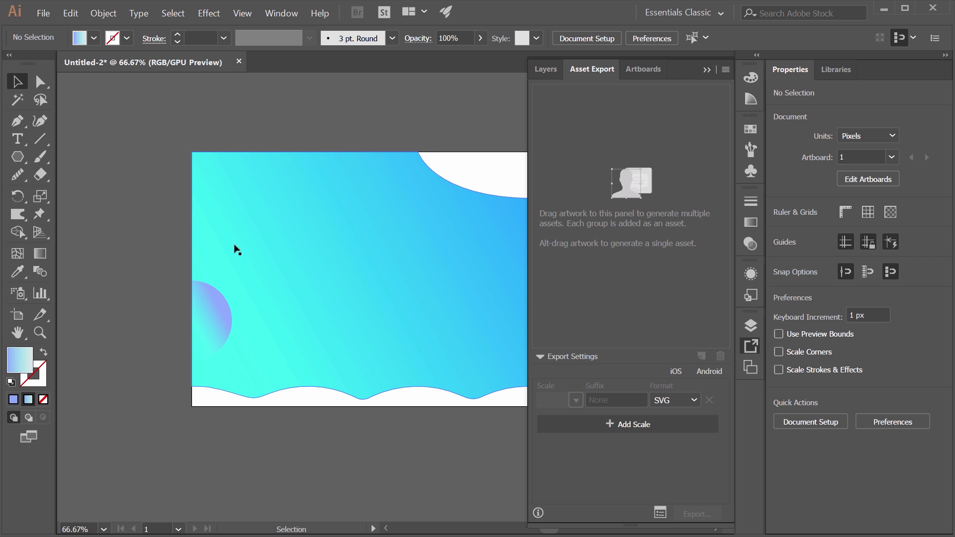
click(220, 313)
click(546, 69)
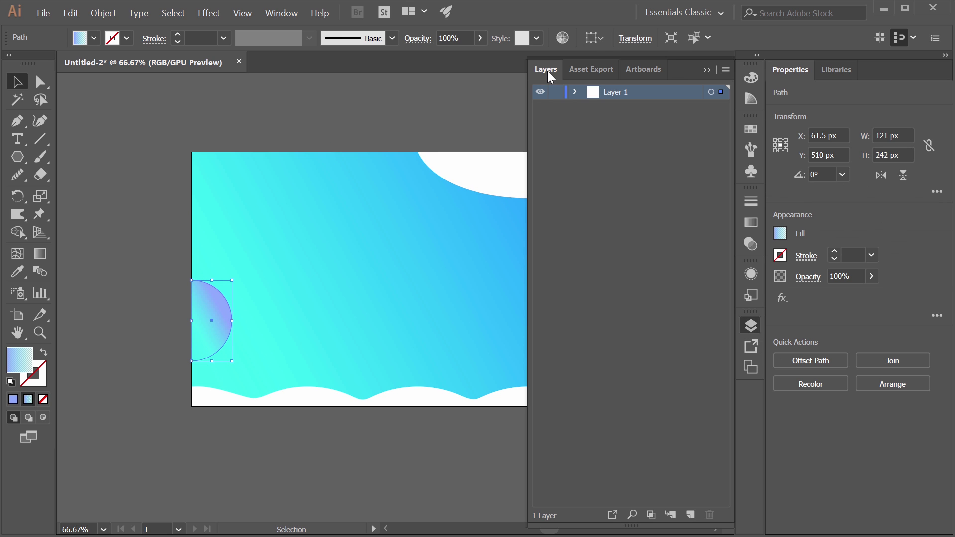
click(577, 91)
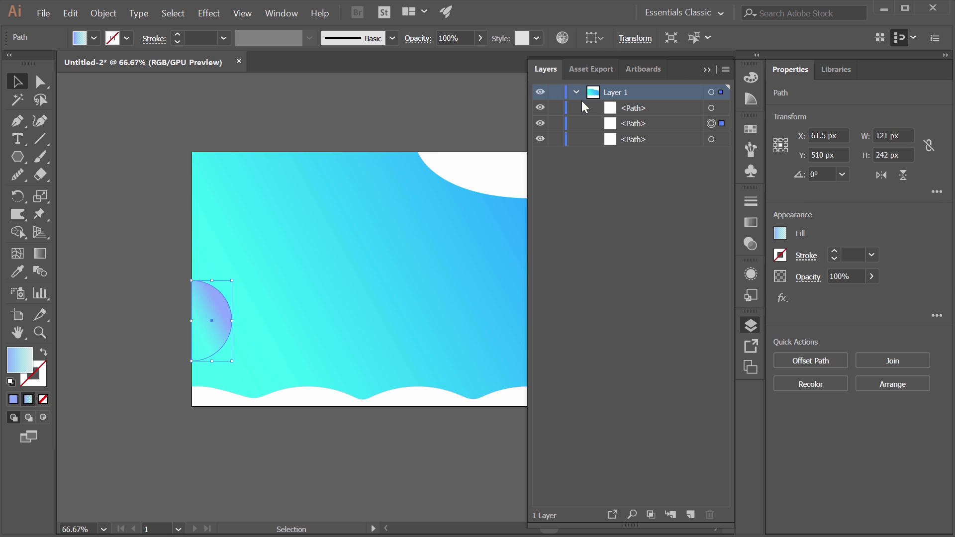
click(657, 122)
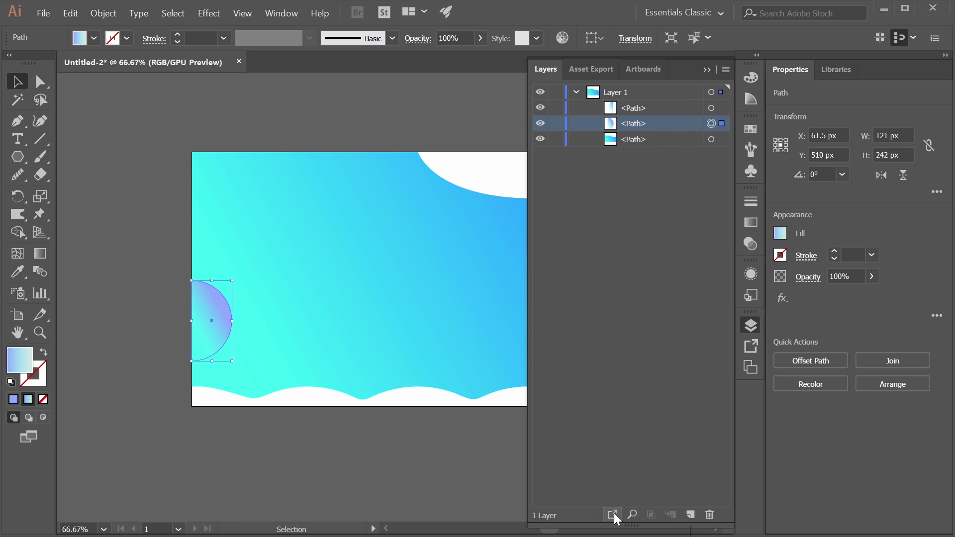
click(652, 102)
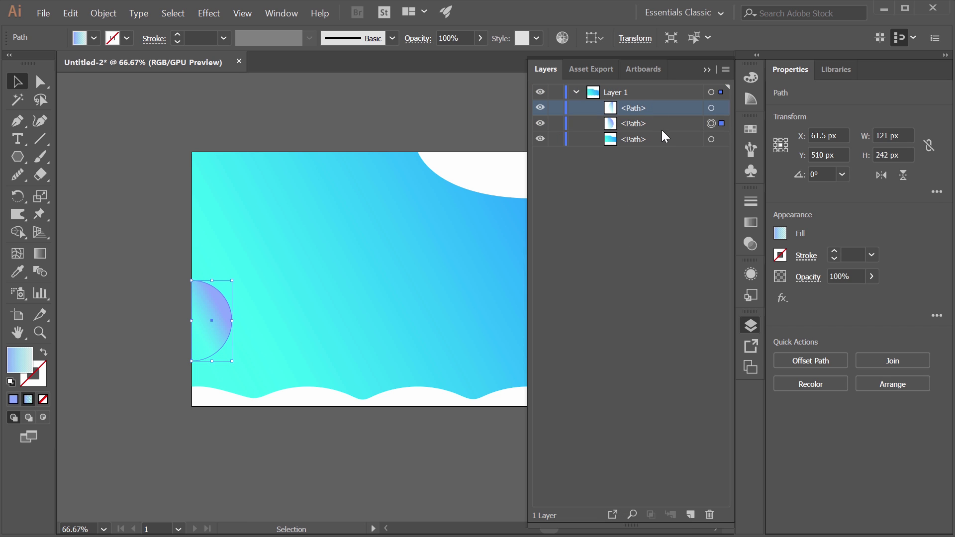
shift+click(657, 142)
click(613, 514)
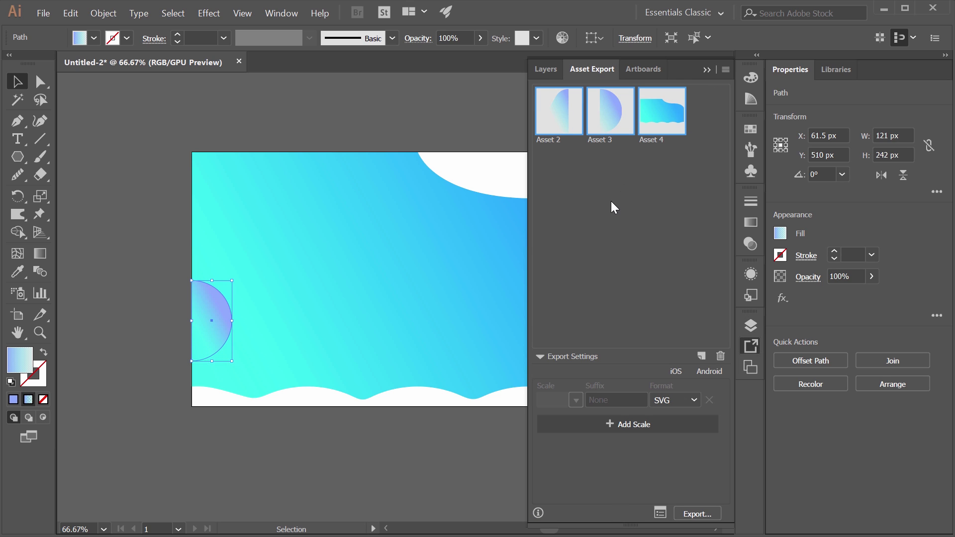
Rename Asset 2, Asset 3 and Asset 4 to right, left and bg
double_click(555, 138)
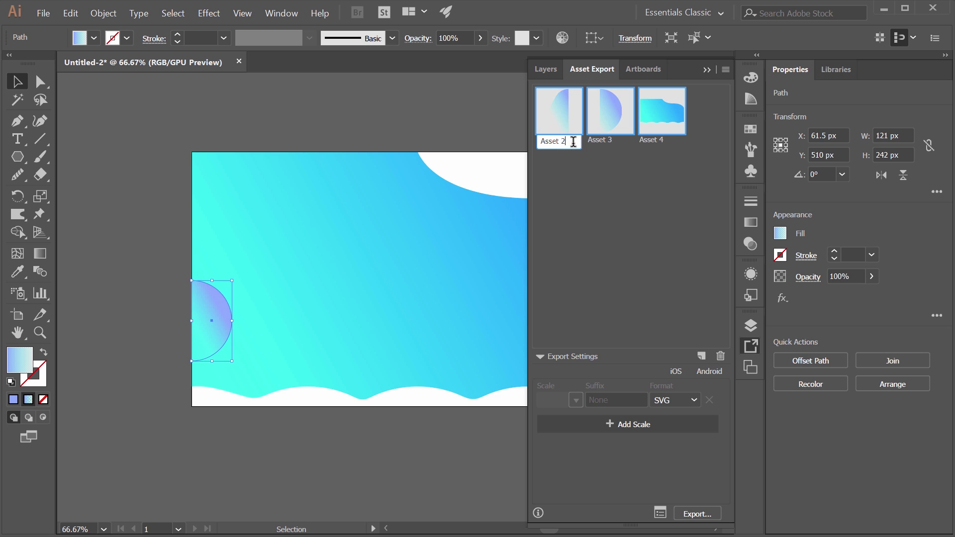
drag(572, 141, 533, 141)
text(right)
key(Return)
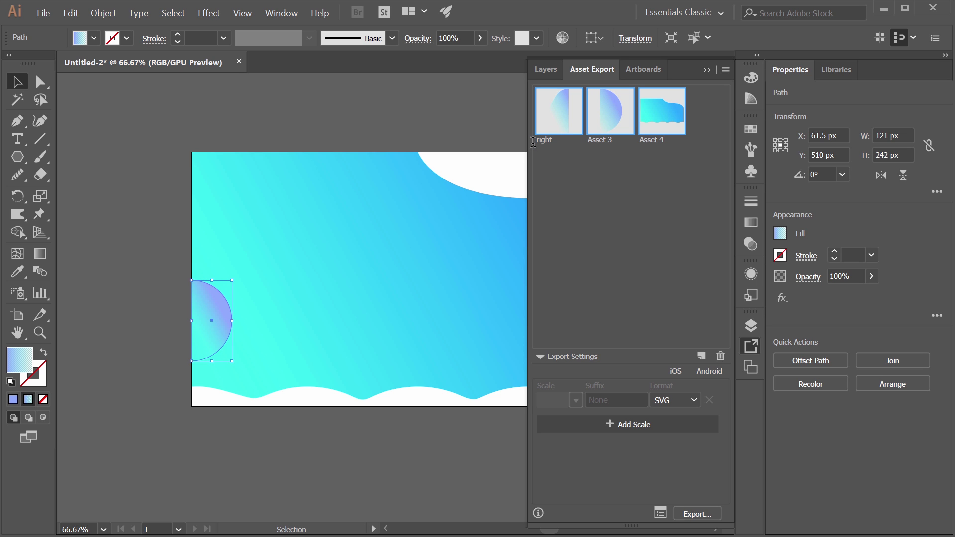
double_click(600, 134)
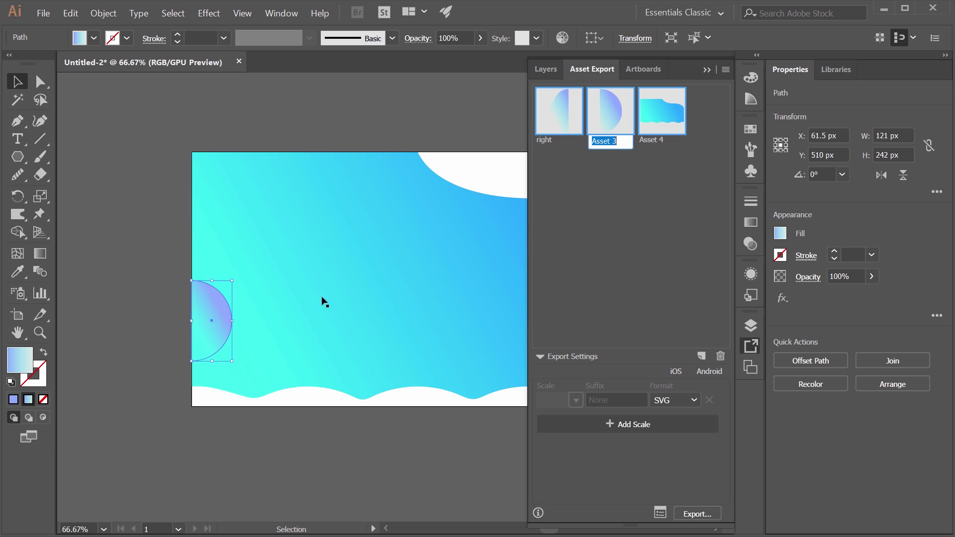
text(left)
key(Return)
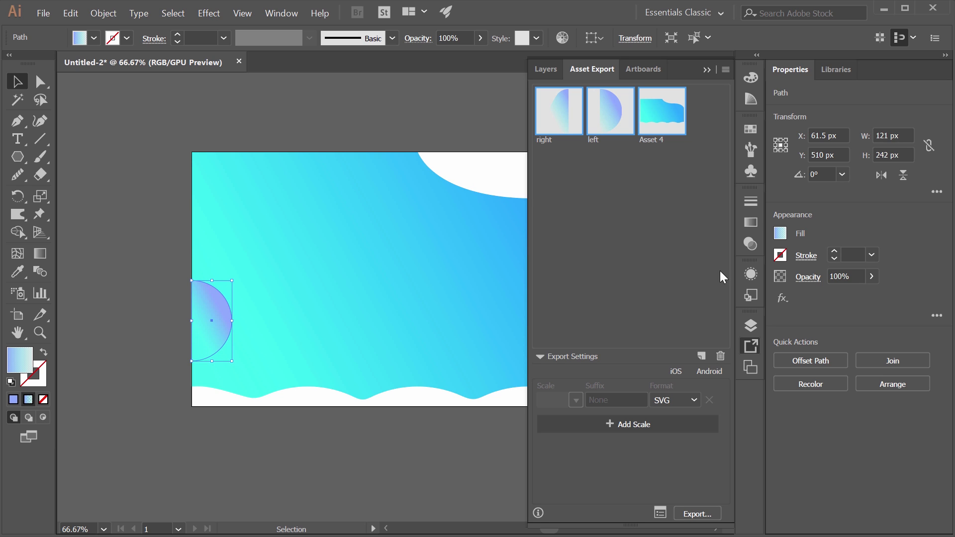
double_click(654, 140)
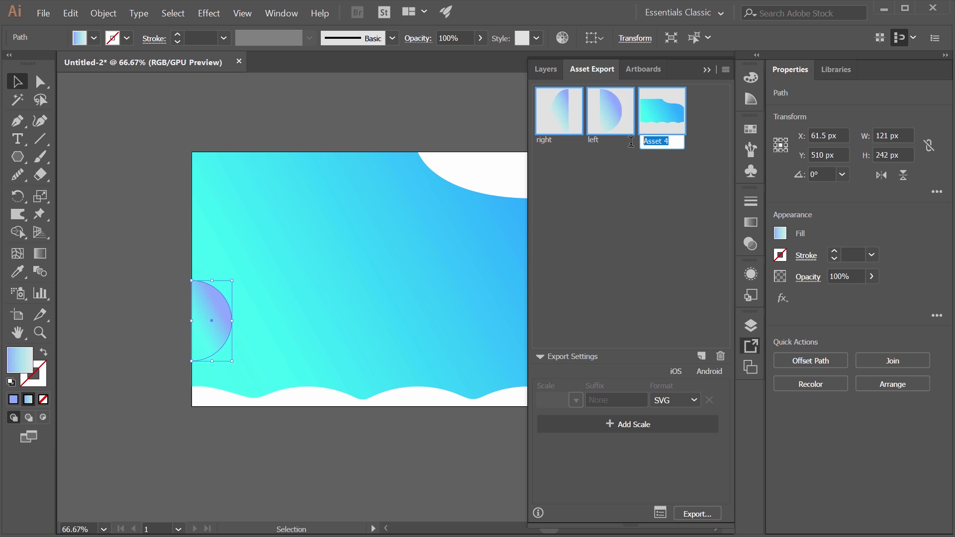
text(bg)
key(Return)
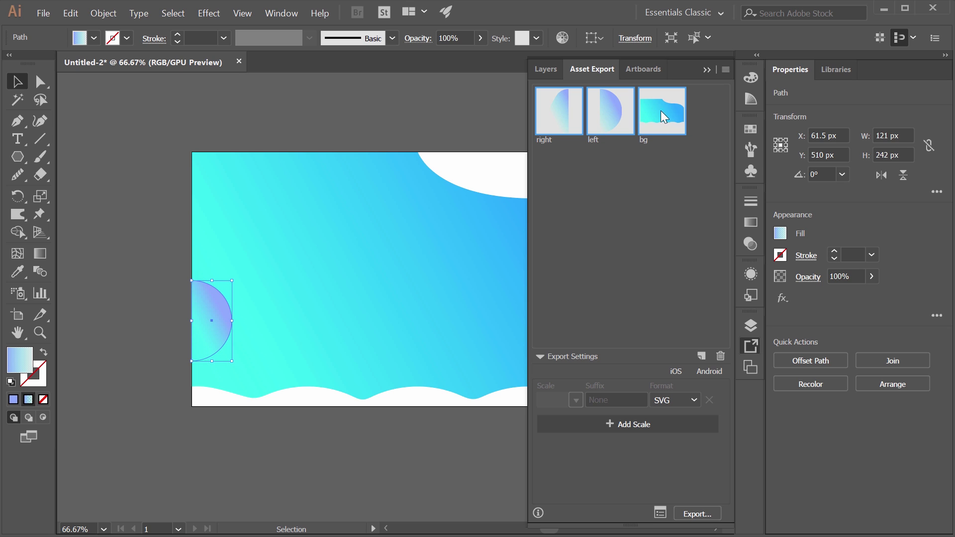
click(688, 400)
Export the three assets as SVG into the svg-bgs-web-design images folder
click(693, 515)
click(696, 513)
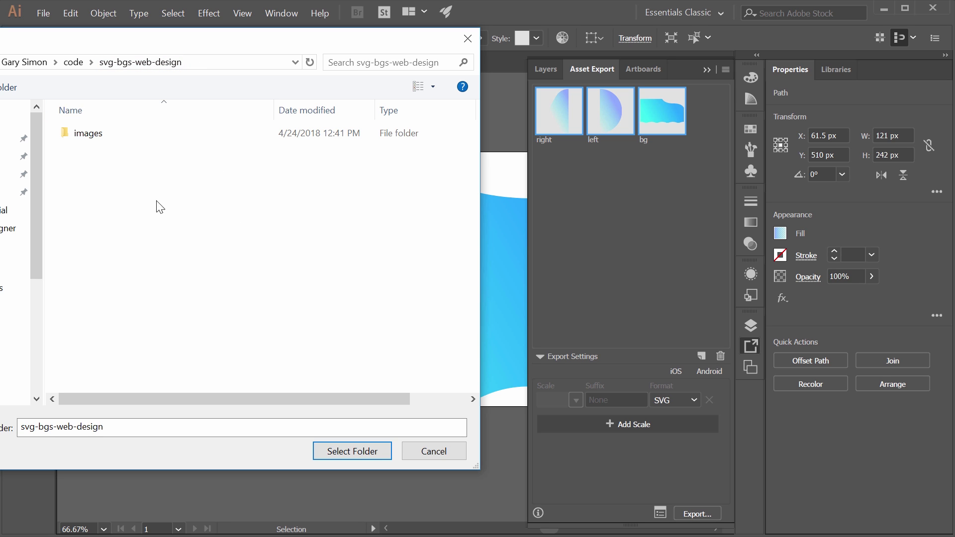
double_click(95, 136)
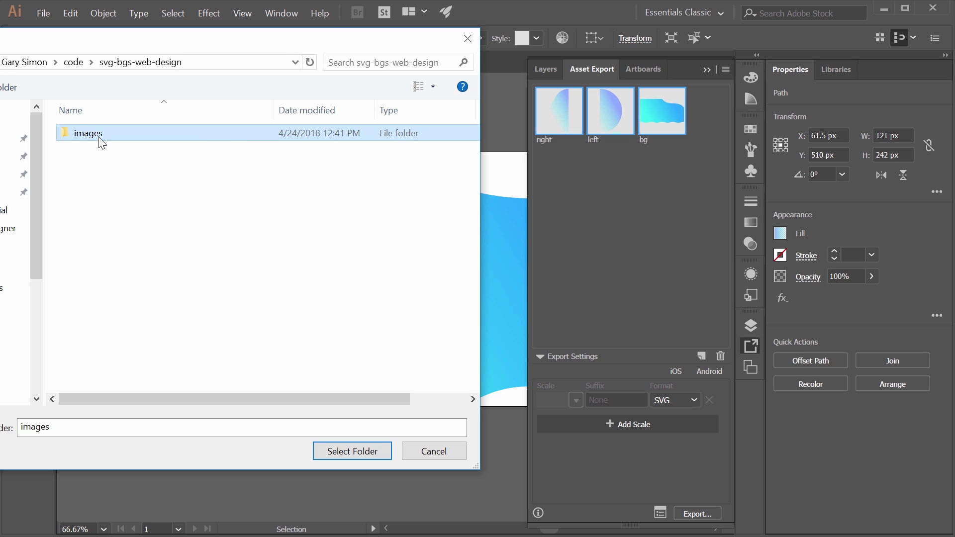
click(335, 450)
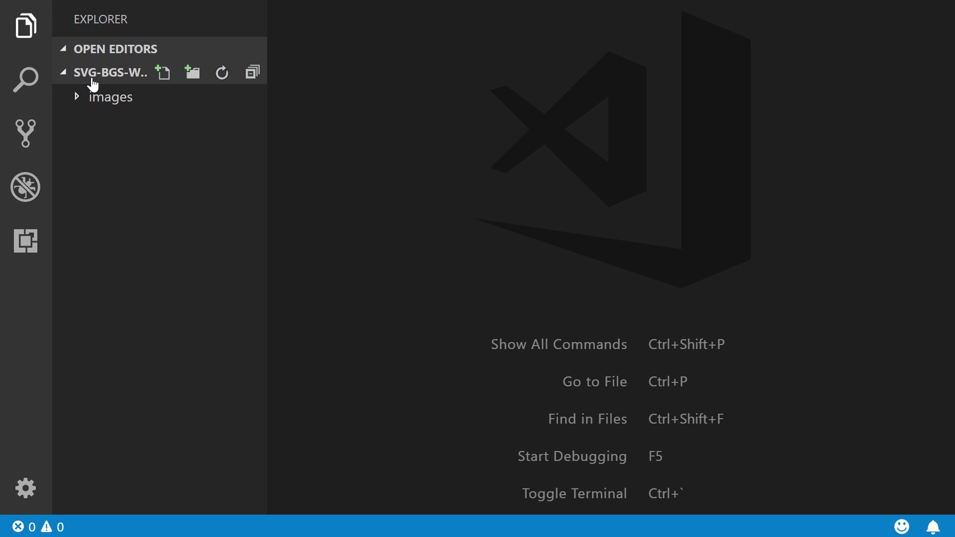
Add a new file named index.html to the svg-bgs-web-design project
click(161, 72)
text(index.html)
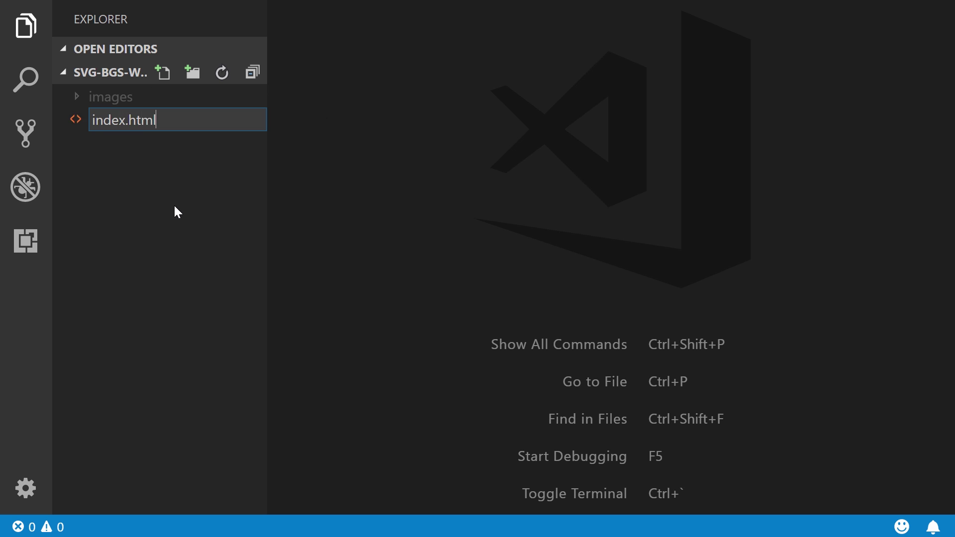
key(Return)
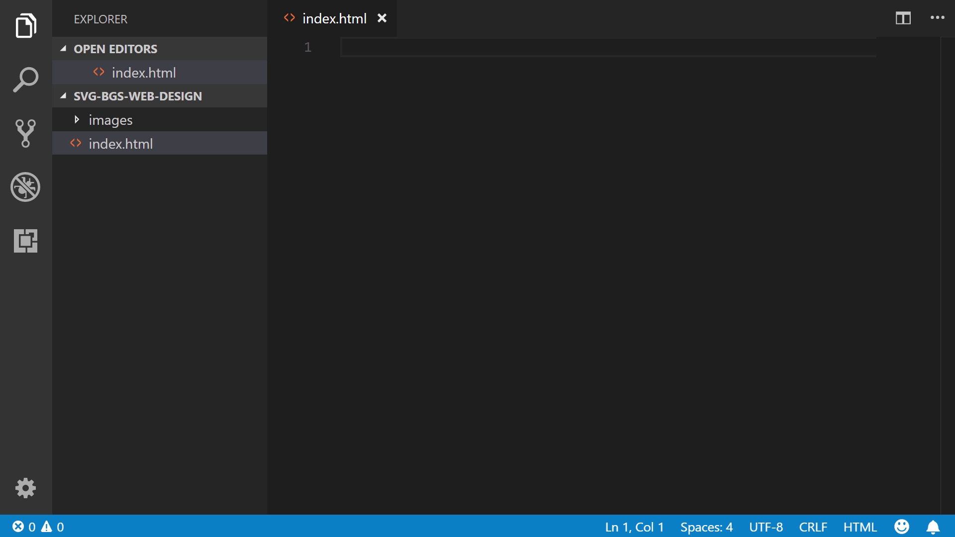
Expand the ! Emmet abbreviation into an HTML5 skeleton and hide the sidebar
text(!)
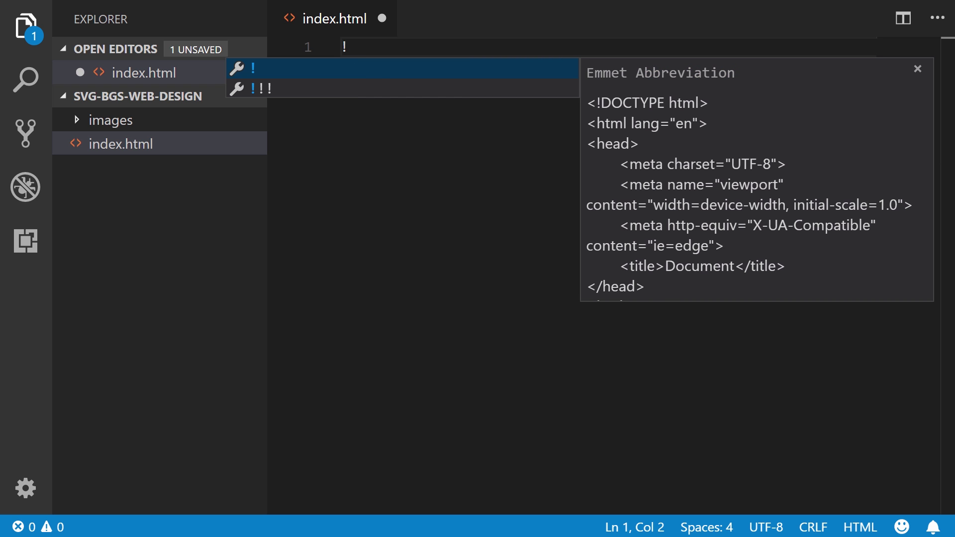
key(Tab)
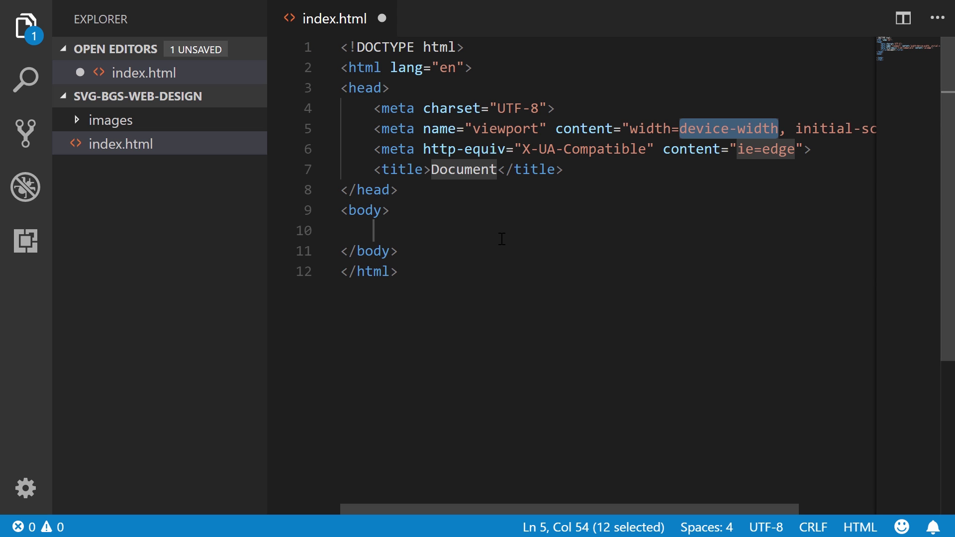
key(ctrl+b)
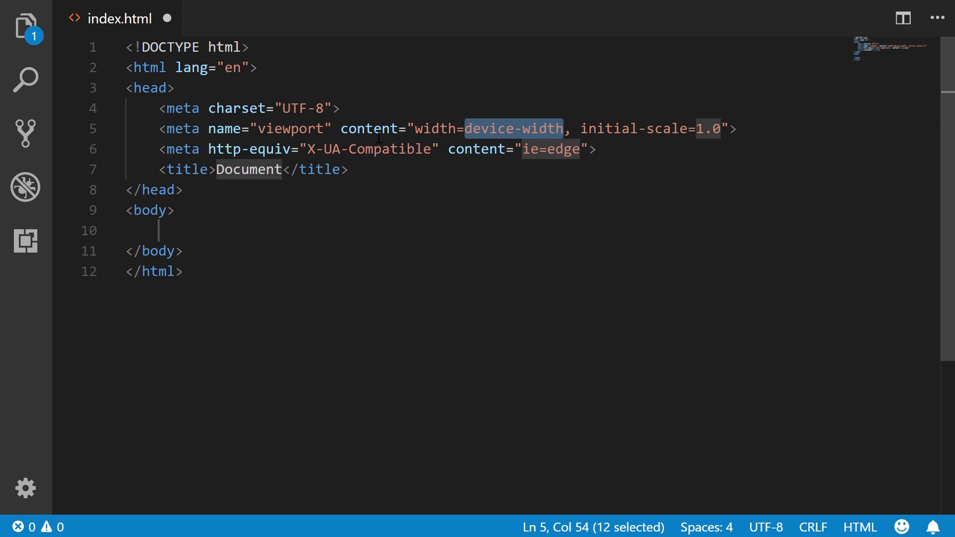
Change the page title to SVG BG's and add two blank lines after it
double_click(243, 170)
text(SVG )
text(BG's)
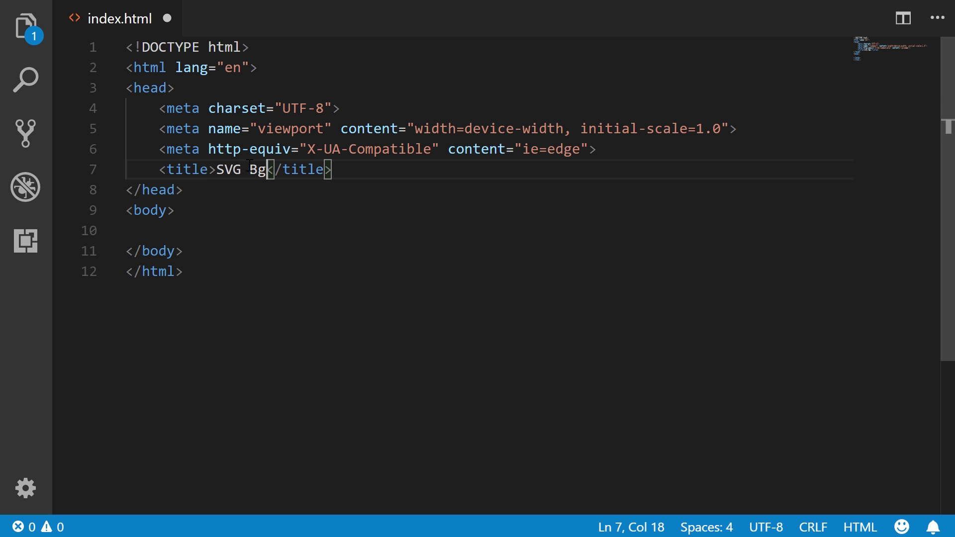
key(BackSpace)
key(BackSpace)
text('s)
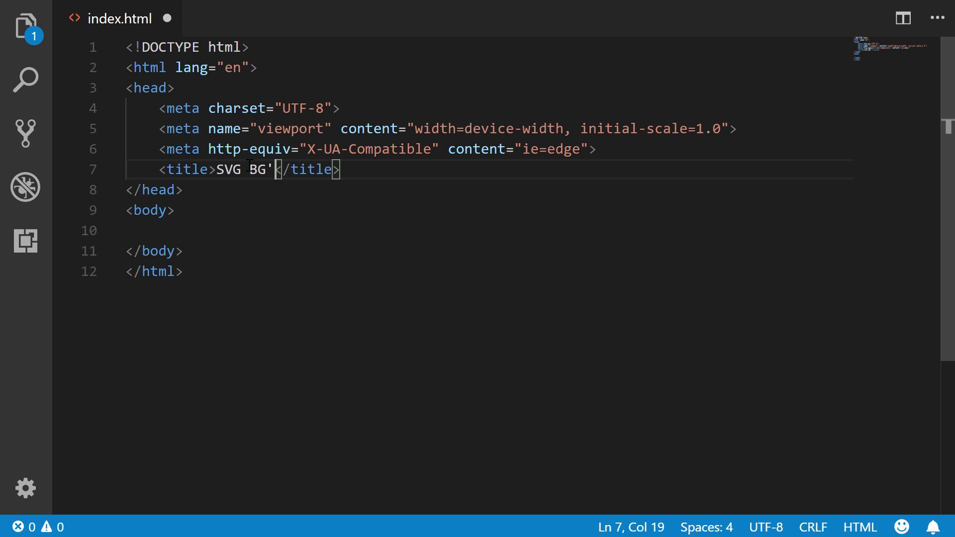
click(392, 180)
click(393, 176)
key(Return)
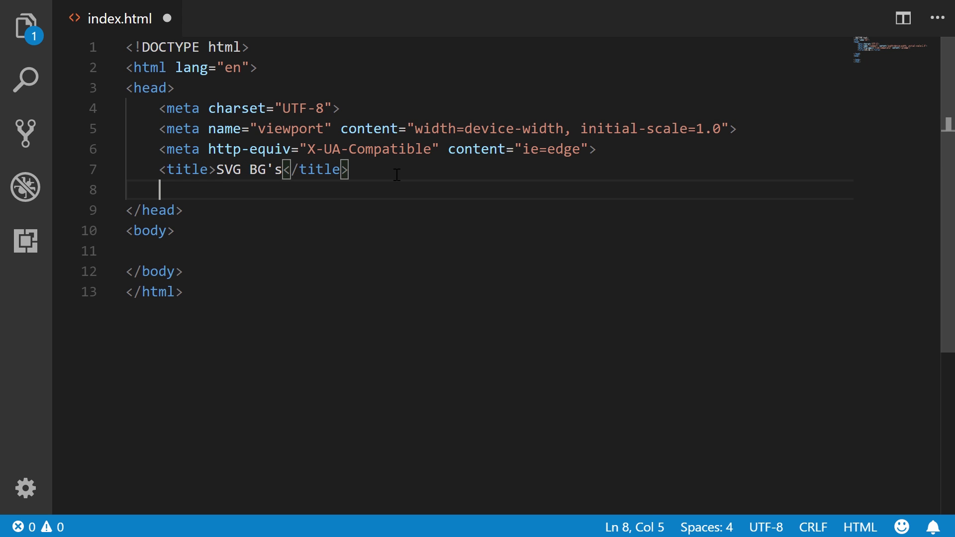
key(Return)
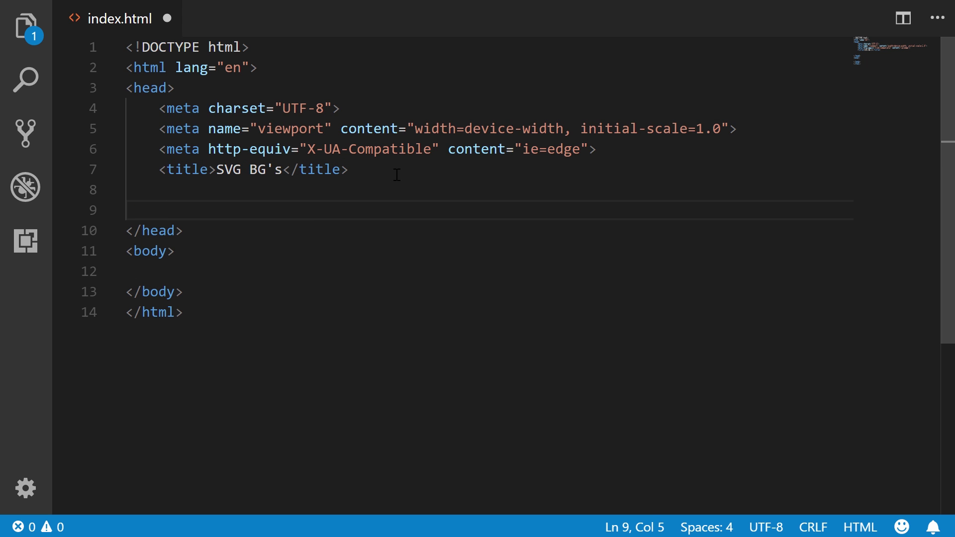
Add <link rel="stylesheet" href="/css/main.css"> to the page head
text(<)
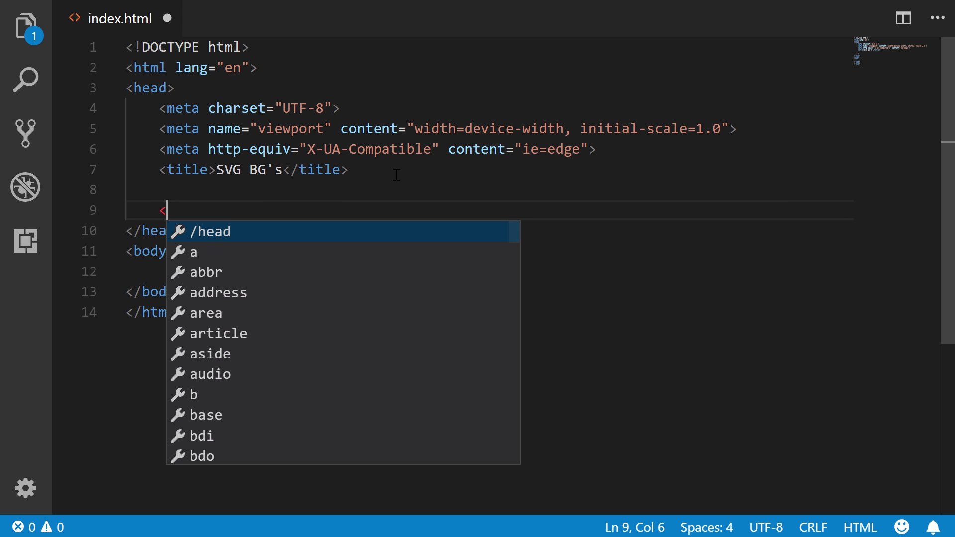
text(link rel=)
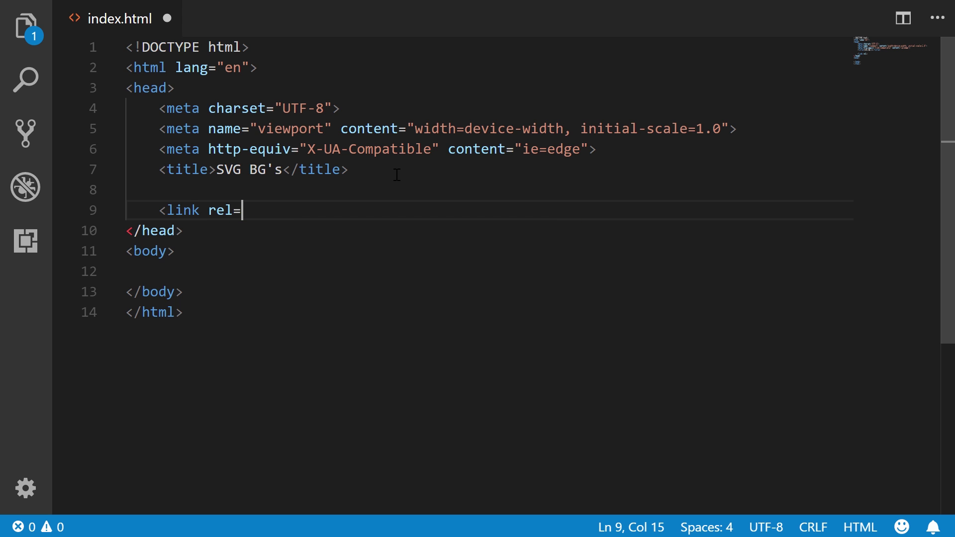
text("stylesheet" hr)
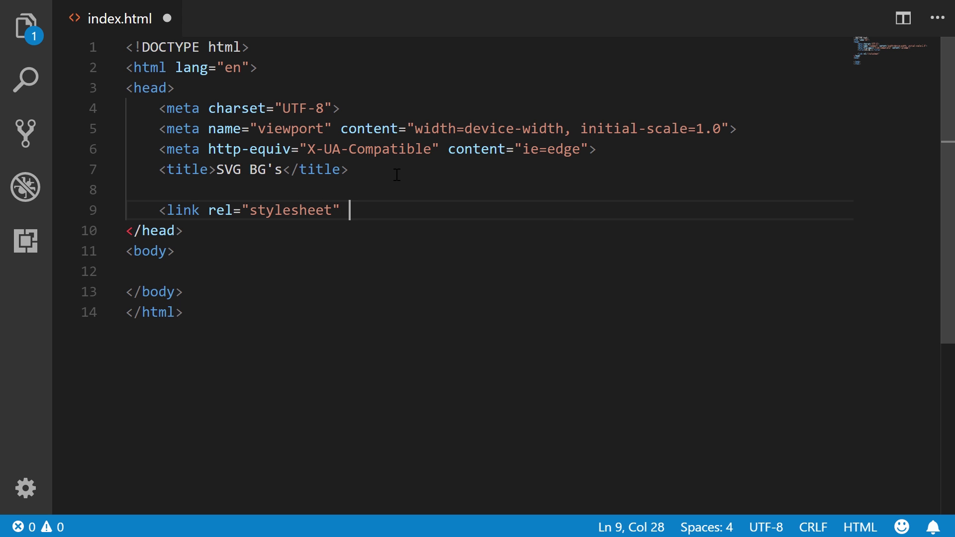
text(ef="/css/c)
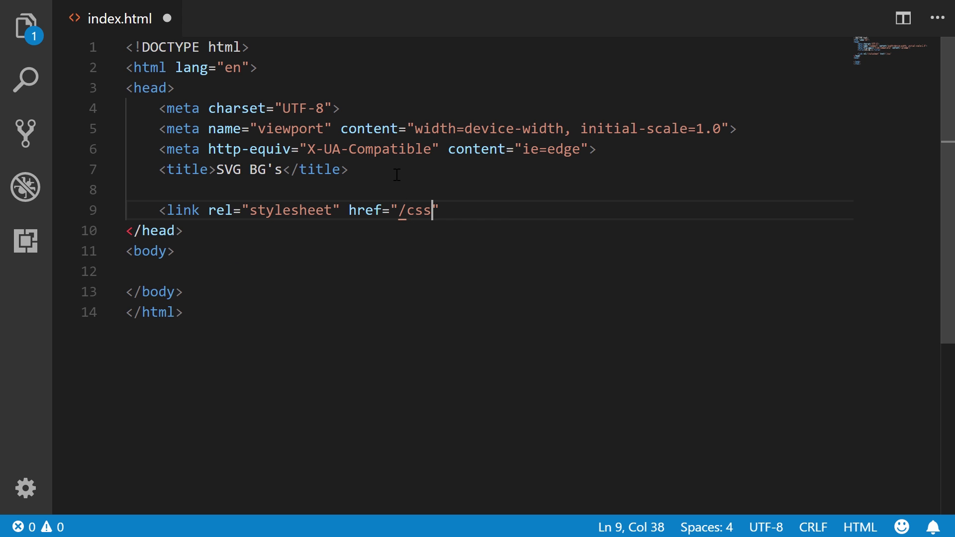
text(ssmain)
key(BackSpace)
key(BackSpace)
key(BackSpace)
key(BackSpace)
key(BackSpace)
key(BackSpace)
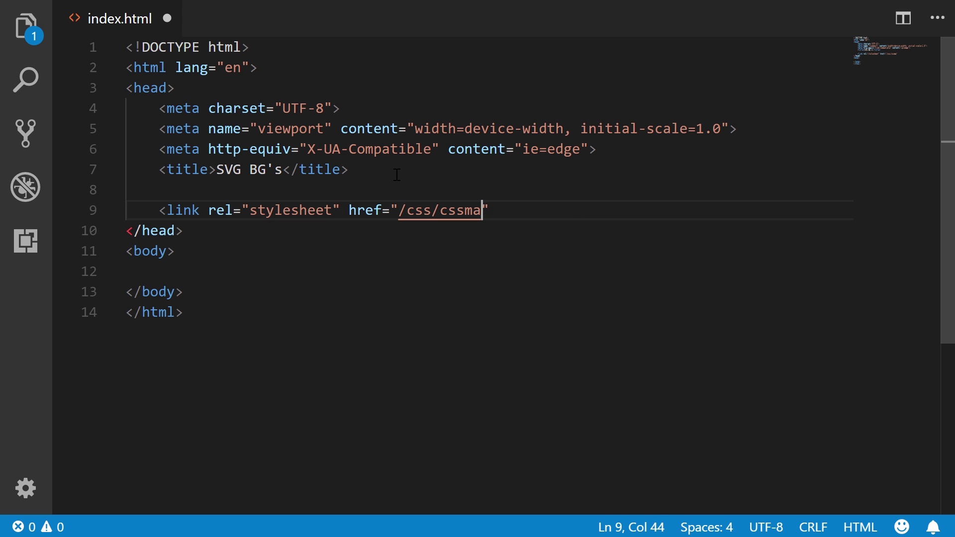
key(BackSpace)
text(main.css">)
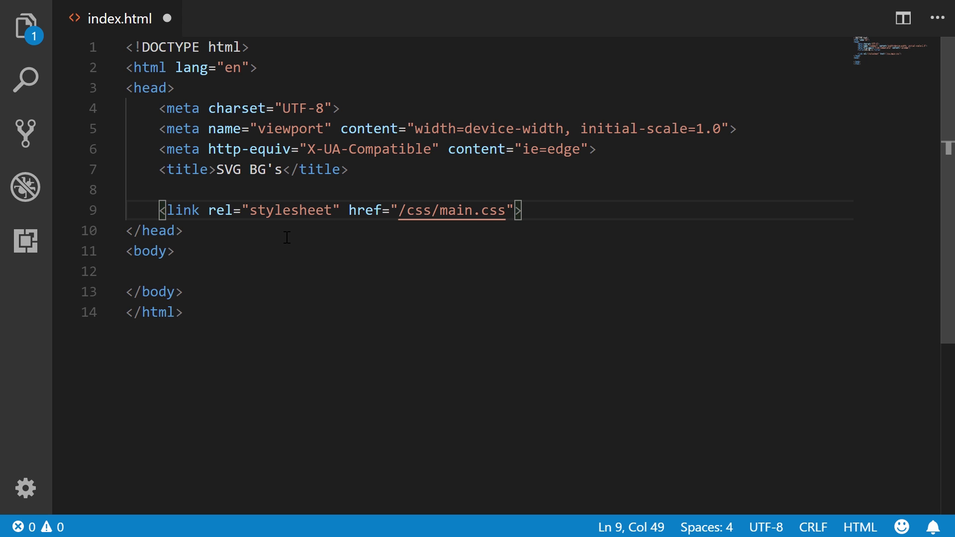
Open blank lines after the opening body tag and select the body element
click(255, 250)
key(Return)
key(Return)
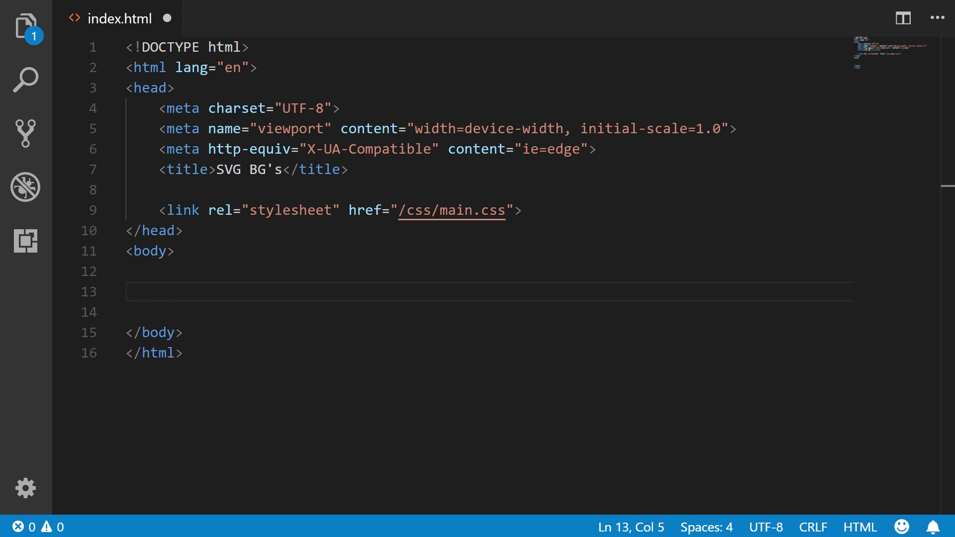
drag(184, 332, 118, 245)
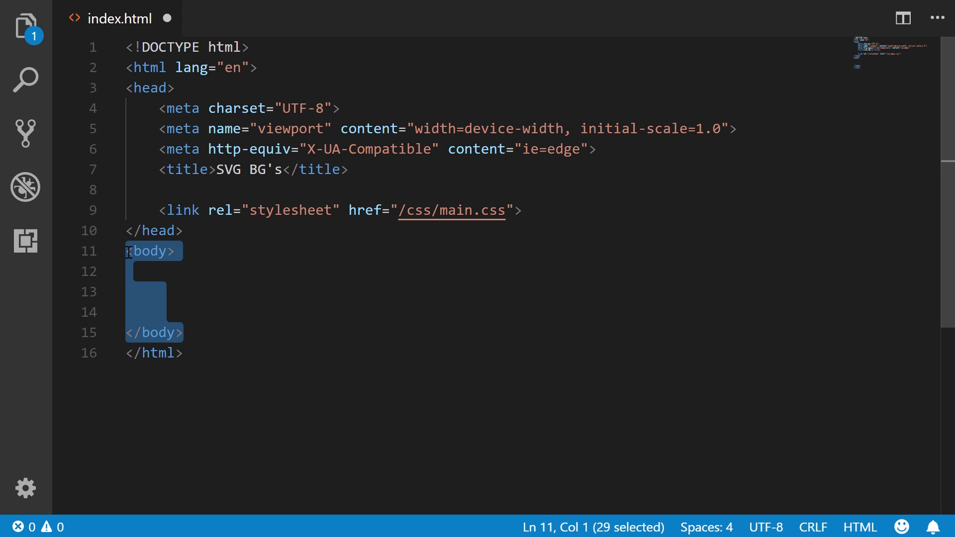
click(129, 253)
mouse_move(128, 251)
mouse_down()
mouse_move(219, 332)
mouse_move(207, 334)
mouse_move(123, 253)
mouse_up()
click(211, 273)
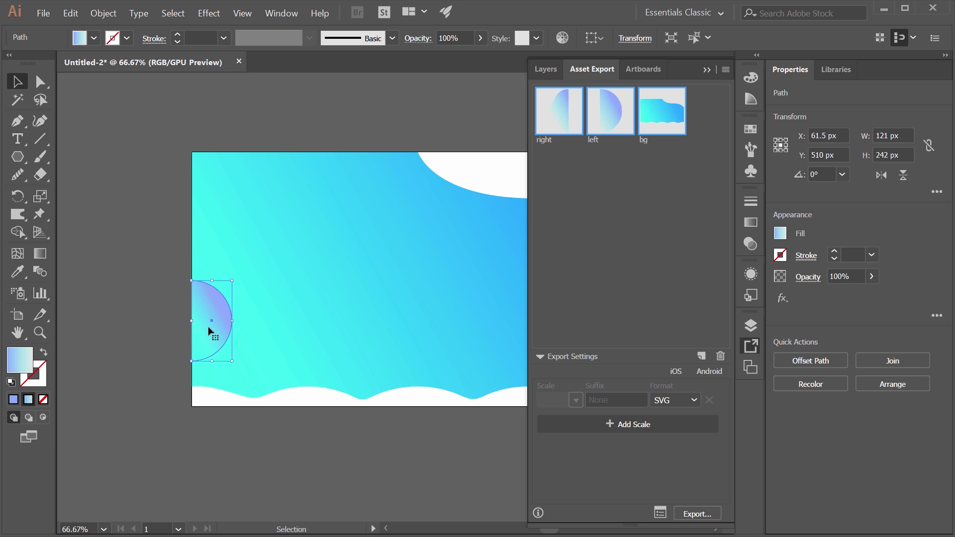
drag(209, 331, 74, 360)
click(497, 260)
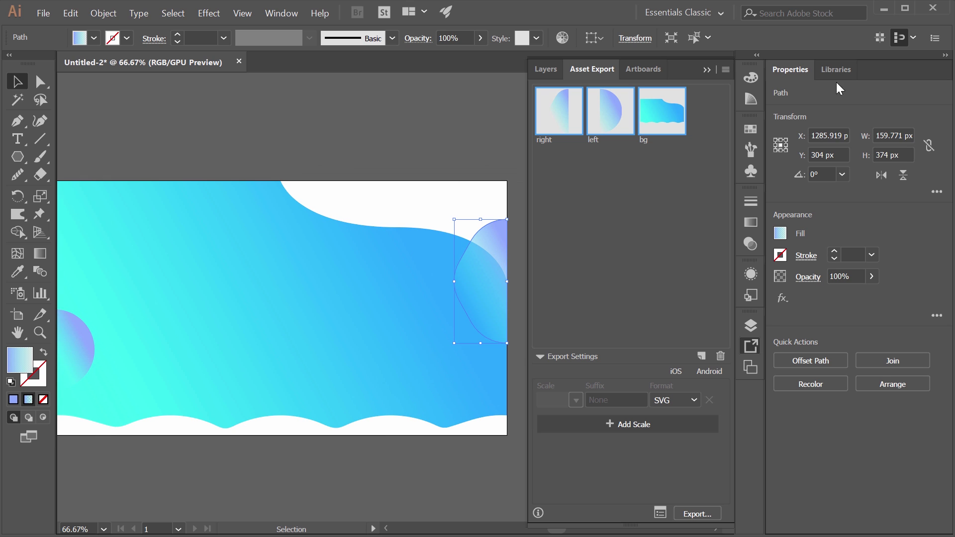
Add an img tag for /images/left.svg with id left inside the body
click(884, 8)
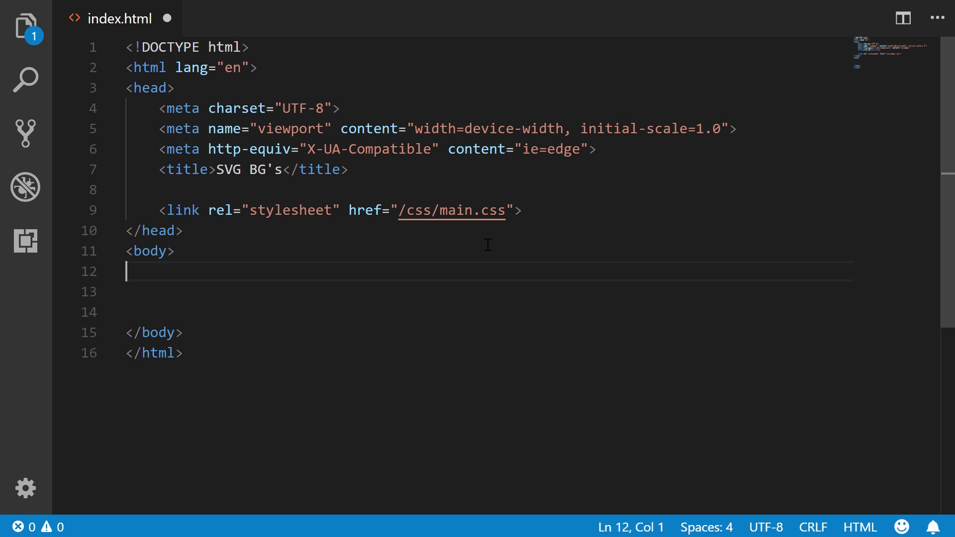
click(235, 290)
text(<img)
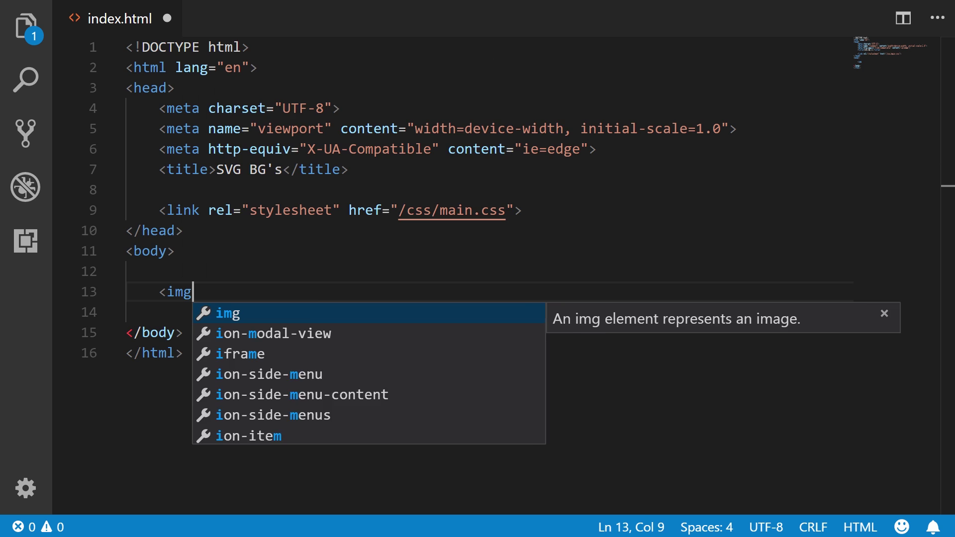
text( src="/images)
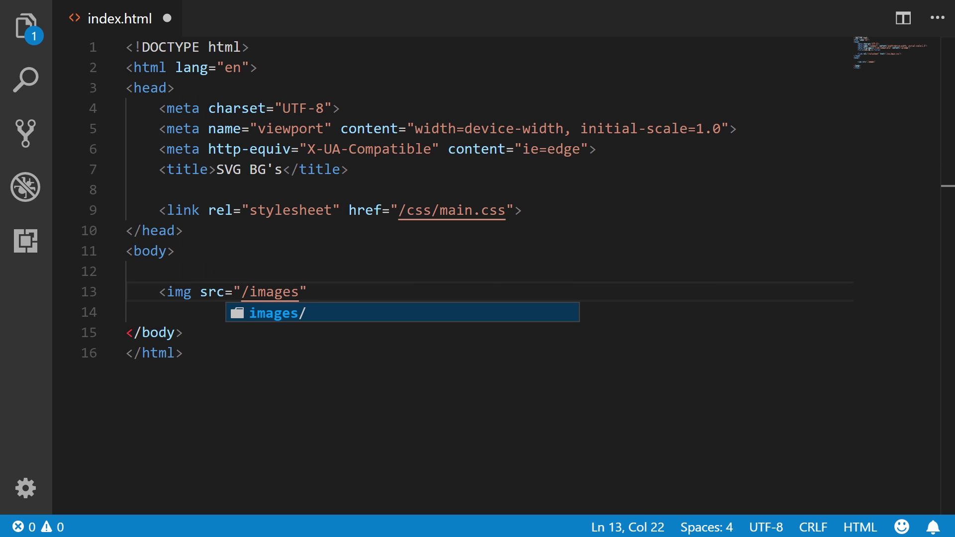
text(/left.svg")
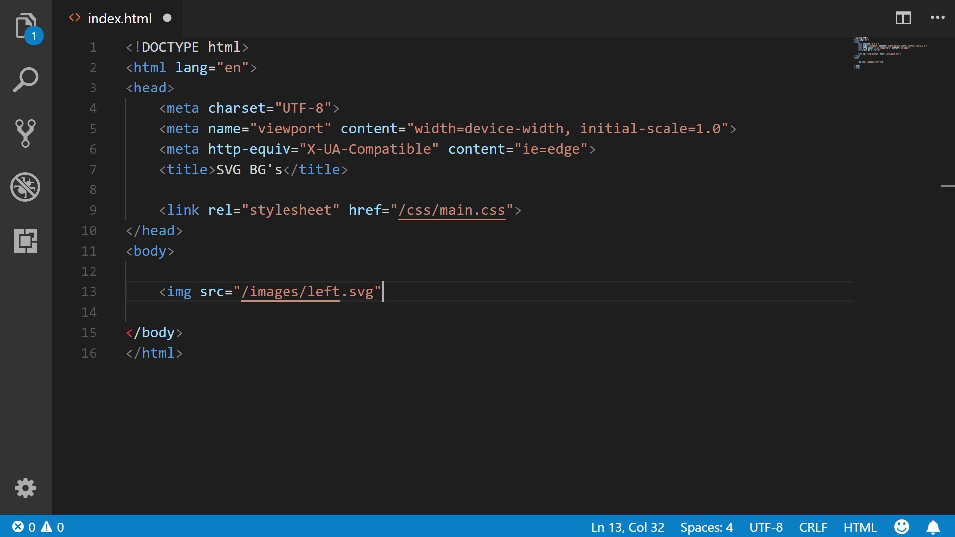
text( id=")
key(Escape)
text(left">)
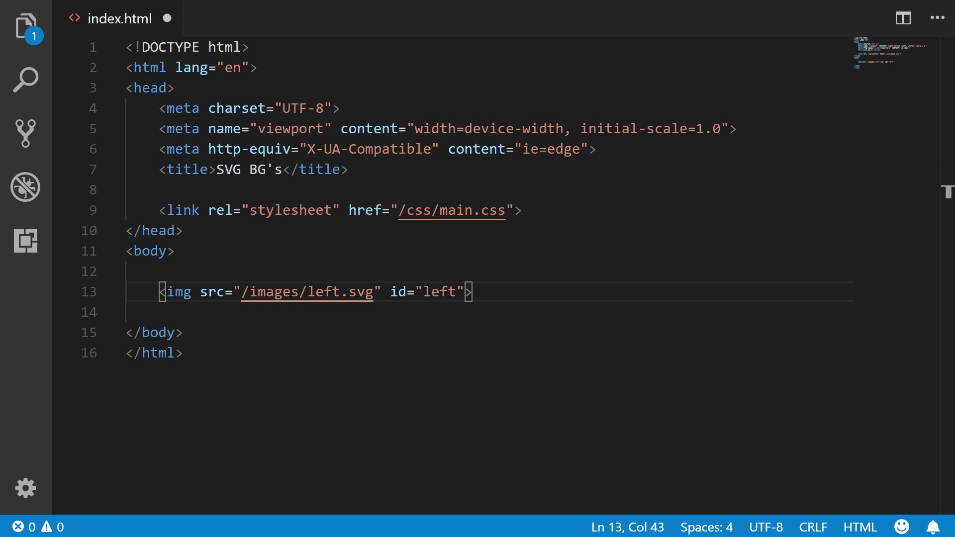
Duplicate the image line and change it to right.svg with id right
key(shift+alt+Down)
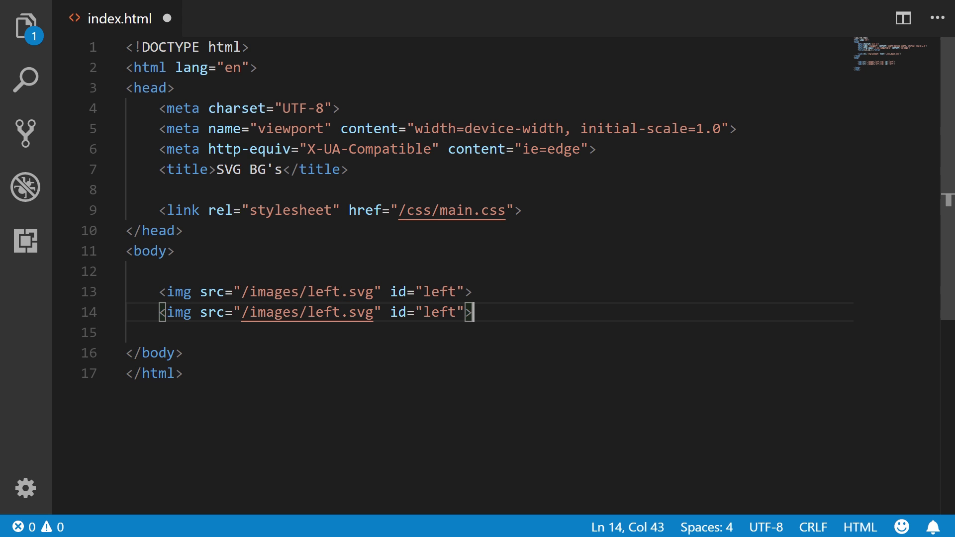
click(322, 312)
double_click(322, 311)
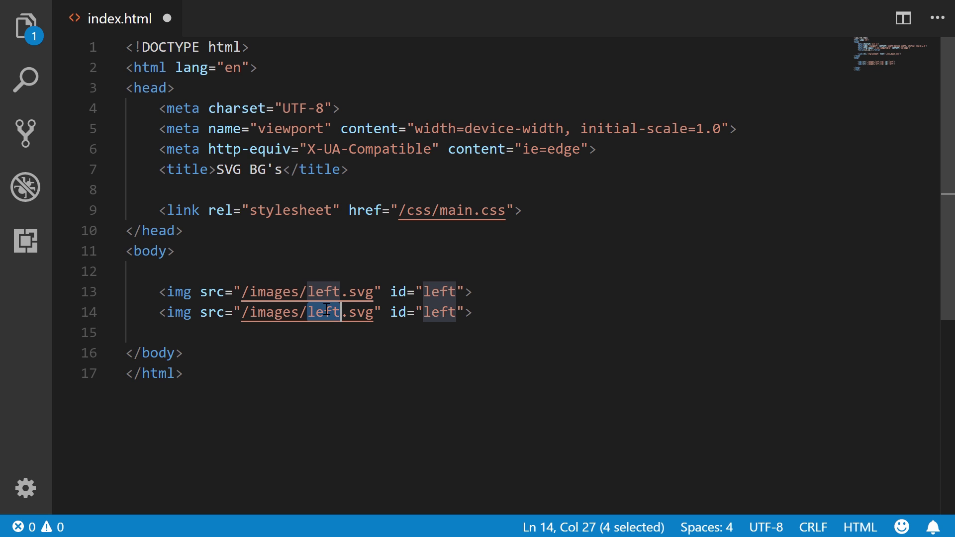
text(right)
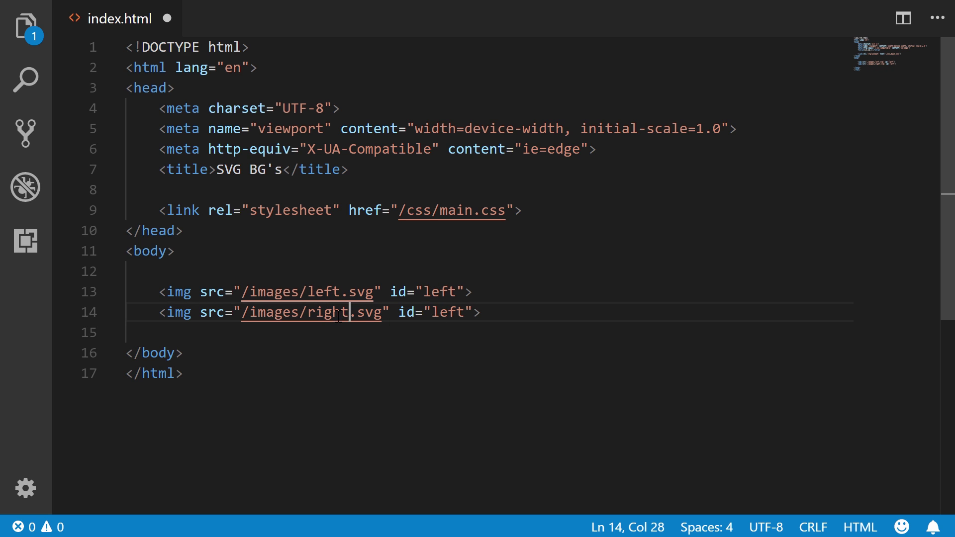
key(ctrl+d)
click(448, 312)
double_click(448, 312)
text(right)
click(558, 308)
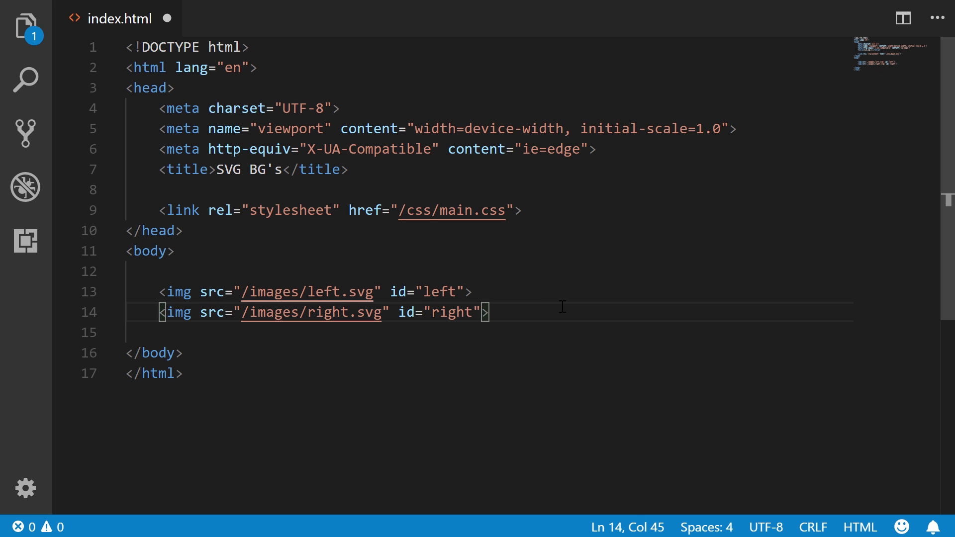
key(Return)
key(Return)
Add a nav element containing an awesomecompany logo link with id logo
text(<)
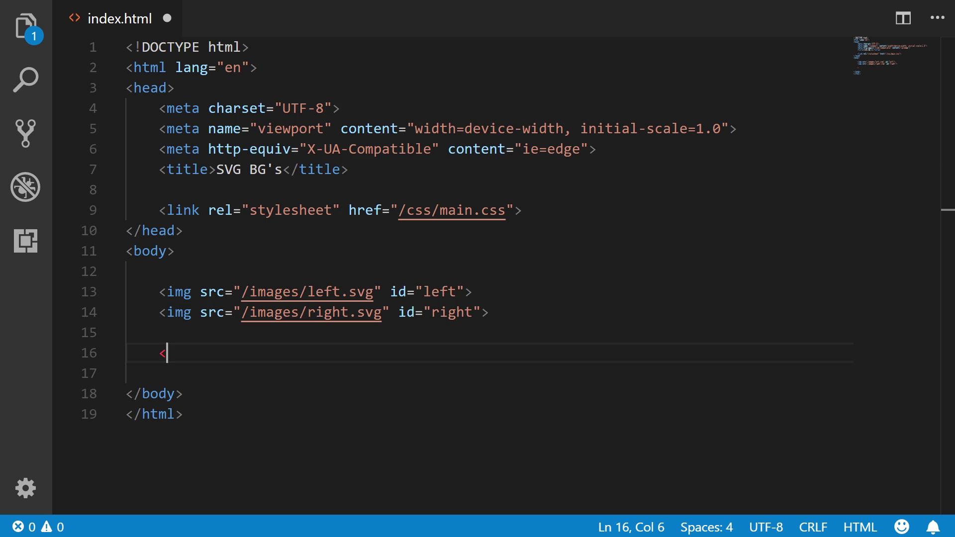
text(nav>)
key(Return)
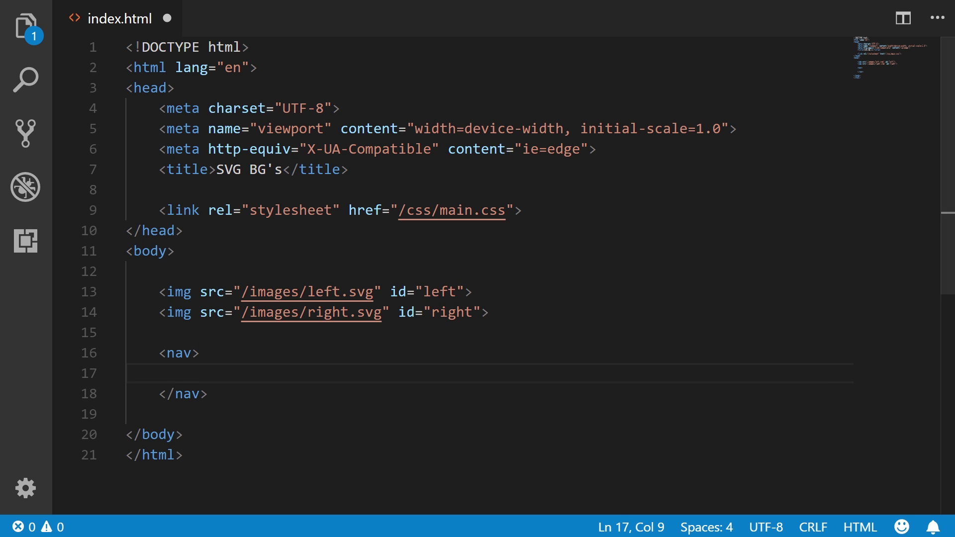
text(<a href=)
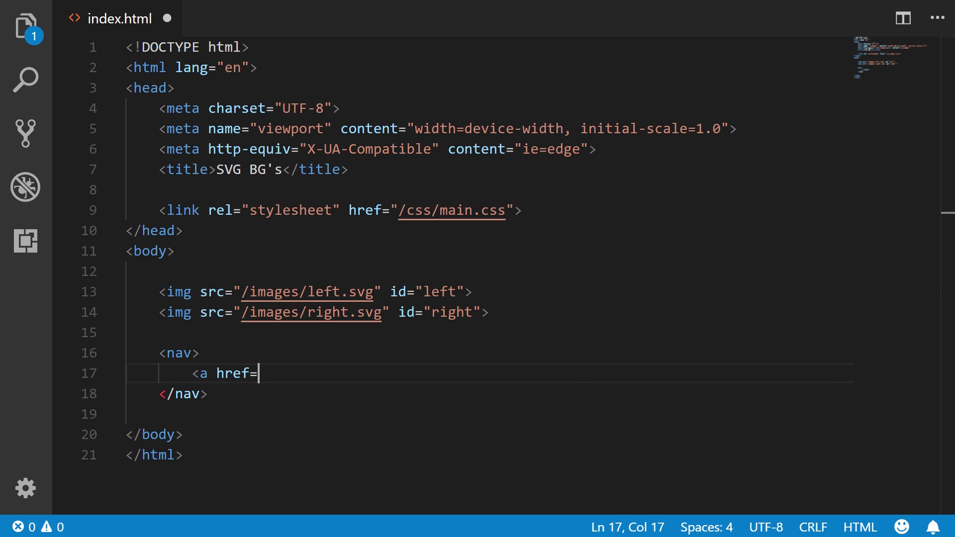
text("#" id)
key(Return)
text(logo">awe)
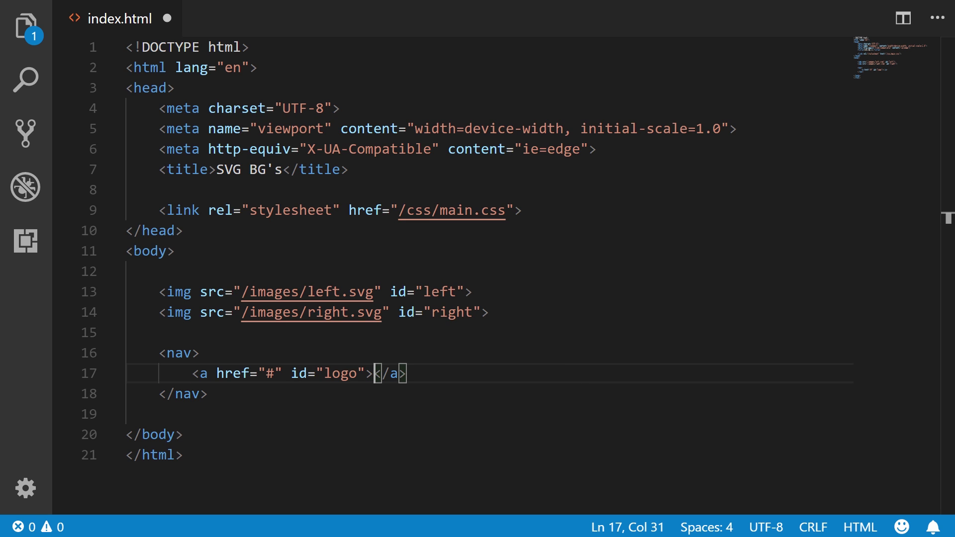
text(somecompany)
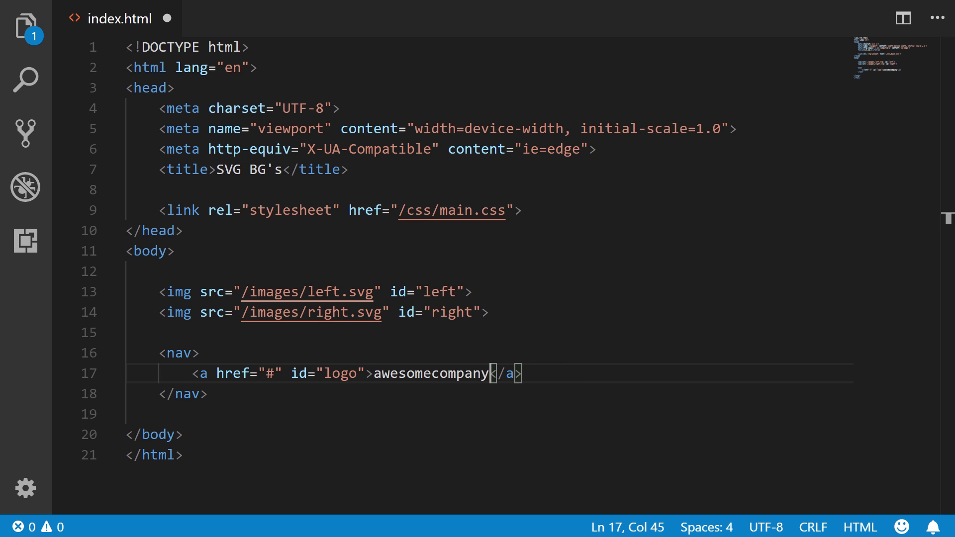
click(545, 373)
key(Return)
key(Return)
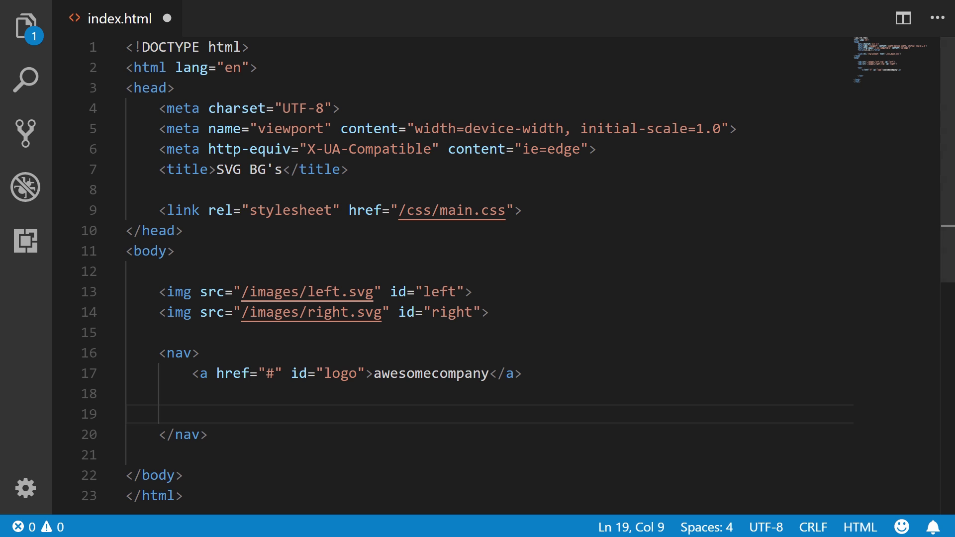
Add a ul of three list links: about us, services and contact
text(ul)
key(Tab)
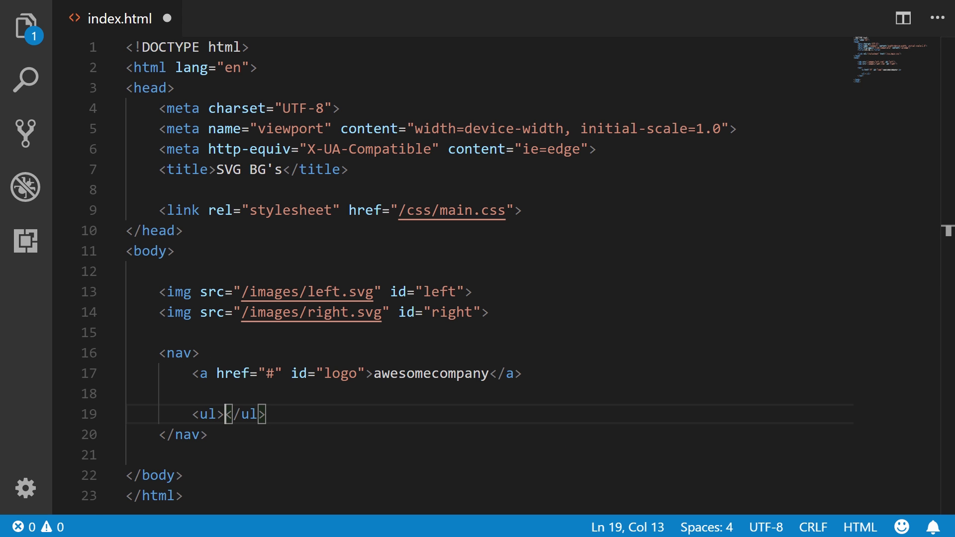
key(Return)
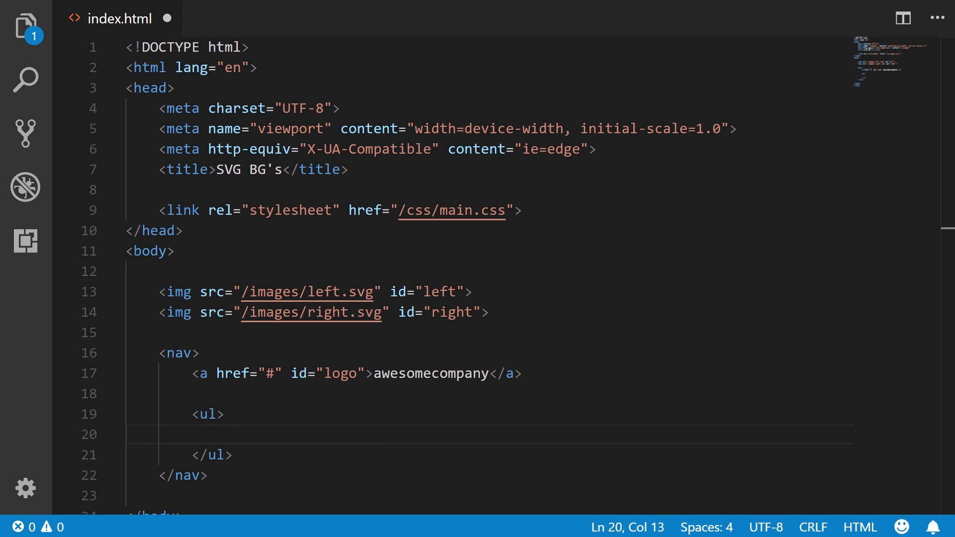
text(<li><)
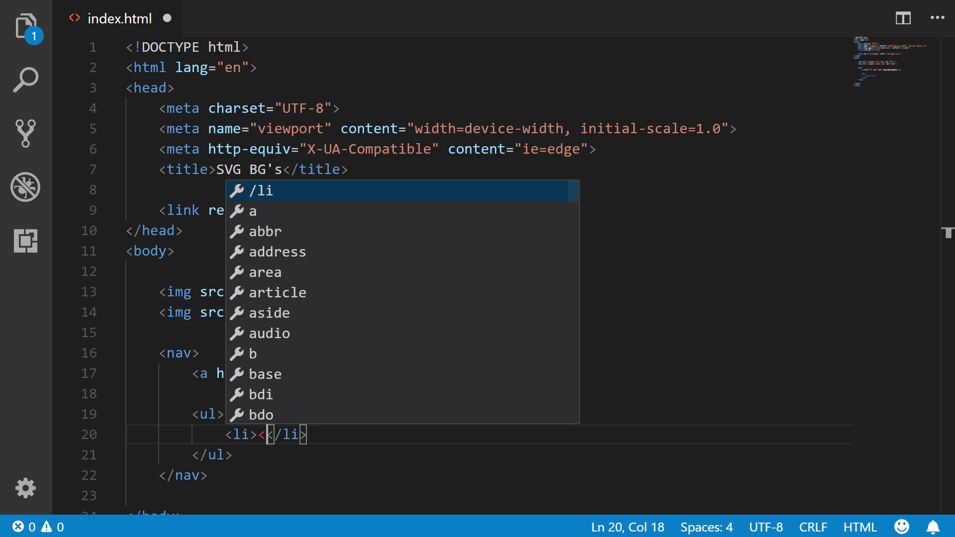
text(a href="#">)
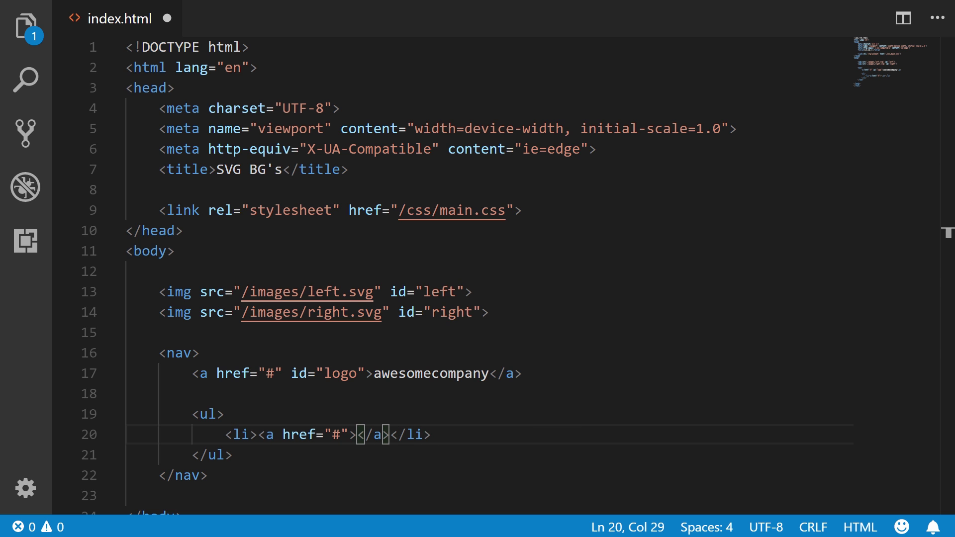
text(about us)
key(Escape)
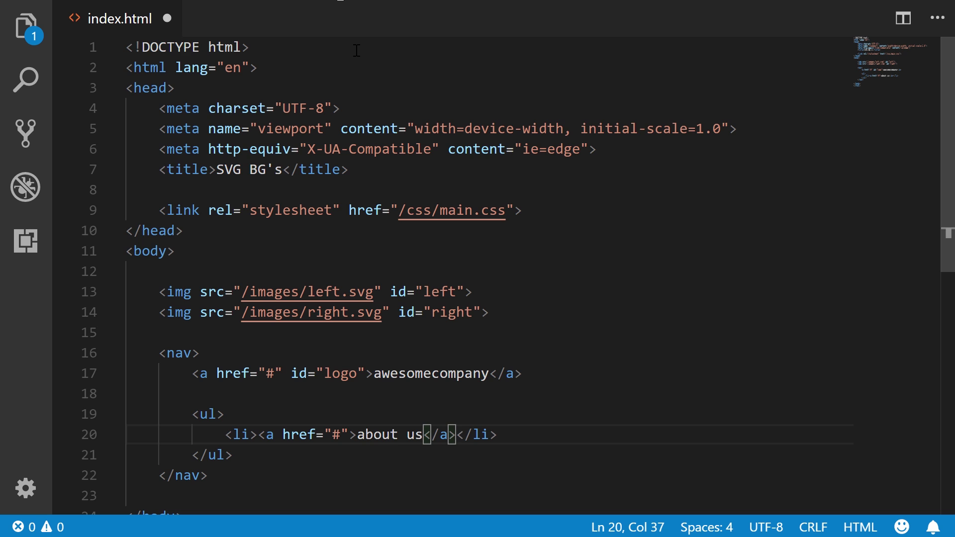
key(shift+alt+Down)
key(shift+alt+Down)
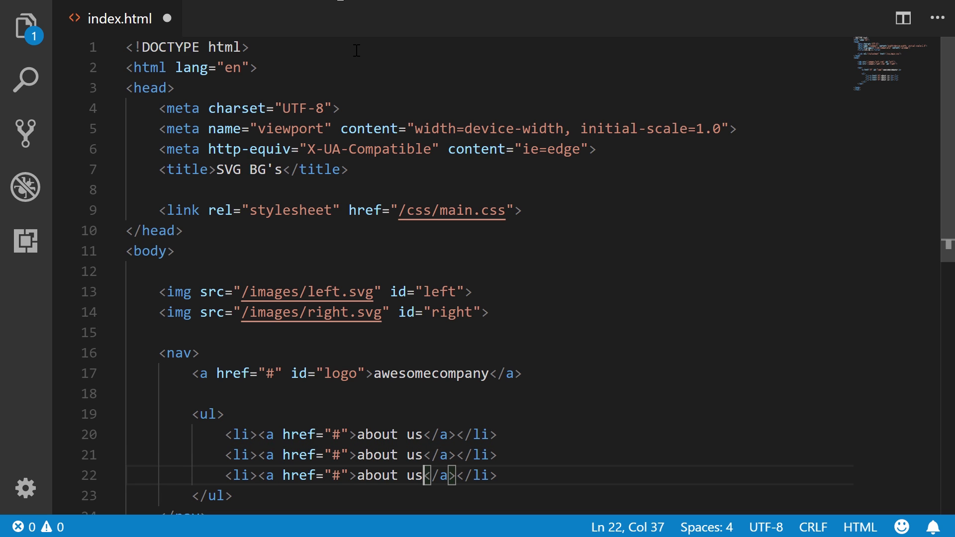
drag(422, 453, 357, 455)
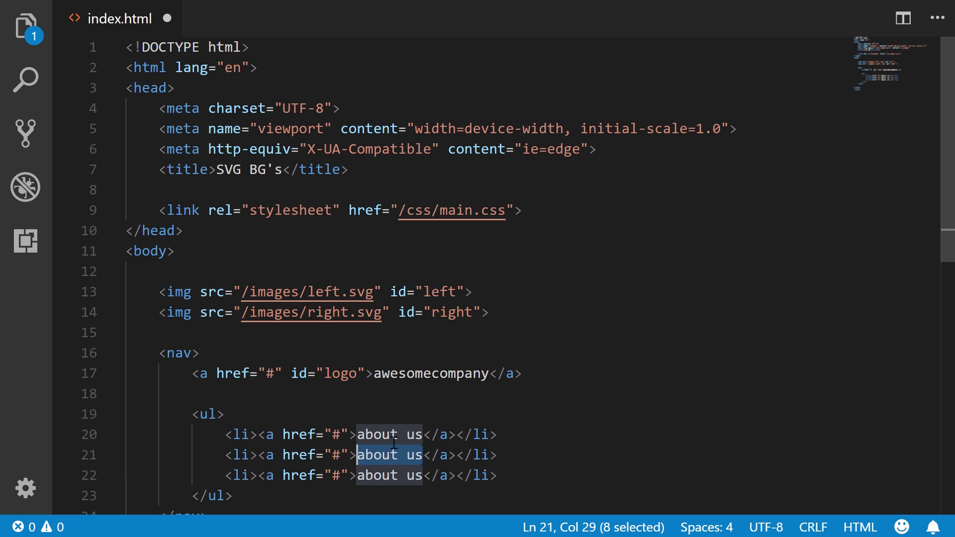
text(services)
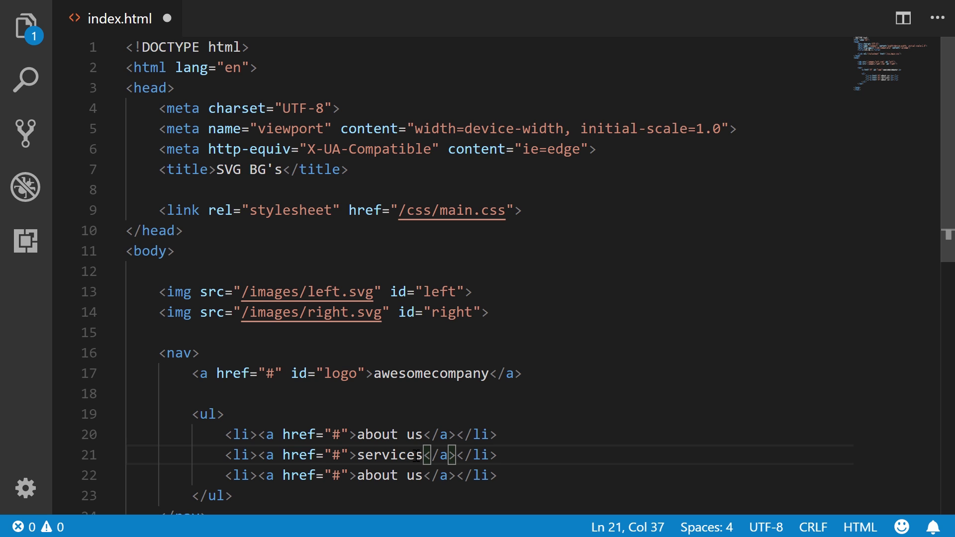
drag(422, 476, 357, 477)
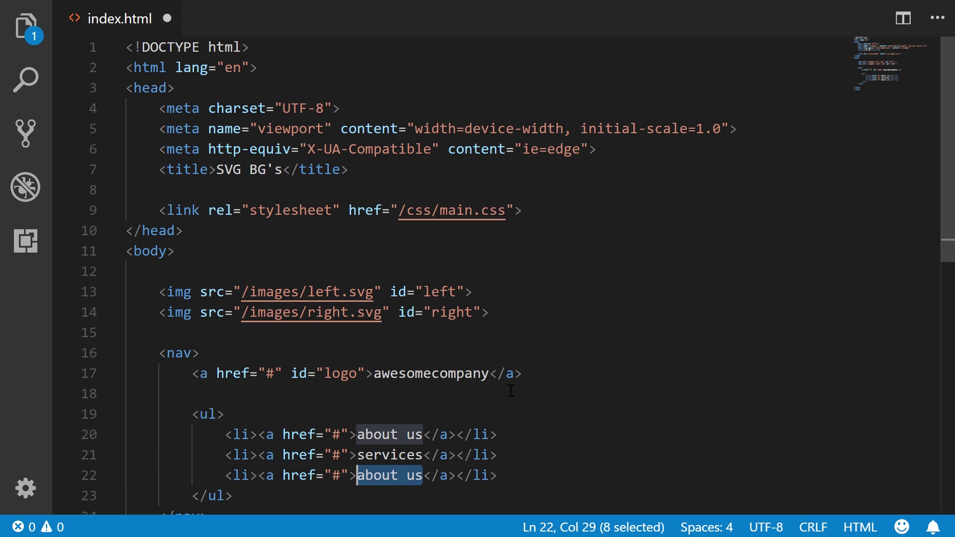
text(contact)
scroll(585, 338, down, 3)
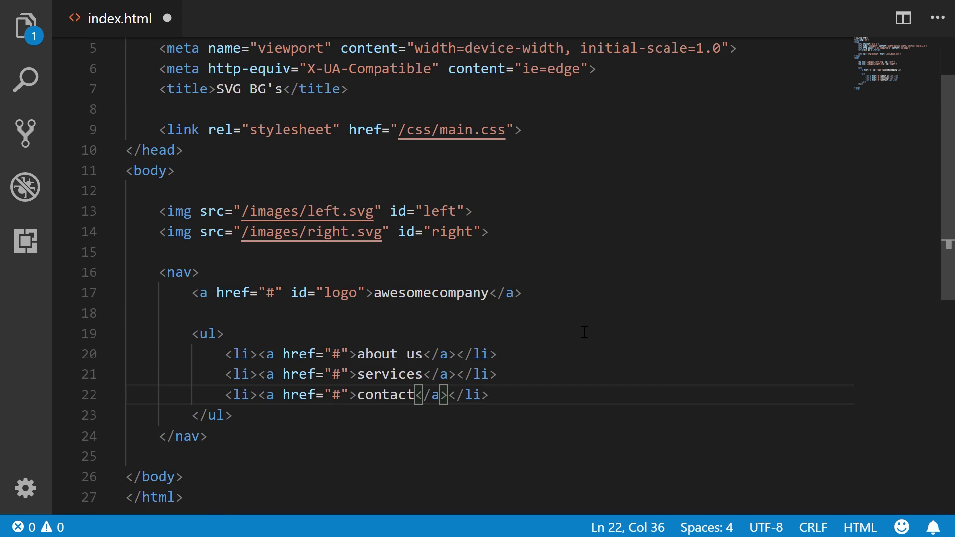
click(261, 330)
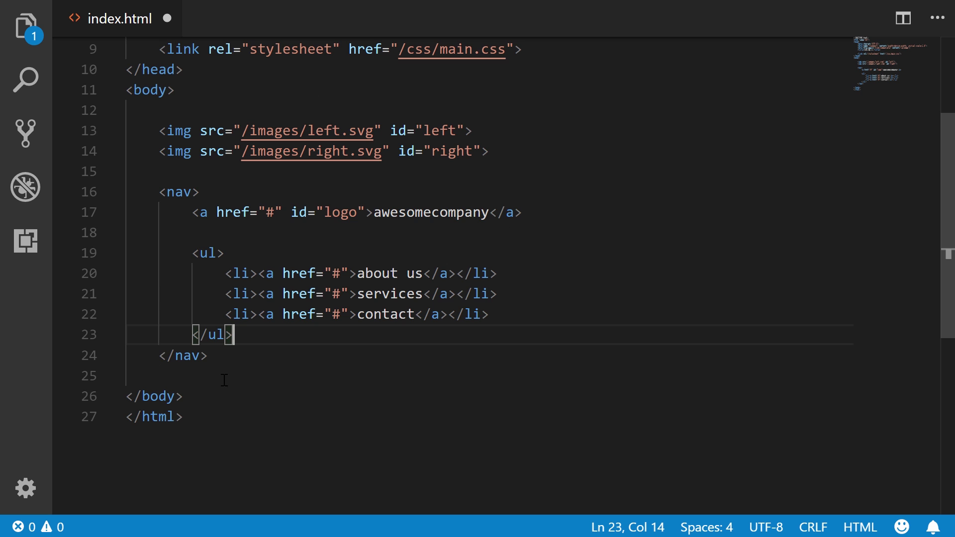
Below the nav, add a container div holding the h1 'My snazzy headline'
click(226, 362)
key(Return)
key(Return)
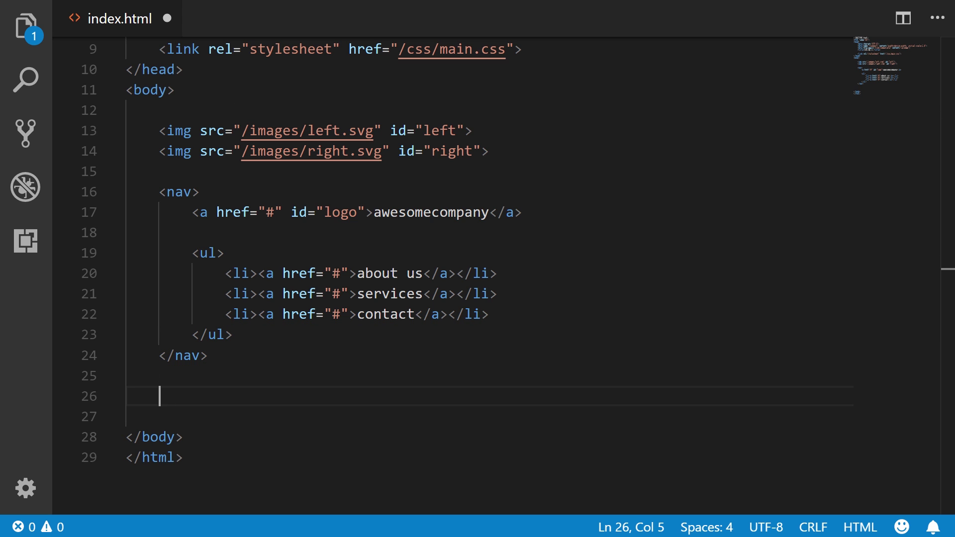
text(<div class="co)
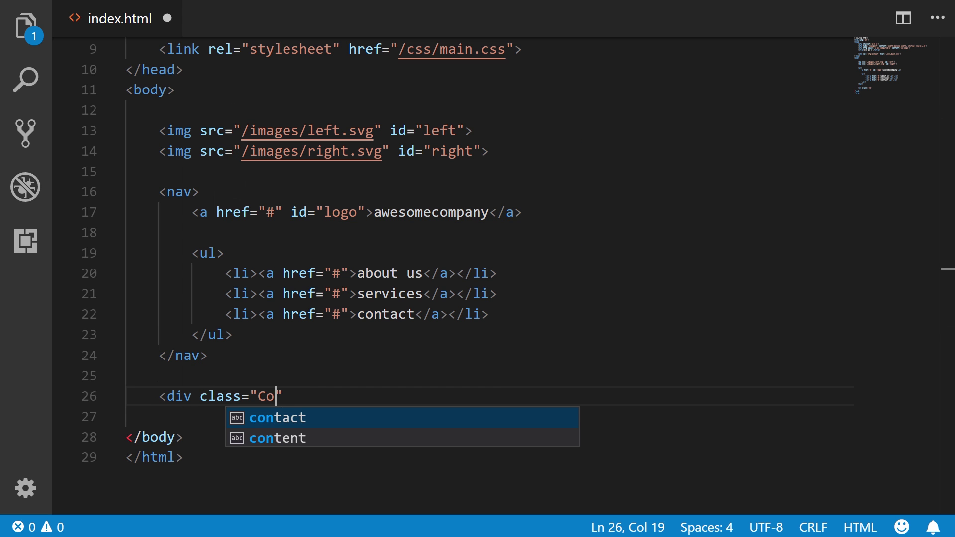
key(BackSpace)
text(ontainer">)
key(Return)
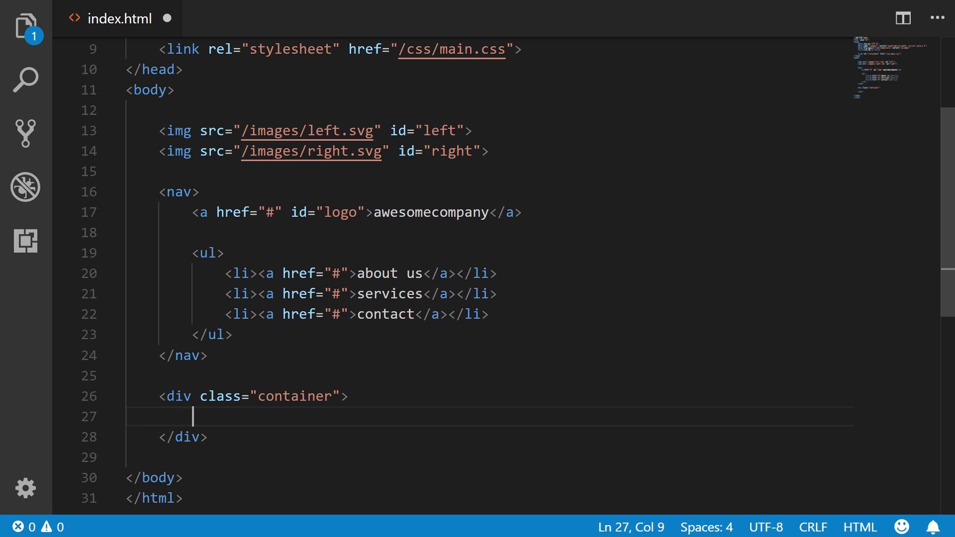
text(<h1>)
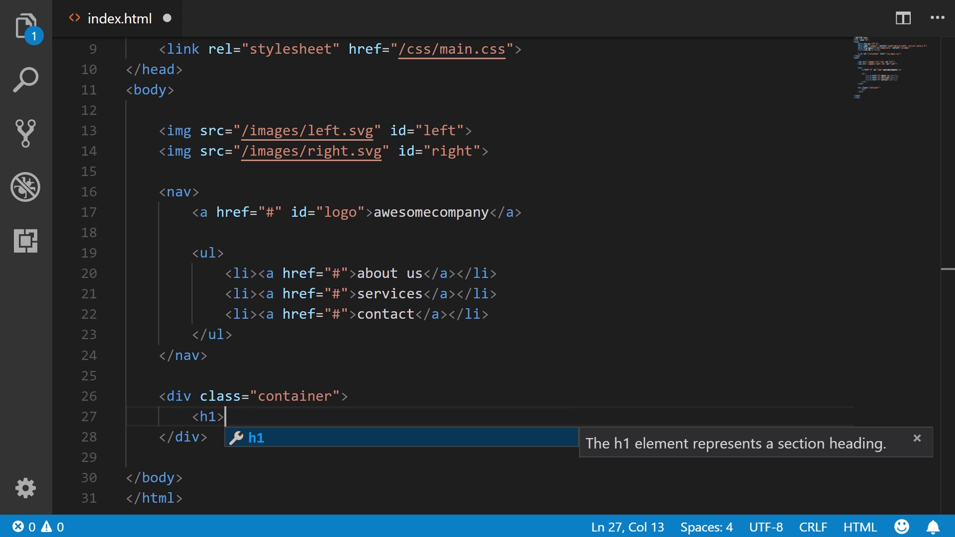
text(My snazzy headline</h1>)
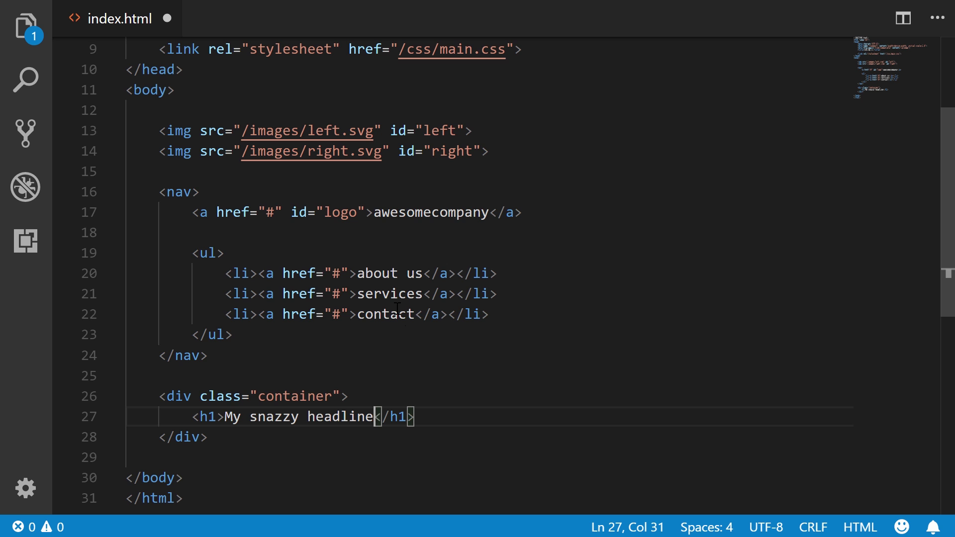
Add an Emmet lorem paragraph, trim it shorter, and save index.html
click(447, 413)
key(Return)
text(<p>)
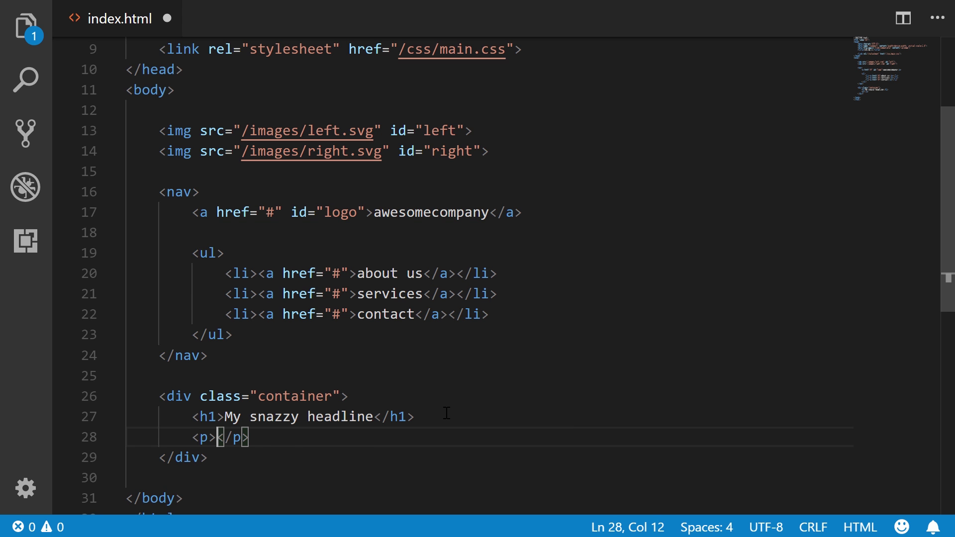
text(lorem)
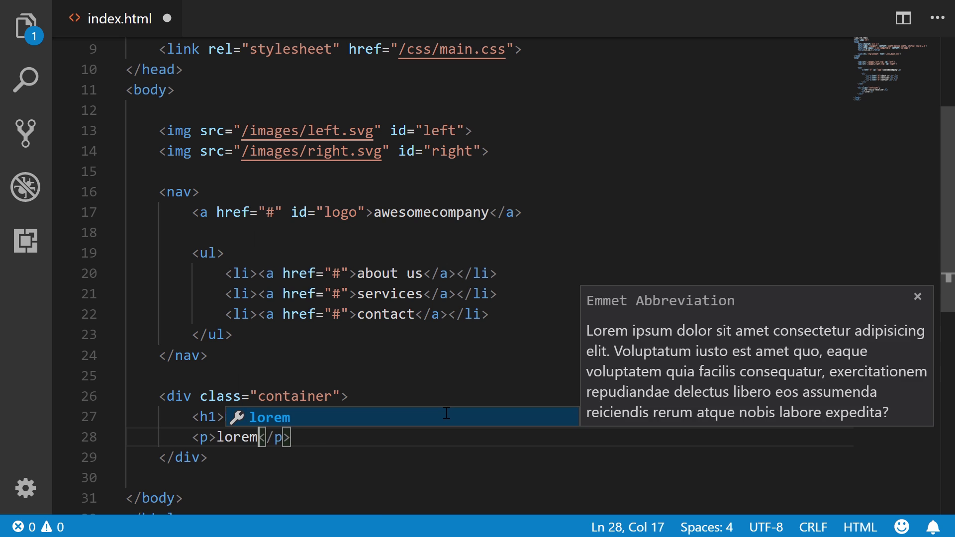
key(Tab)
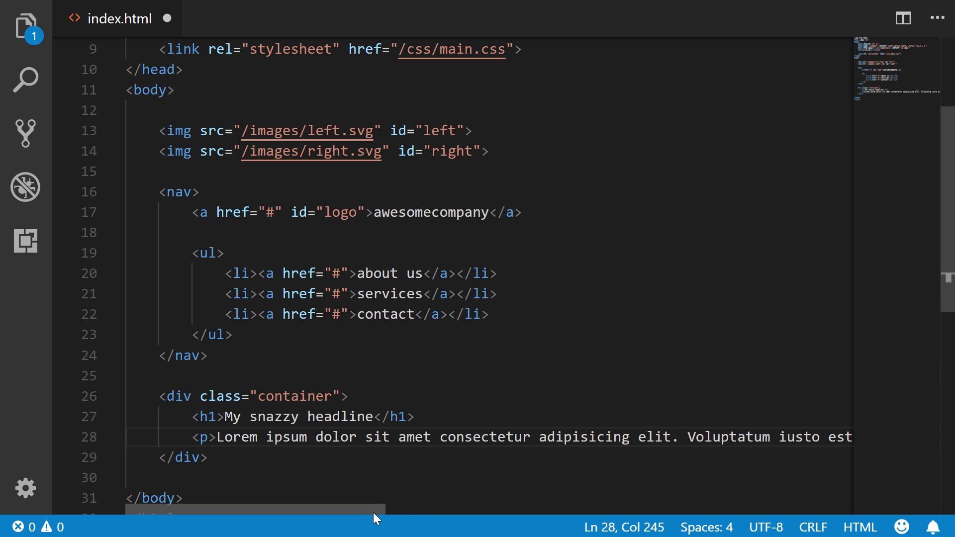
drag(373, 510, 771, 522)
drag(465, 437, 799, 437)
key(BackSpace)
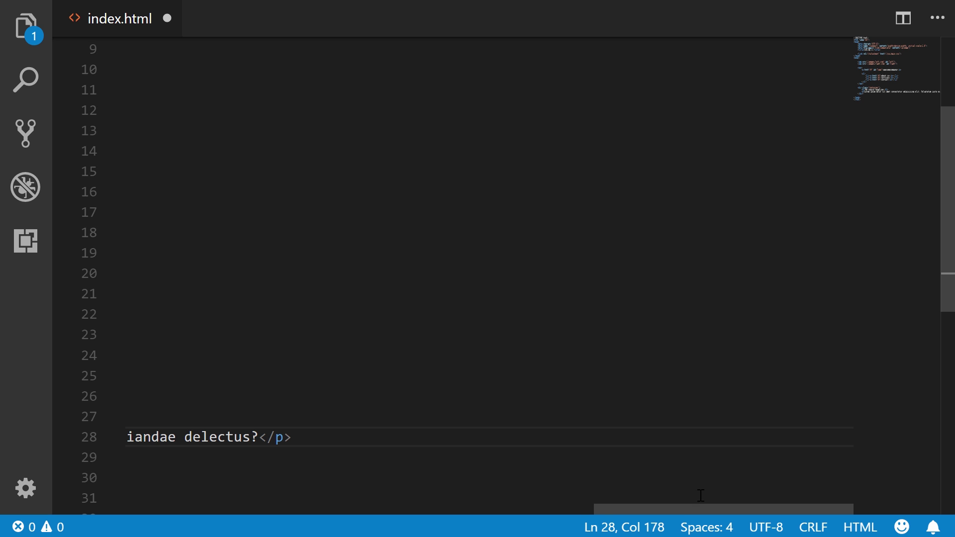
scroll(546, 511, left, 1)
click(193, 334)
key(ctrl+s)
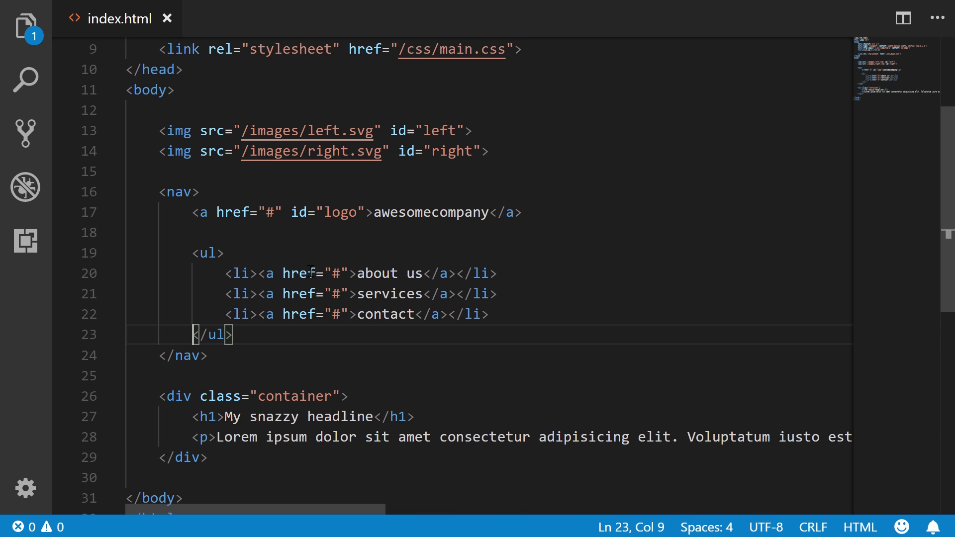
scroll(338, 294, down, 4)
scroll(339, 300, up, 7)
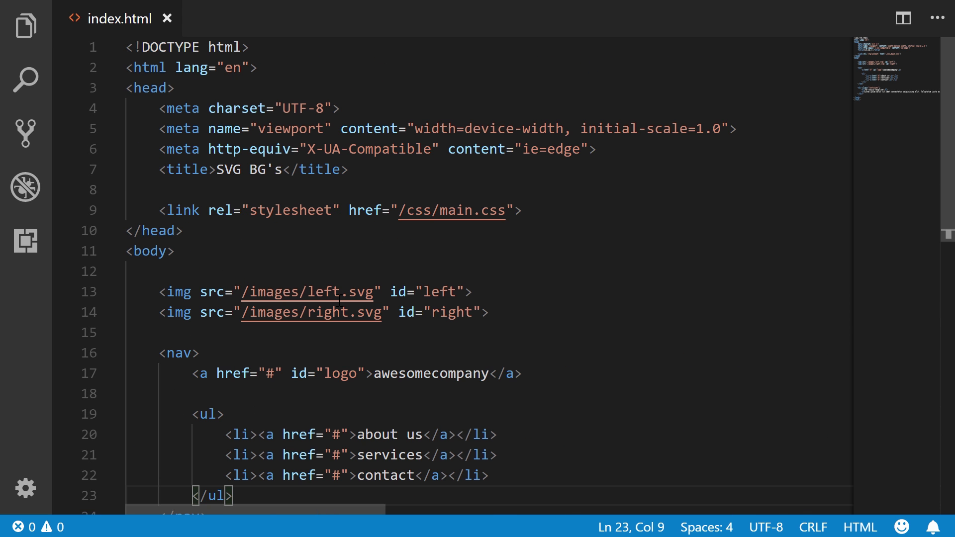
Create a css folder in the project with a new main.css file inside it
key(ctrl+b)
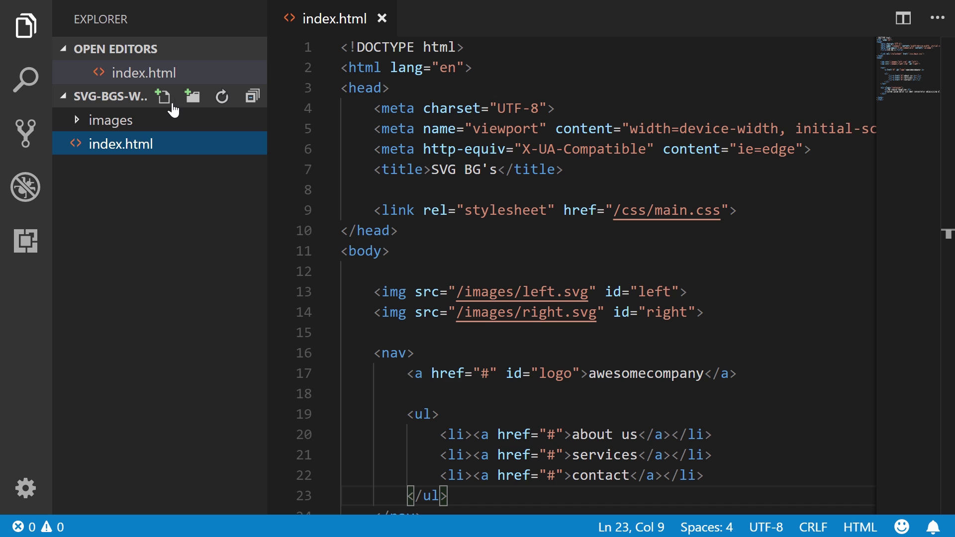
click(192, 96)
text(css)
key(Return)
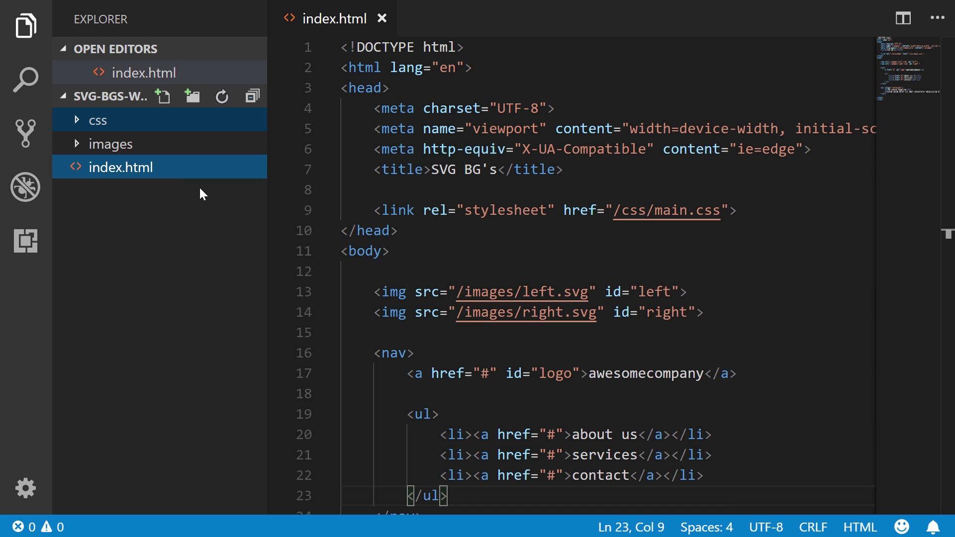
click(165, 97)
text(ma)
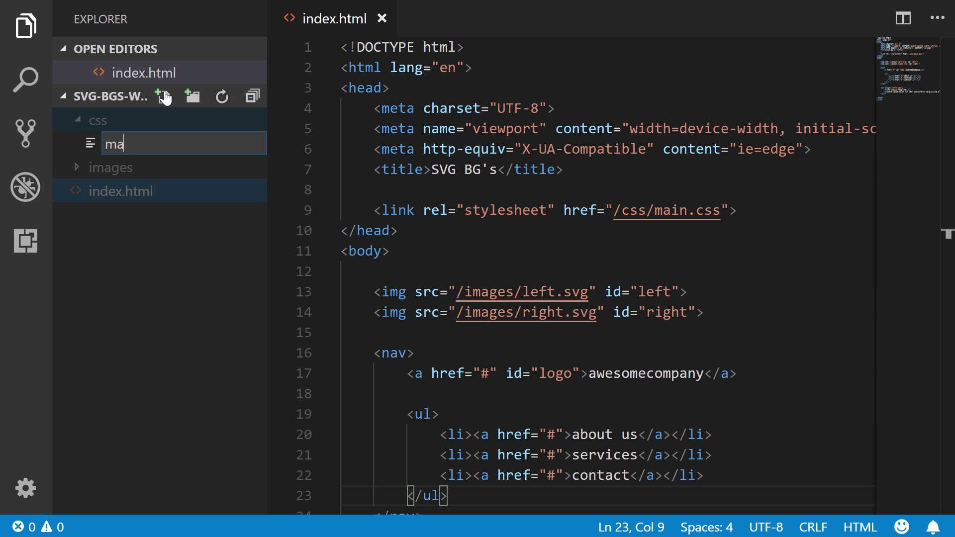
text(in.css)
key(Return)
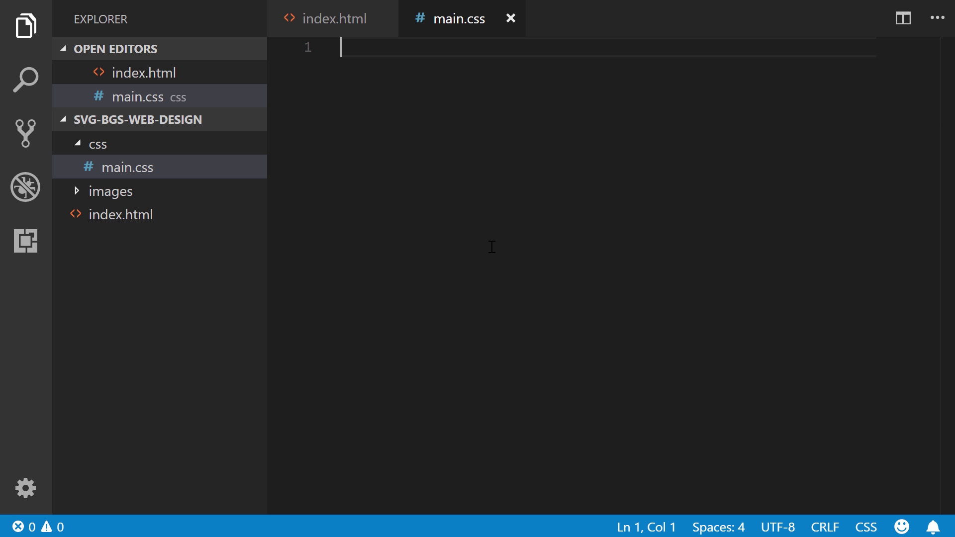
Write a body, html rule: height 100%, margin 0, color #fff, font-family 'Montserrat'
key(ctrl+b)
text(body, html {)
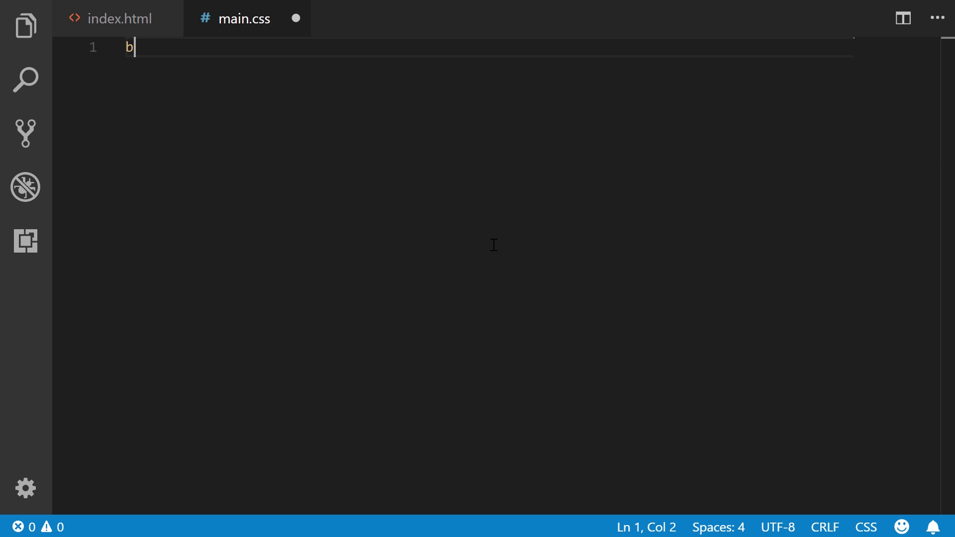
key(Return)
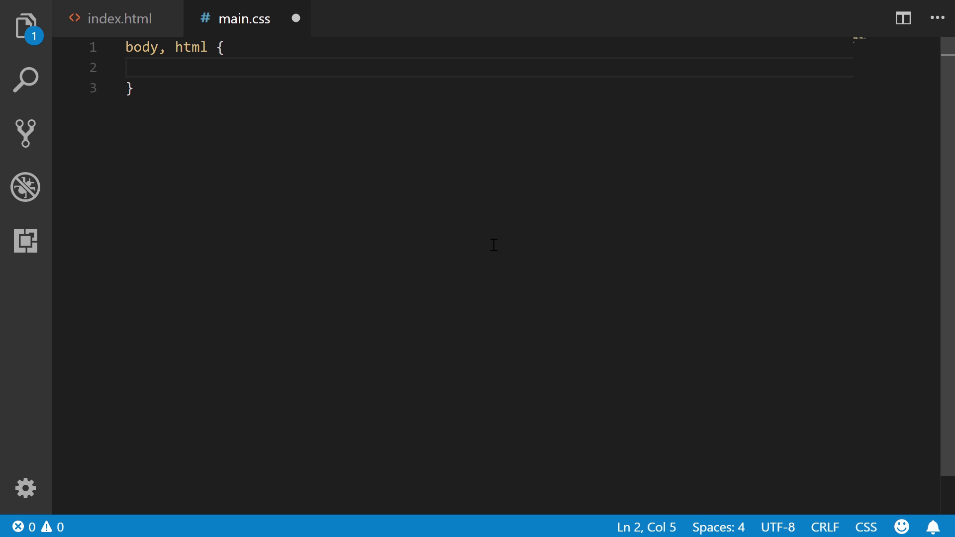
text(heigh)
key(Return)
text(100%;)
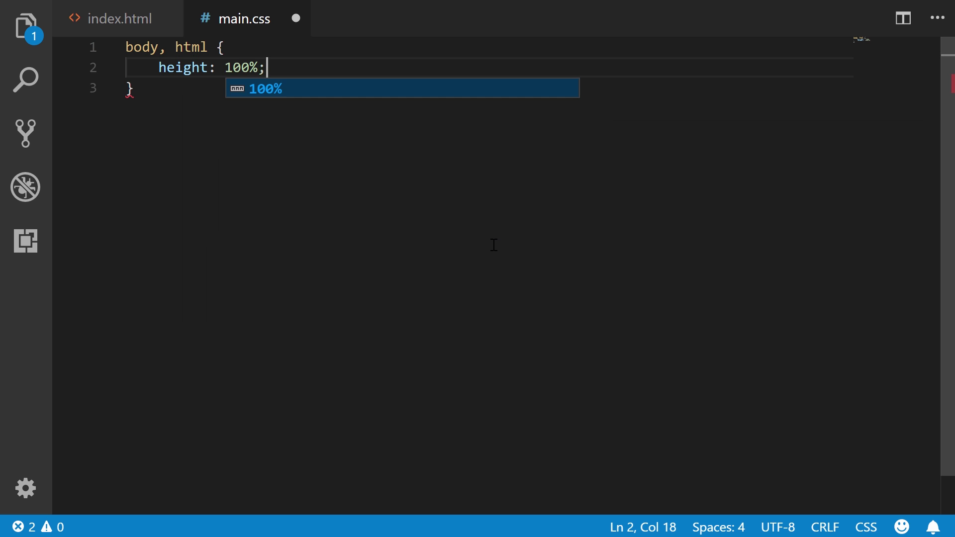
key(Escape)
key(Return)
text(margin)
key(Return)
text(0;)
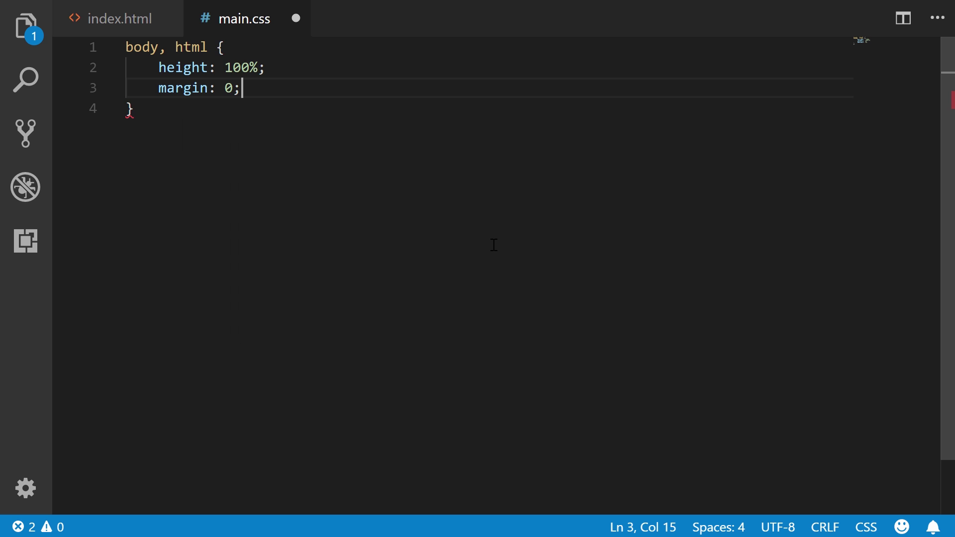
key(Return)
text(co)
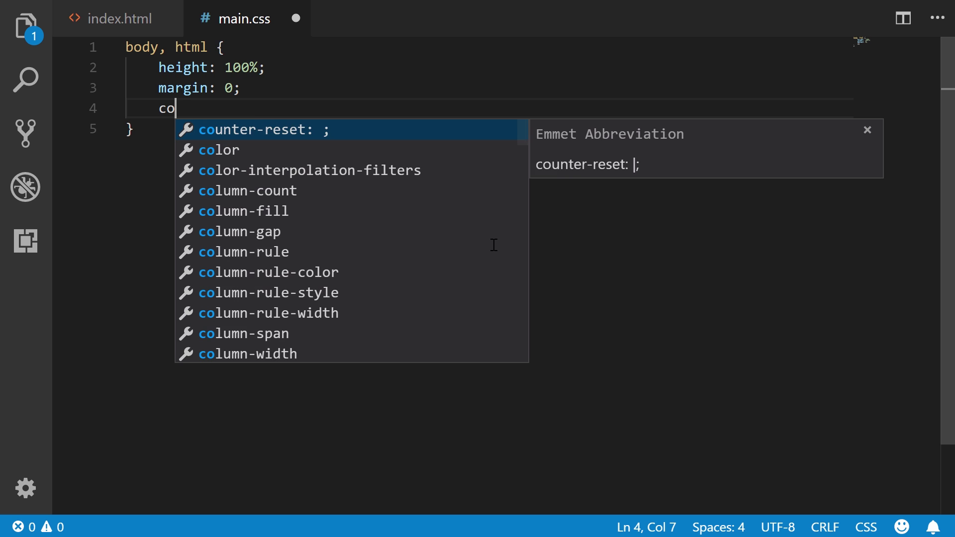
text(lor: #f)
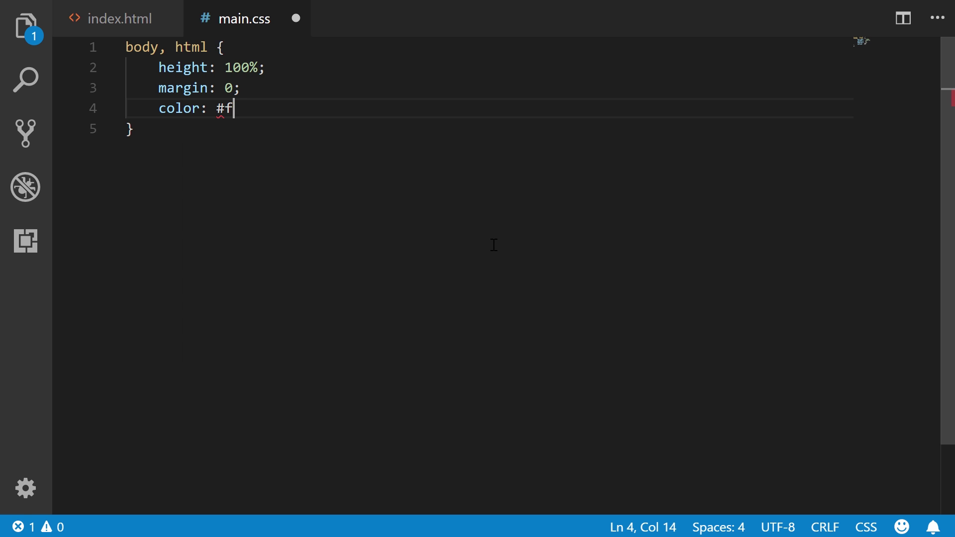
text(ff;)
key(Return)
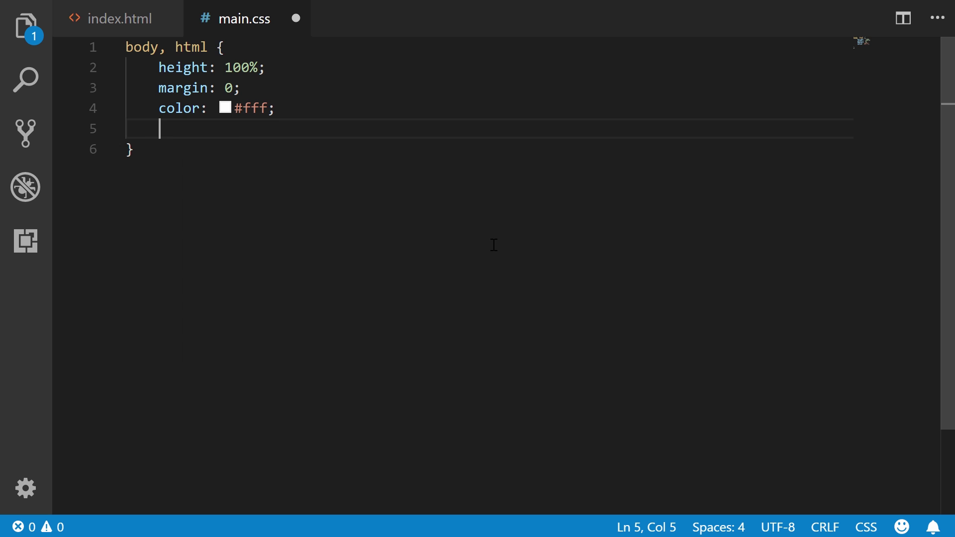
text(font-family: ')
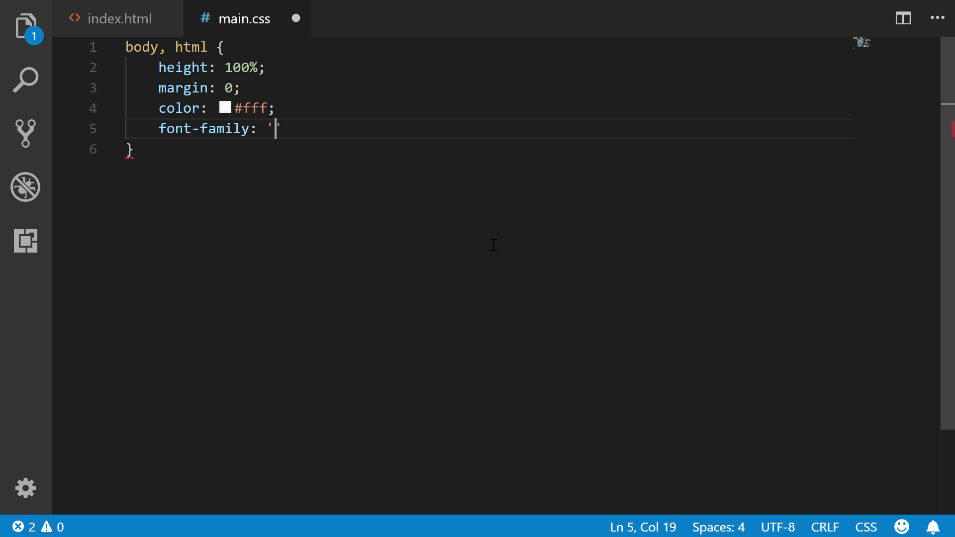
text(Montserr)
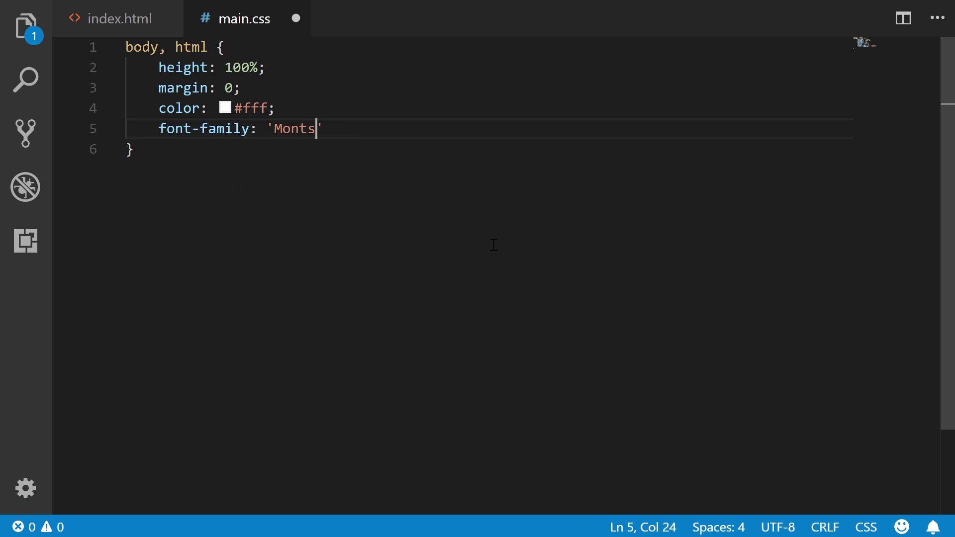
text(at')
Add an a rule with color #fff and text-decoration none
click(329, 188)
key(Return)
key(Return)
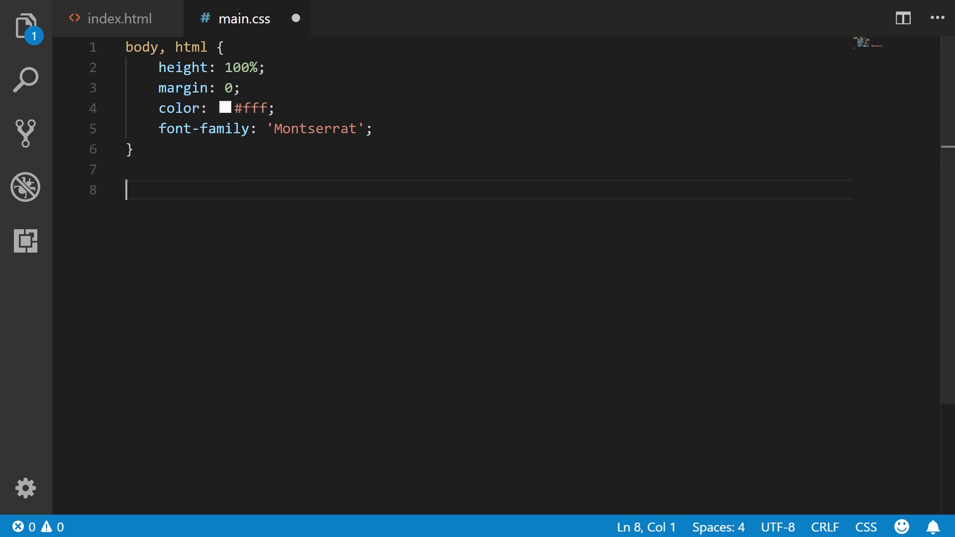
text(a {)
key(Return)
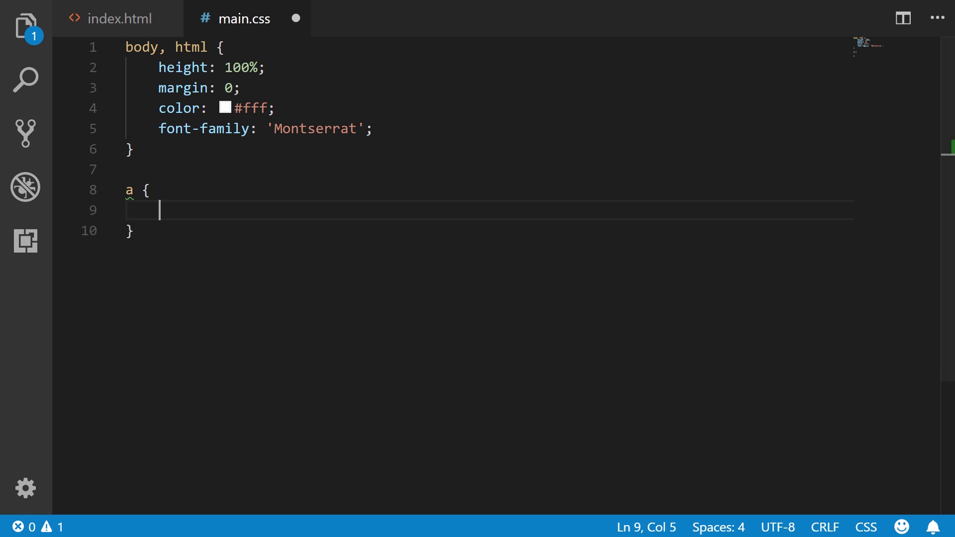
text(color:)
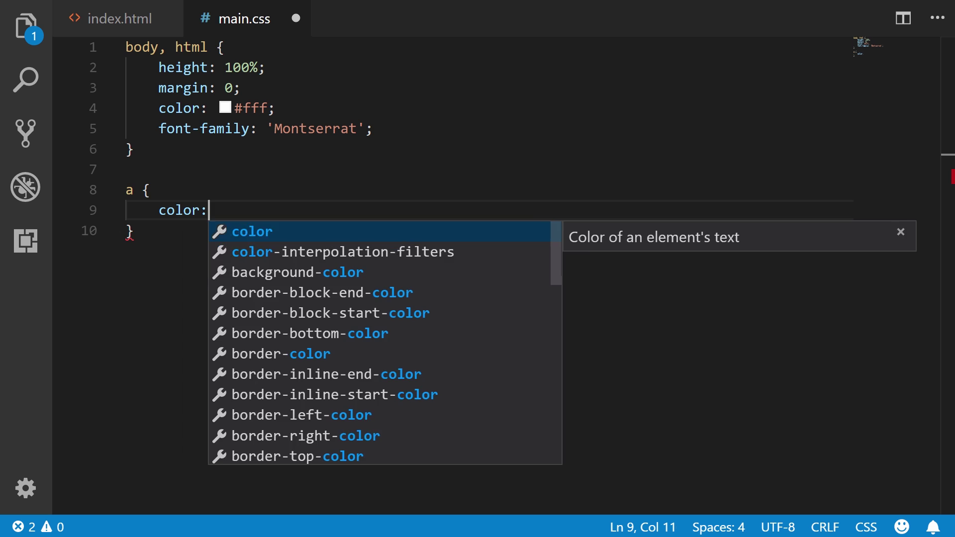
text( #fff;)
key(Return)
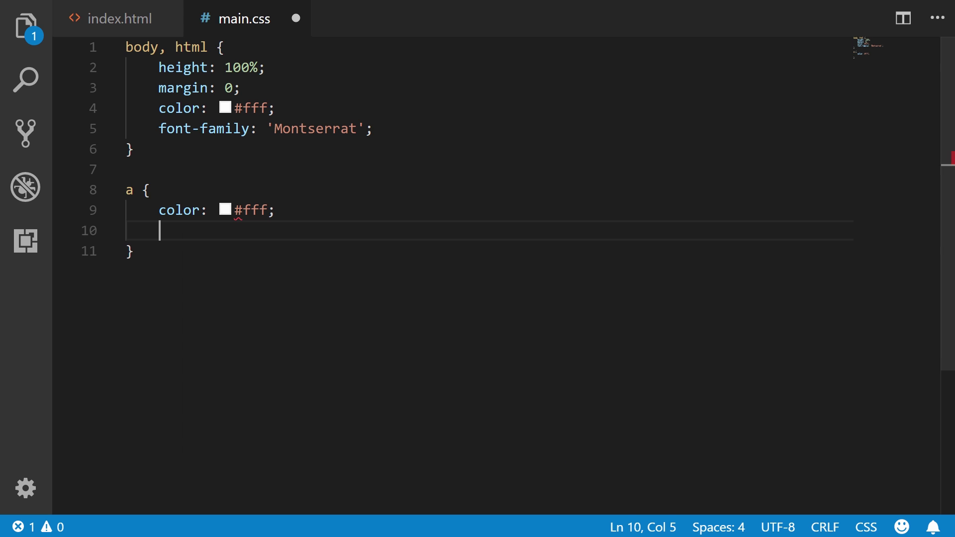
text(text-decorat)
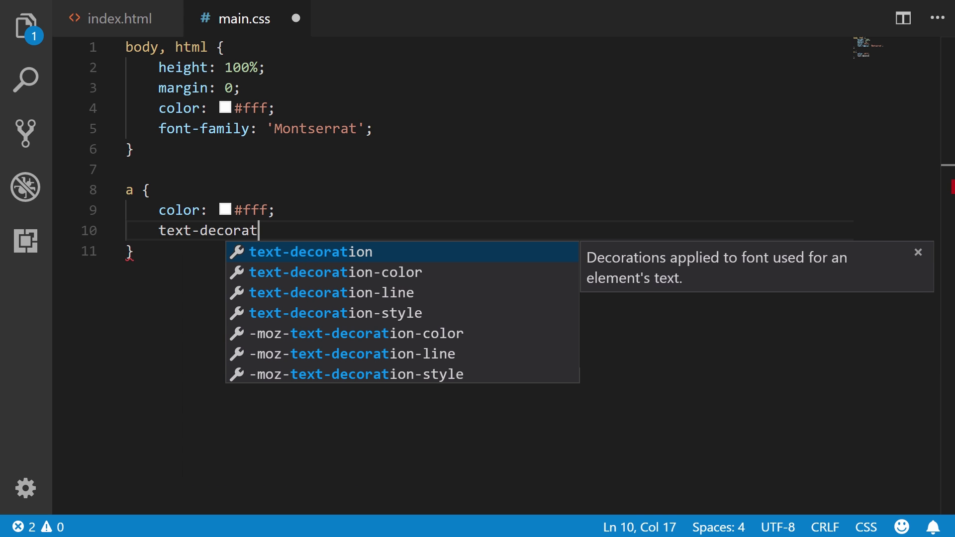
text(ion: none;)
key(Down)
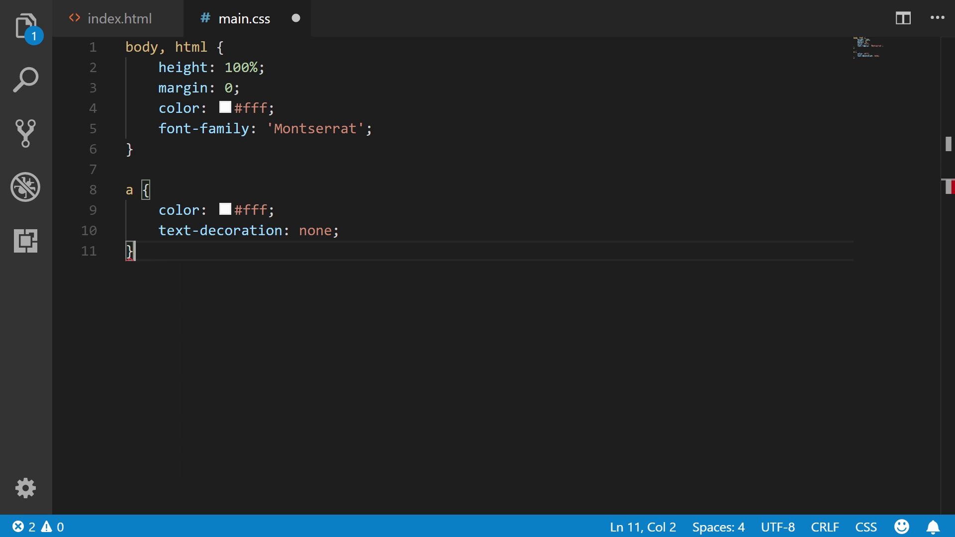
key(Return)
key(Return)
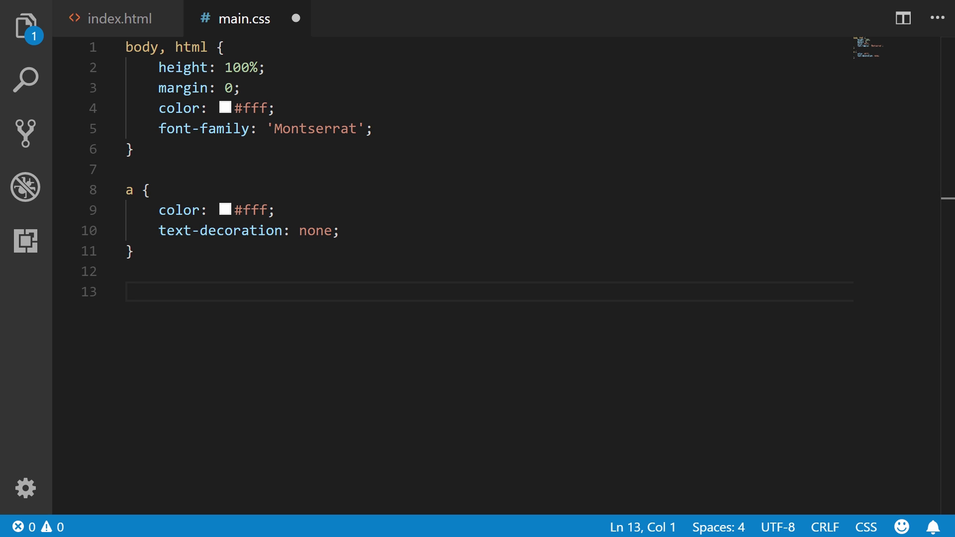
Start a body rule with background url('../images/bg.svg') no-repeat
text(body)
key(Return)
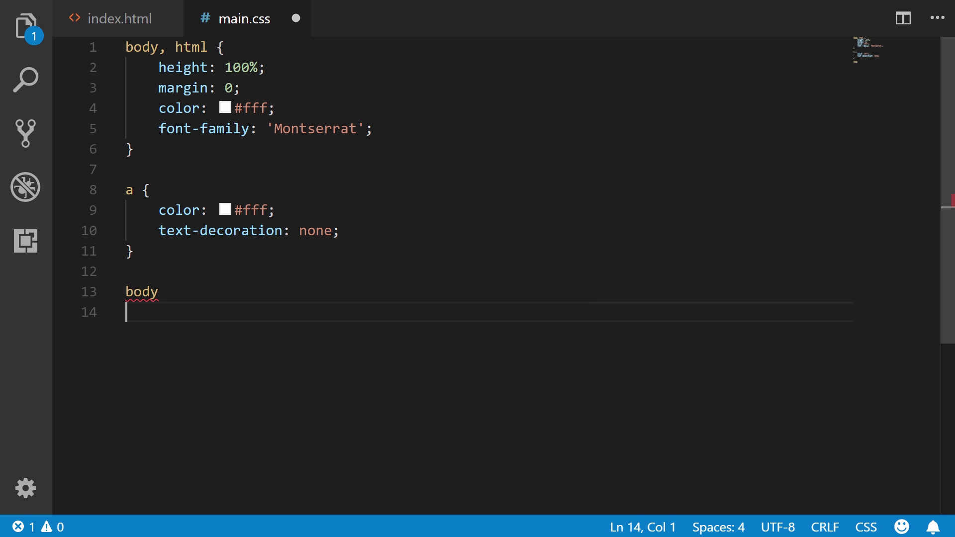
key(BackSpace)
text({)
key(Return)
text(backgro)
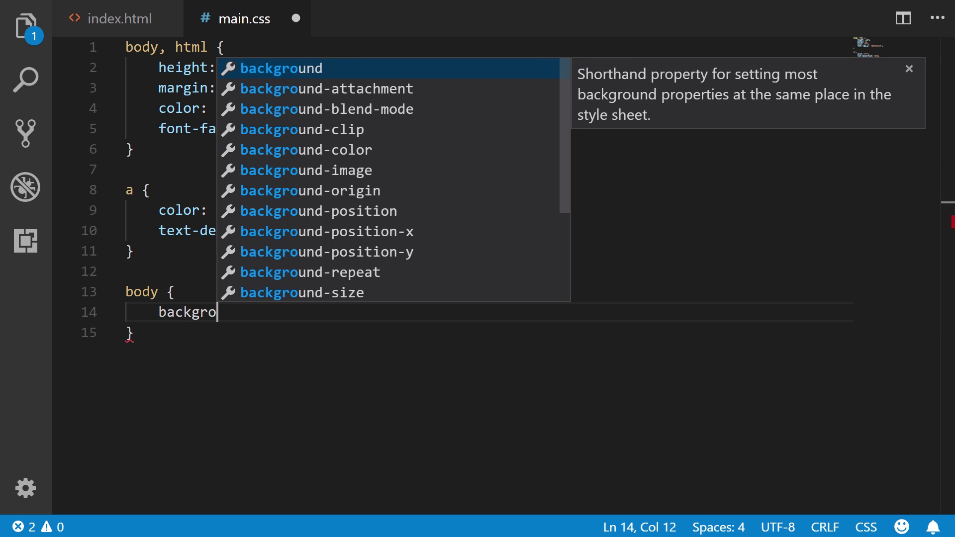
text(und: url(''..)
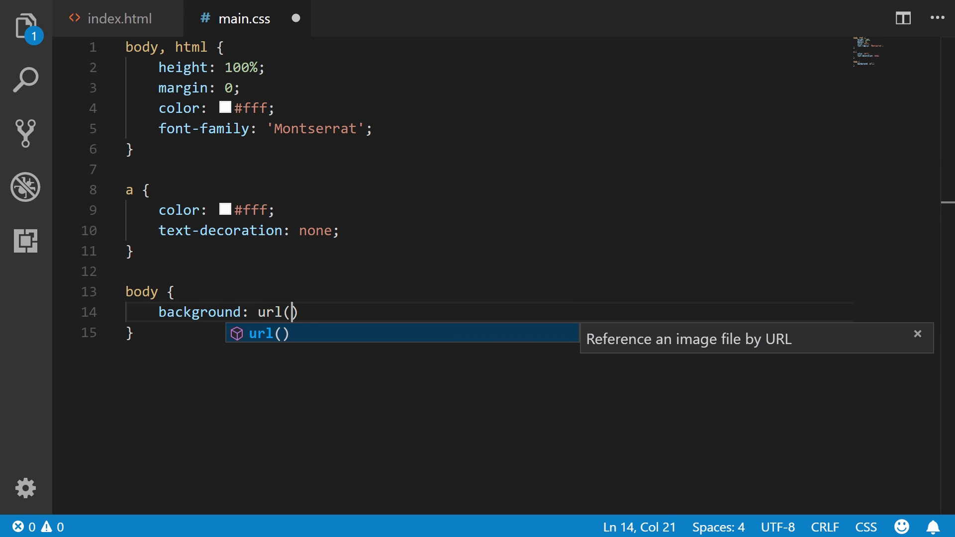
key(BackSpace)
key(BackSpace)
key(BackSpace)
text(../)
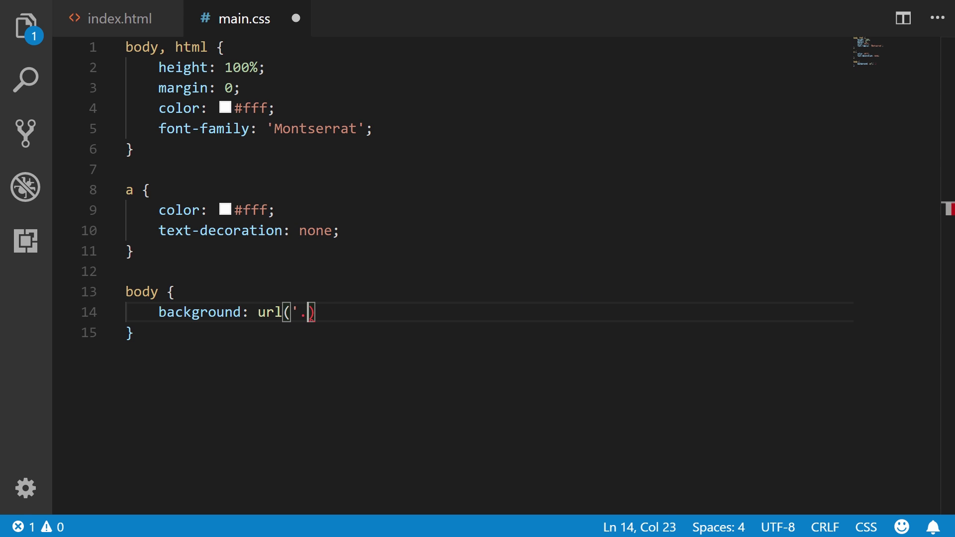
text(images/)
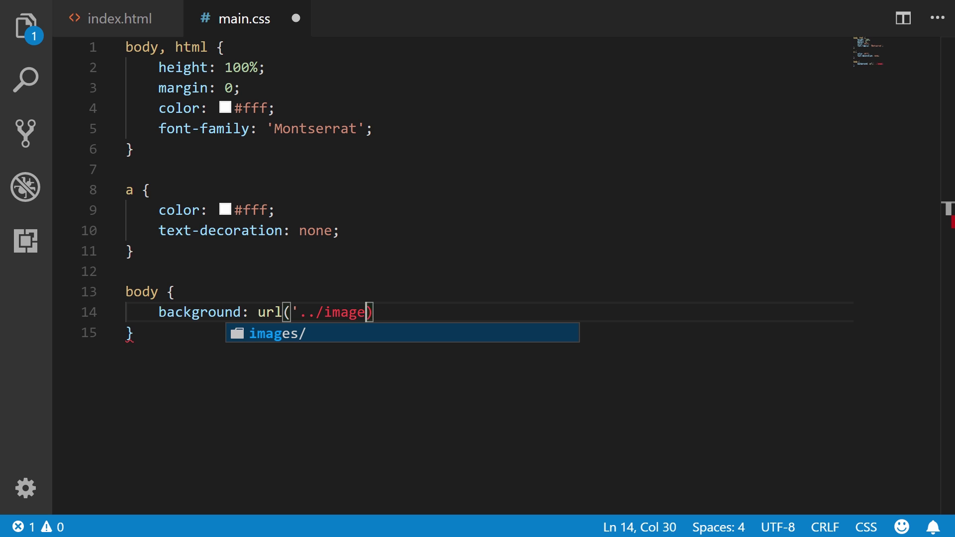
text(bg.svg')
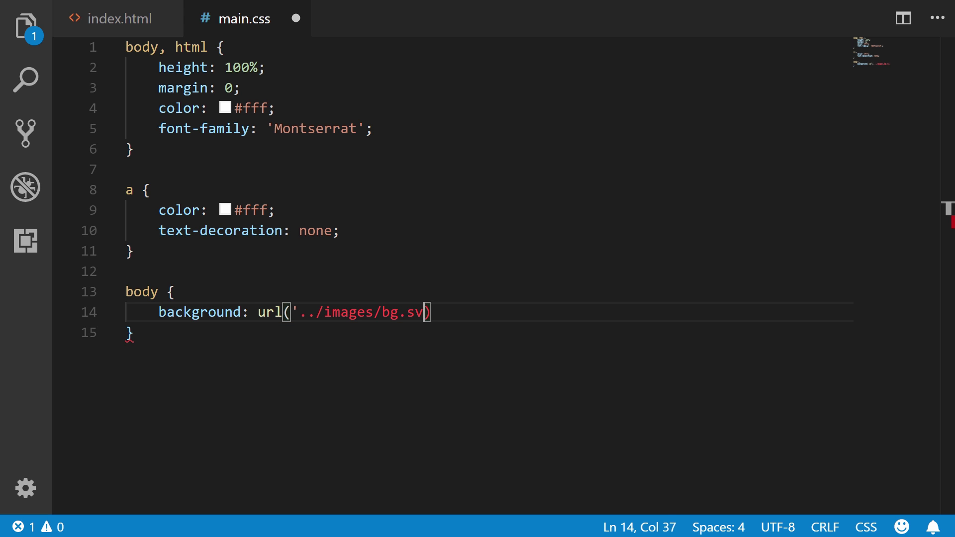
text() no-repeat;)
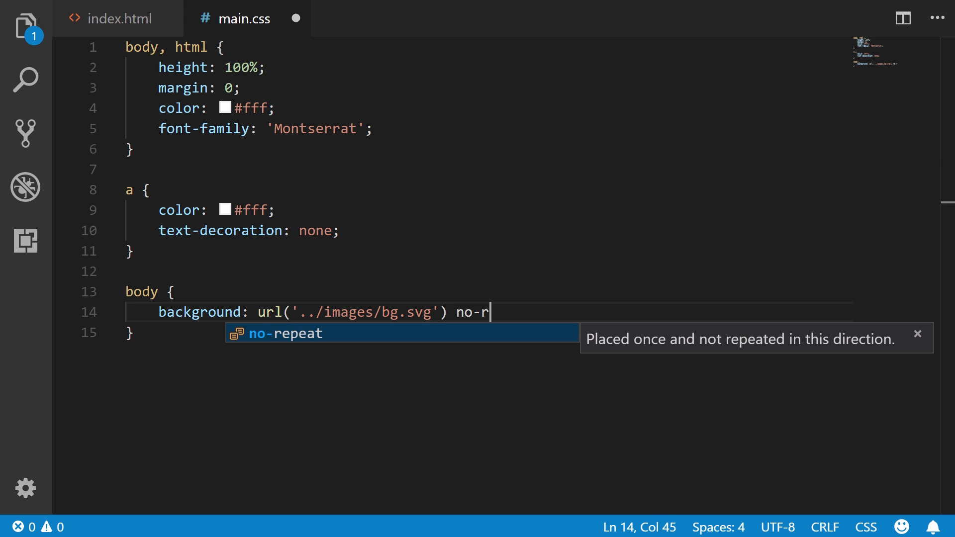
Add background-size cover and padding-bottom 500px to the body rule, then save
click(135, 332)
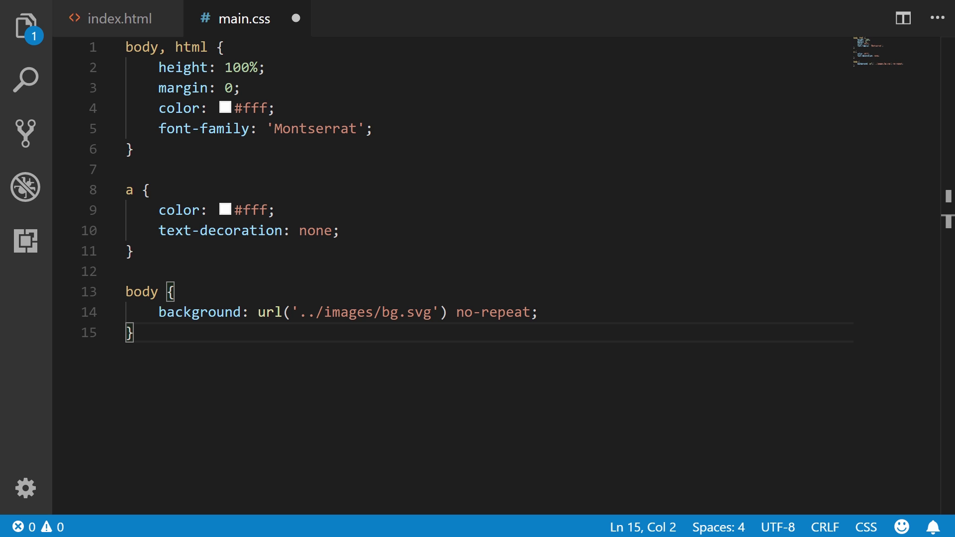
click(555, 308)
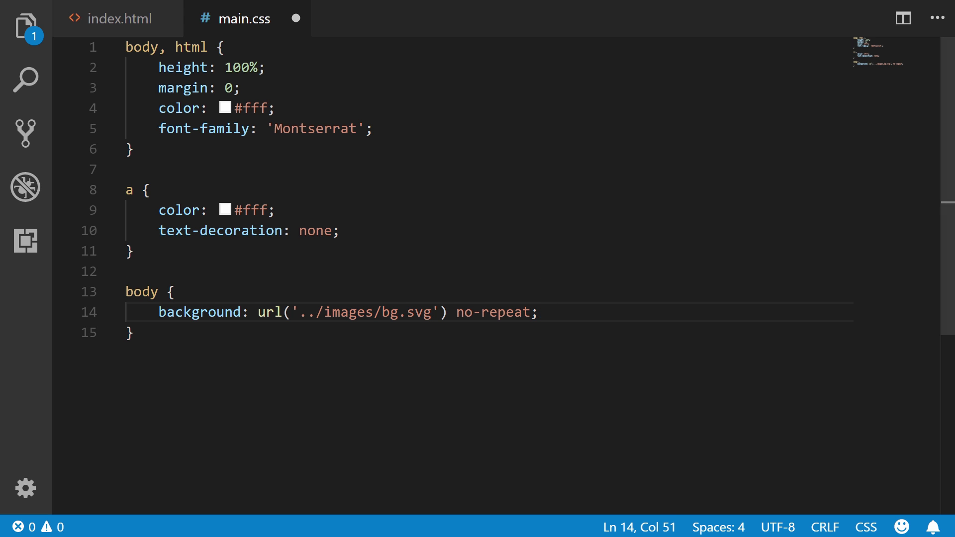
key(Return)
text(backg)
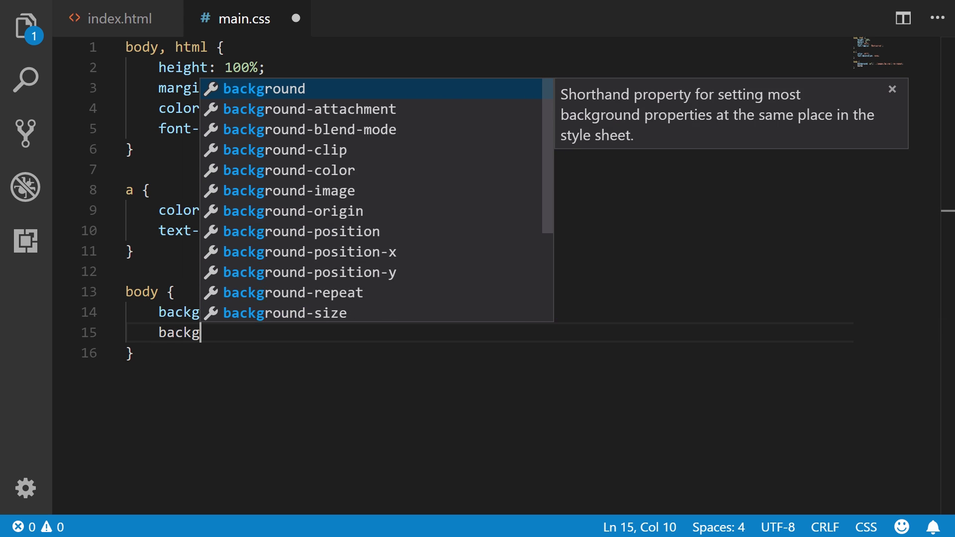
text(round-s)
key(BackSpace)
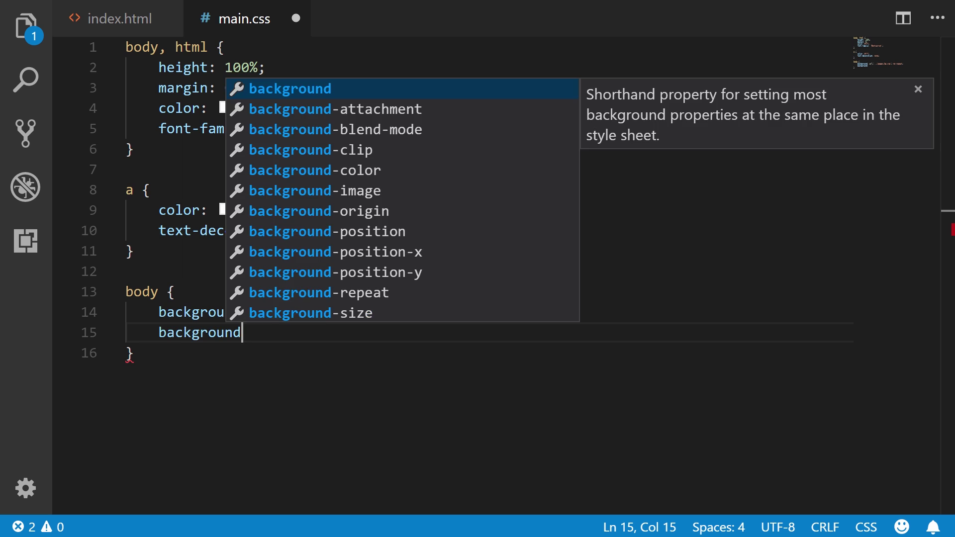
text(-size:cover;)
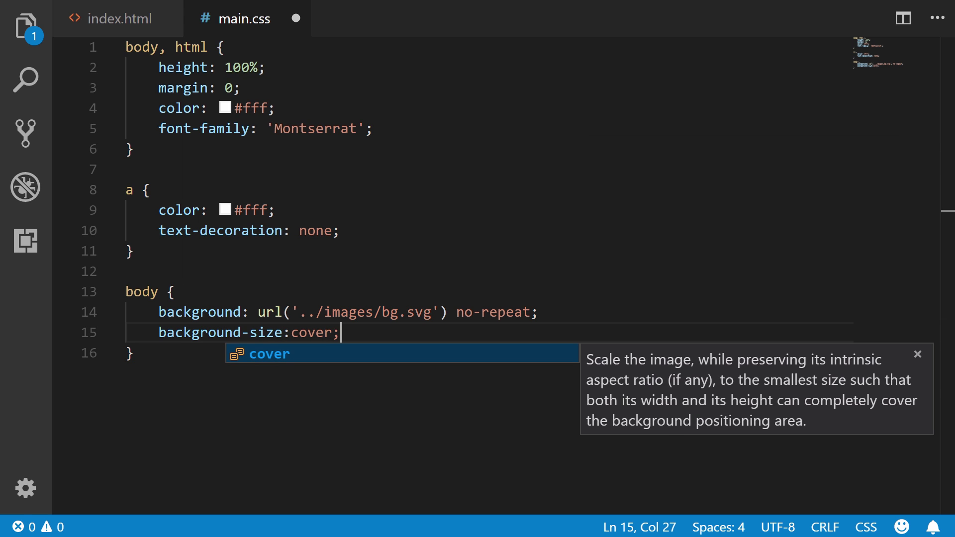
key(Return)
text(height:)
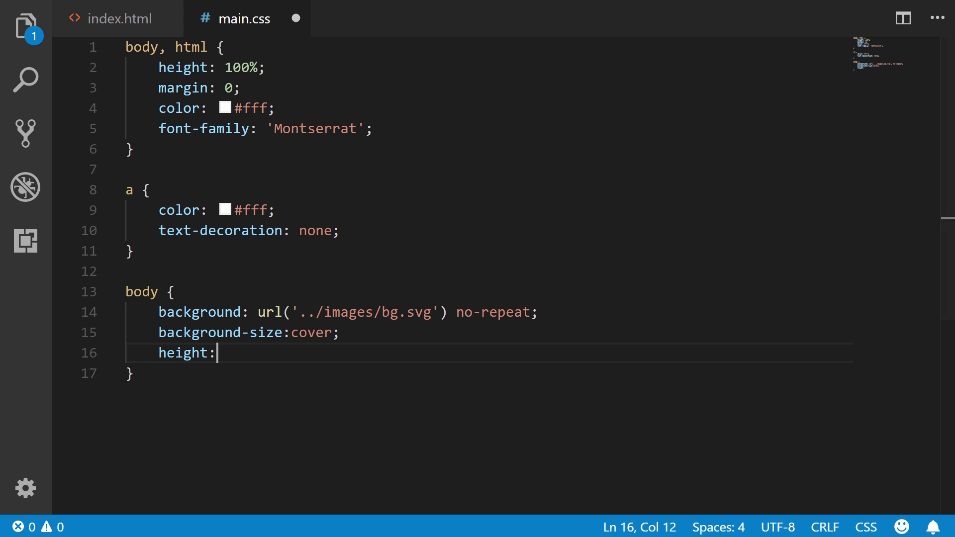
key(BackSpace)
key(BackSpace)
key(BackSpace)
key(BackSpace)
key(BackSpace)
key(BackSpace)
key(BackSpace)
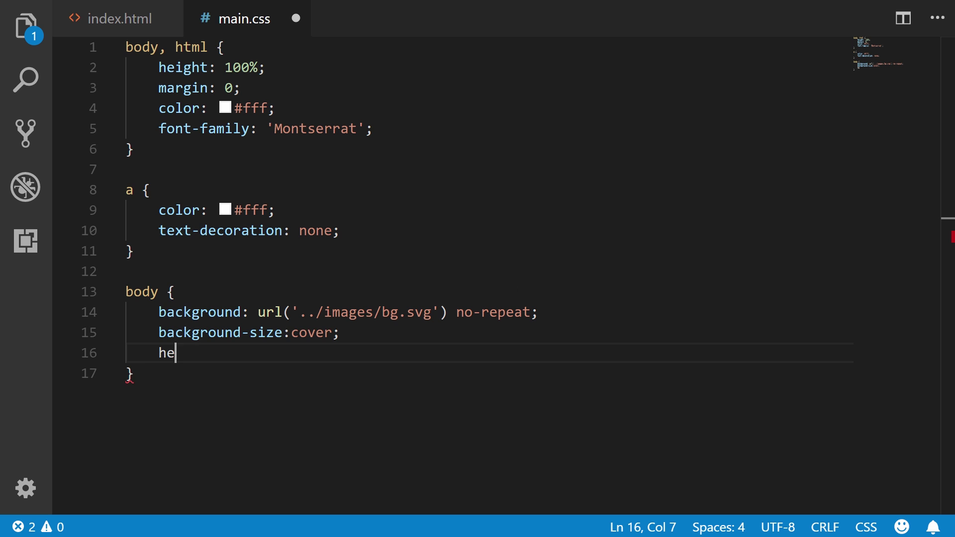
text(padding)
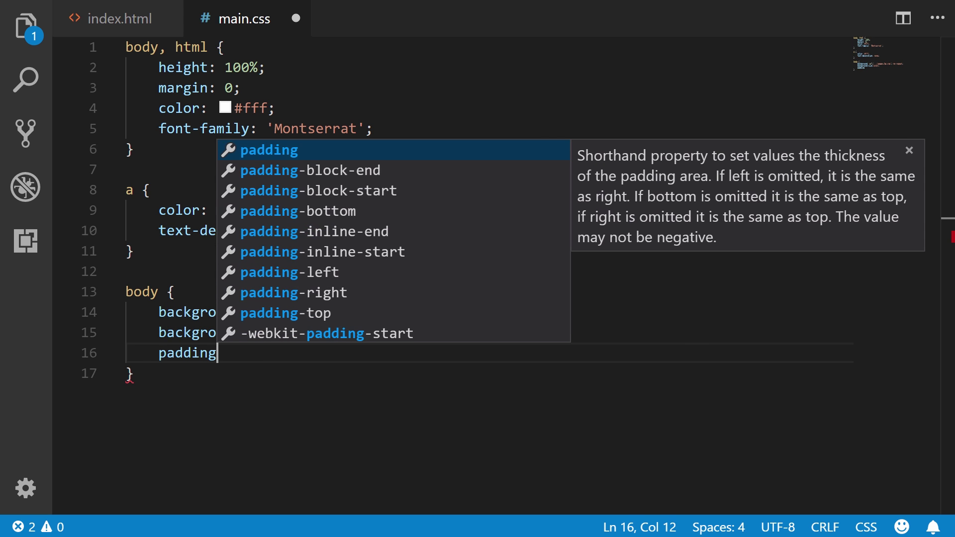
text(-bottom: 500px;)
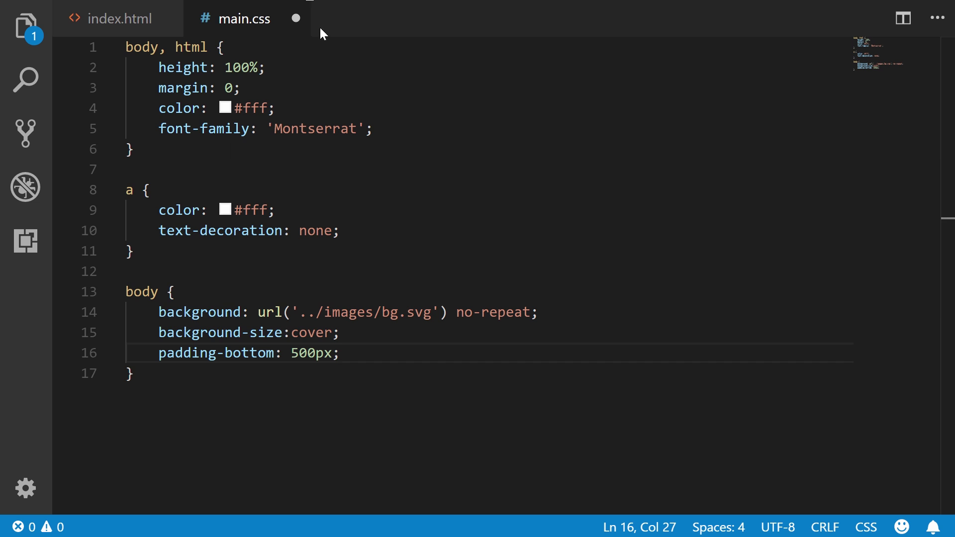
click(194, 378)
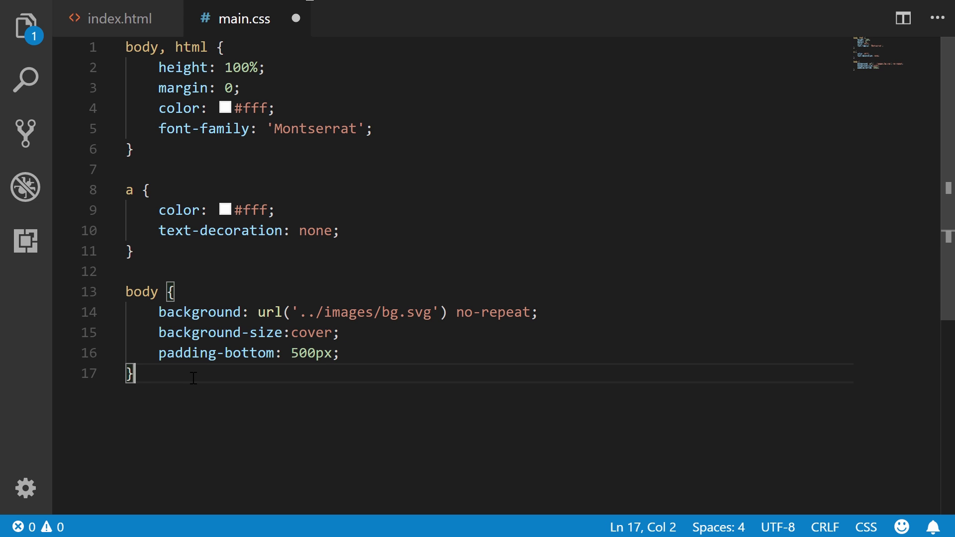
key(ctrl+s)
Add a #left rule with position absolute and top 60%, and save main.css
key(Return)
key(Return)
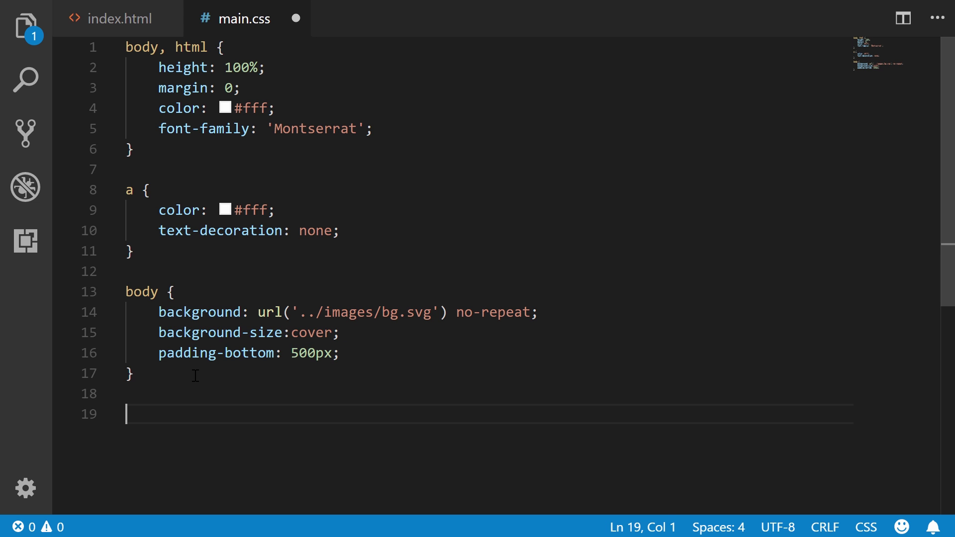
text(#)
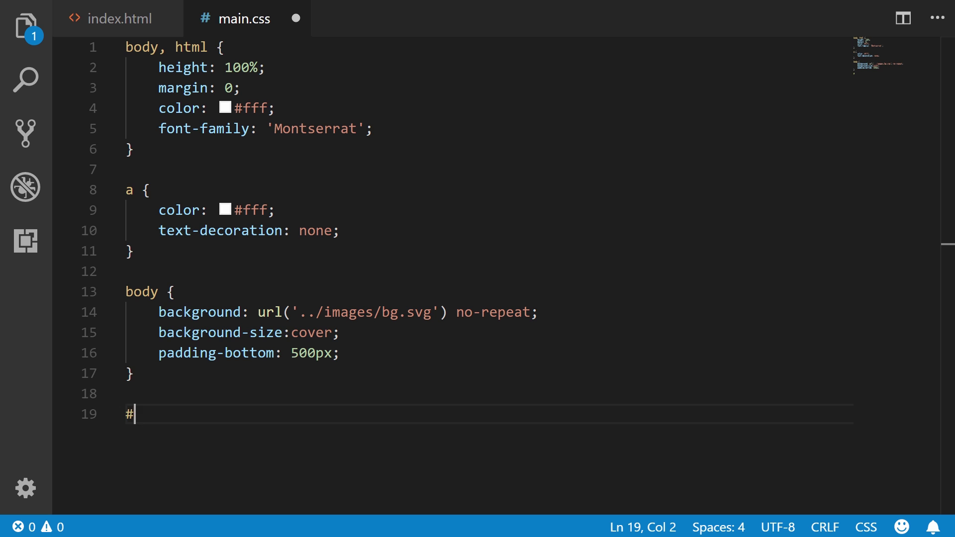
text(left {)
key(Return)
text(position)
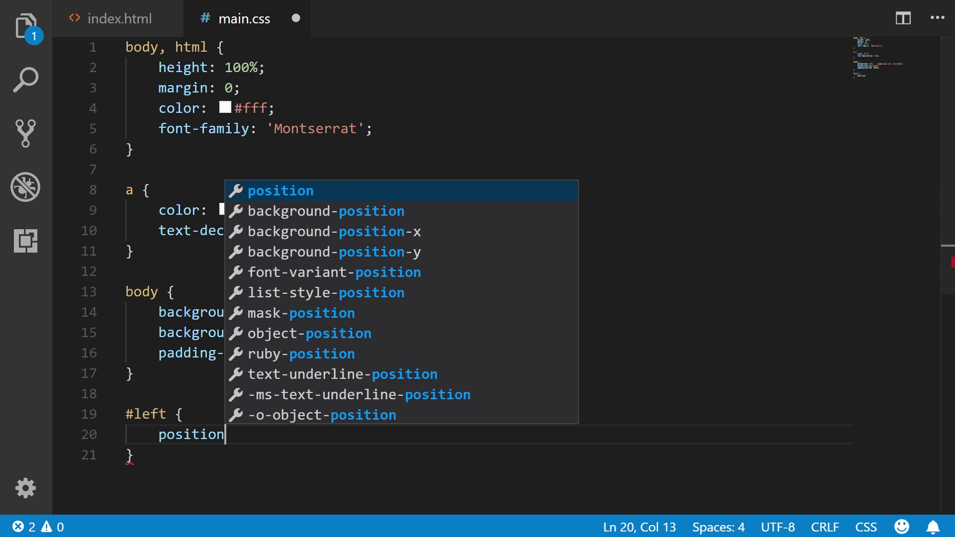
key(Return)
text(absolute;)
key(Return)
text(t)
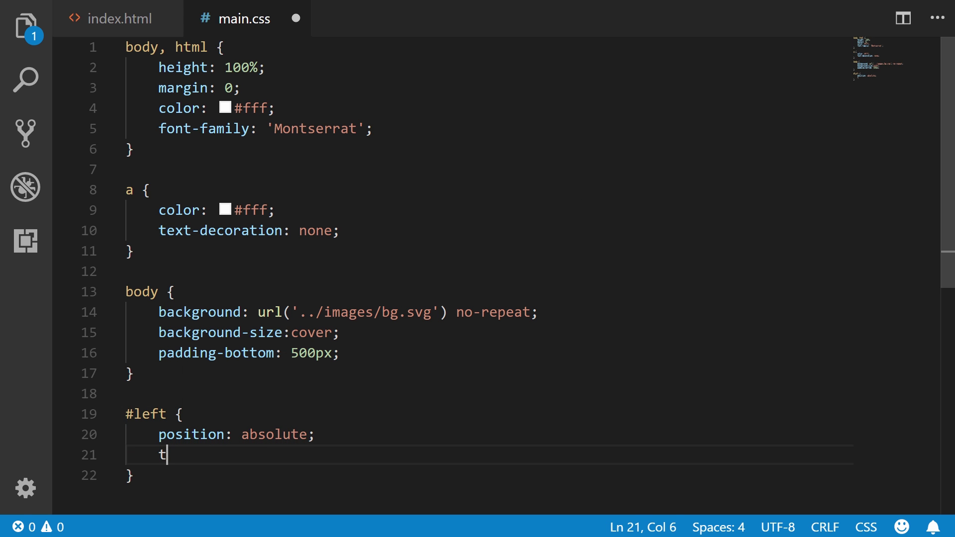
text(op:)
key(BackSpace)
text(: 60)
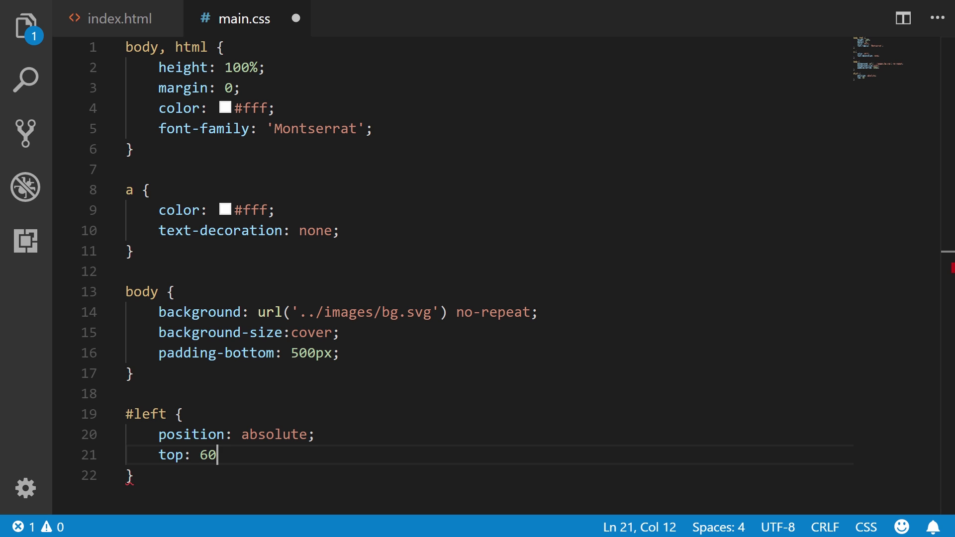
text(%;)
key(ctrl+s)
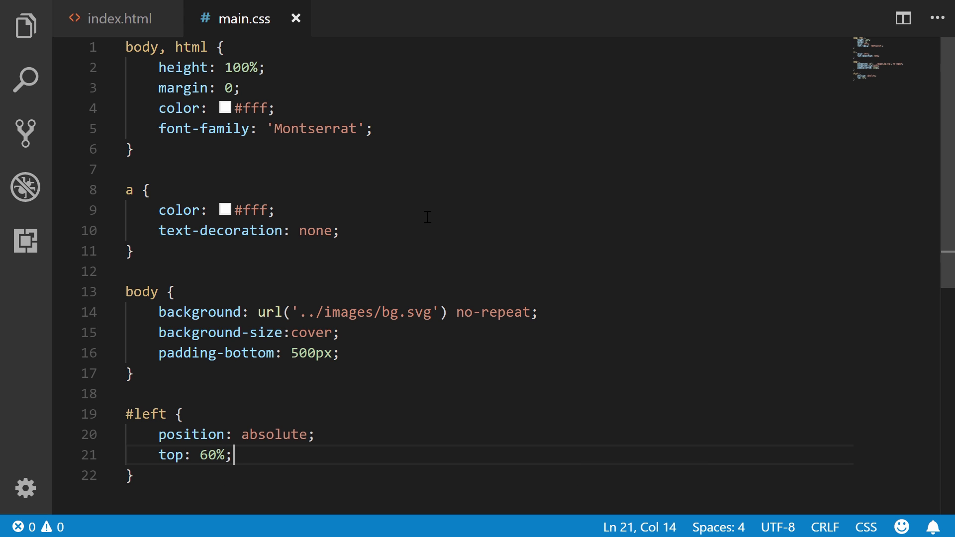
Switch to index.html and place the caret on empty line 8 in the head
click(428, 210)
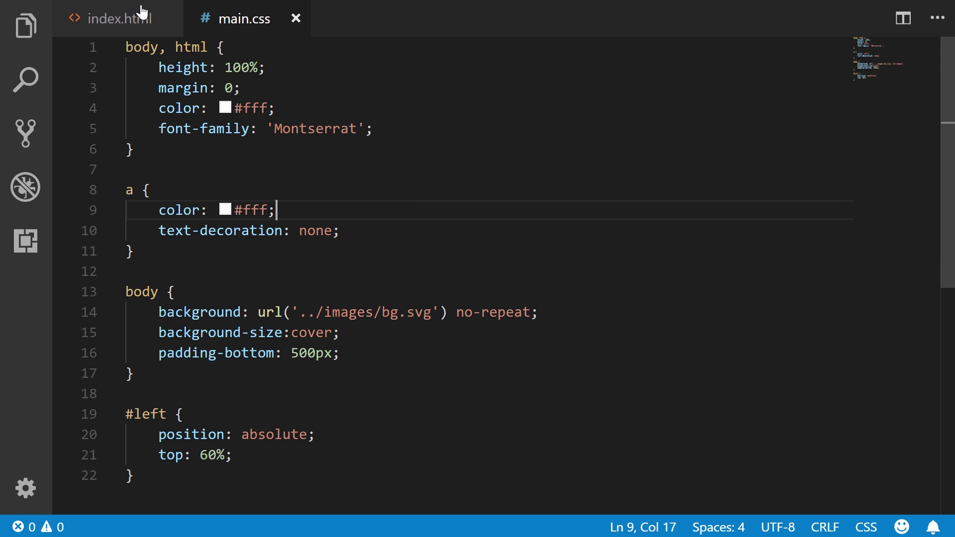
click(117, 31)
click(382, 208)
click(424, 185)
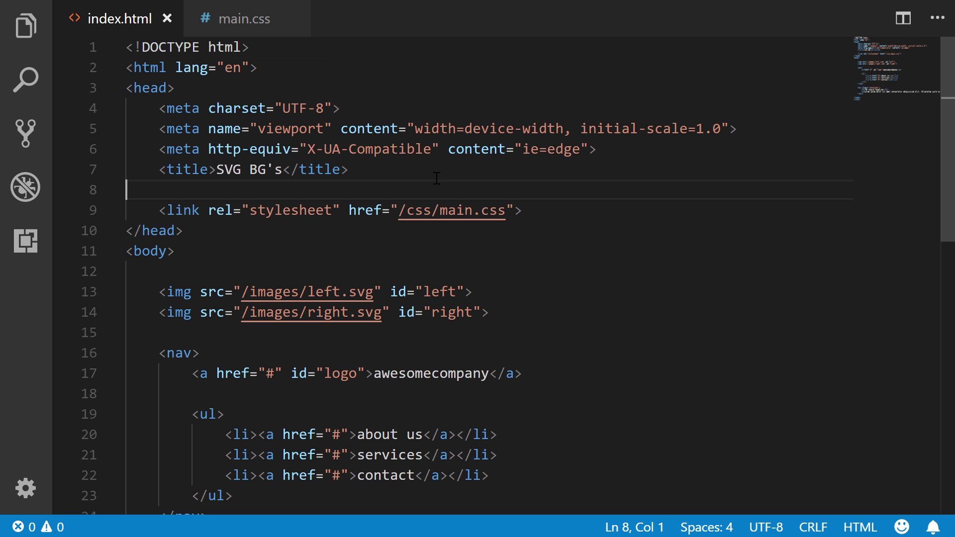
Open the integrated terminal from the View menu and run http-server
click(118, 1)
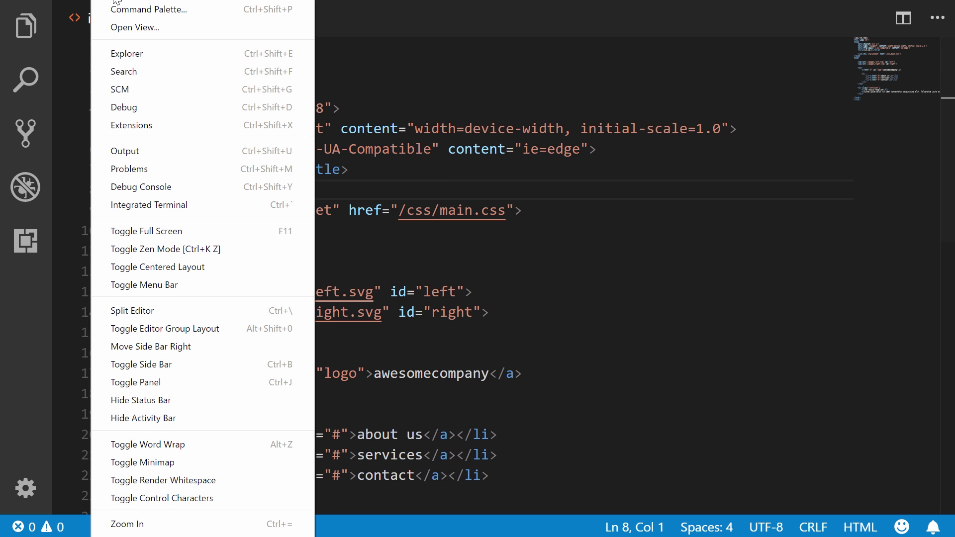
click(150, 204)
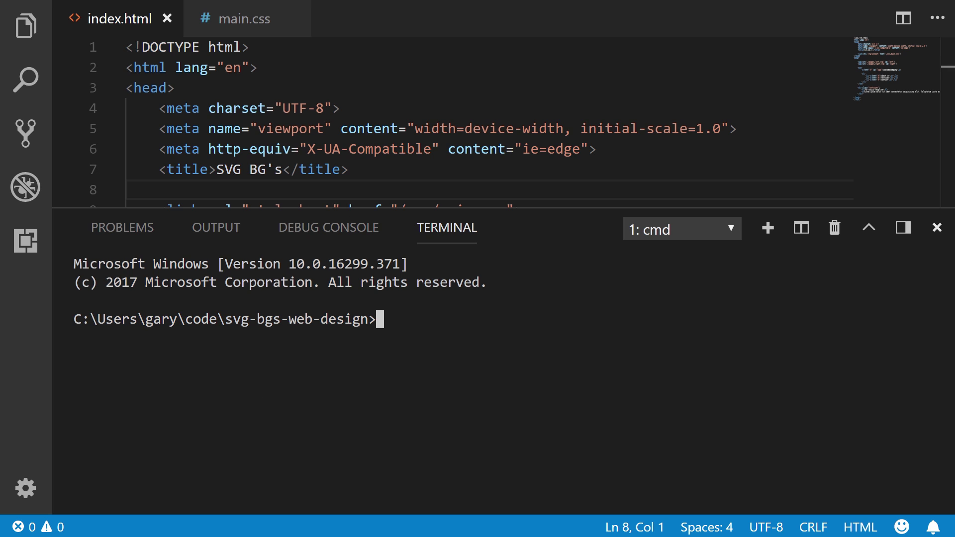
text(http-server)
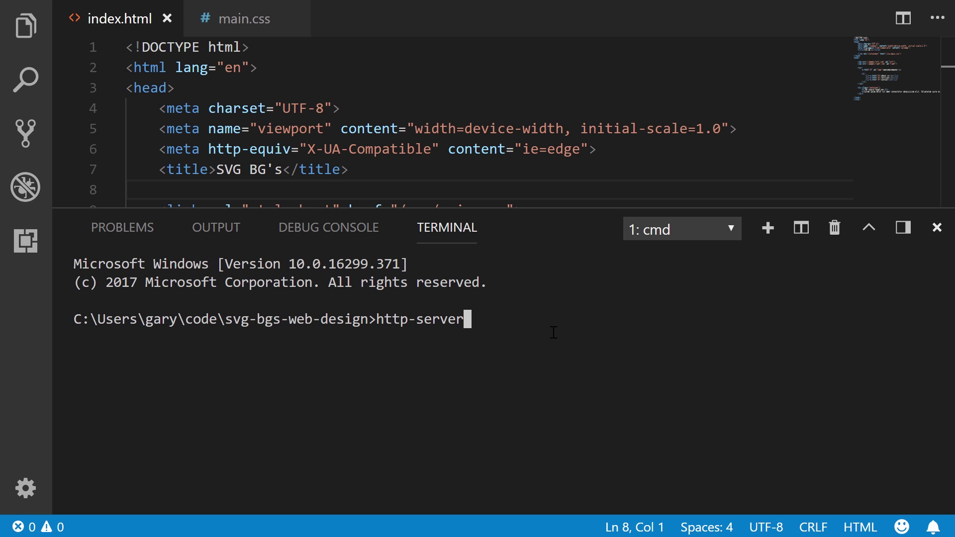
drag(553, 332, 472, 320)
key(BackSpace)
key(BackSpace)
key(BackSpace)
key(BackSpace)
key(BackSpace)
key(BackSpace)
key(BackSpace)
key(BackSpace)
key(BackSpace)
key(BackSpace)
key(BackSpace)
text(npm i)
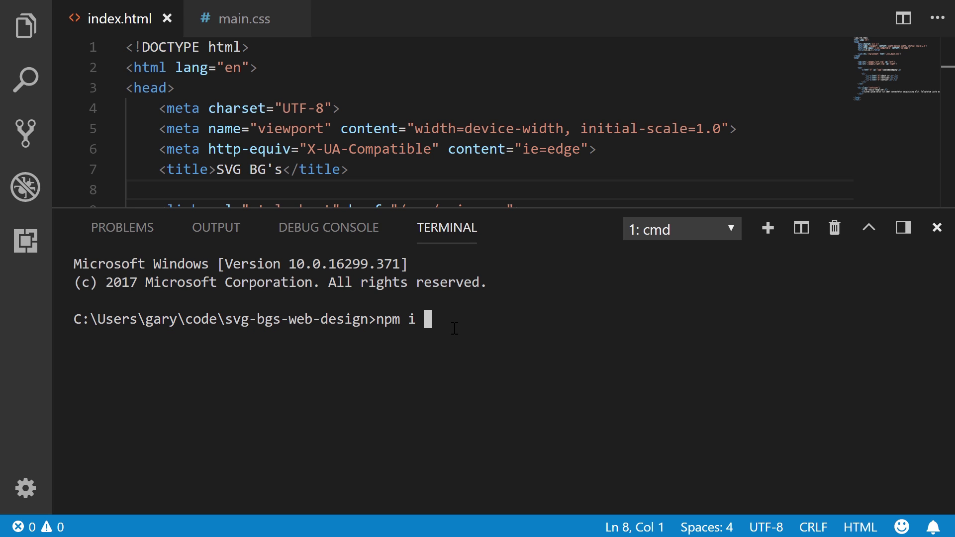
text(http-server -)
key(BackSpace)
key(BackSpace)
key(BackSpace)
key(BackSpace)
key(BackSpace)
key(BackSpace)
key(BackSpace)
key(BackSpace)
key(BackSpace)
key(BackSpace)
key(BackSpace)
key(BackSpace)
key(BackSpace)
key(BackSpace)
key(BackSpace)
key(BackSpace)
key(BackSpace)
key(BackSpace)
key(BackSpace)
text(http-server)
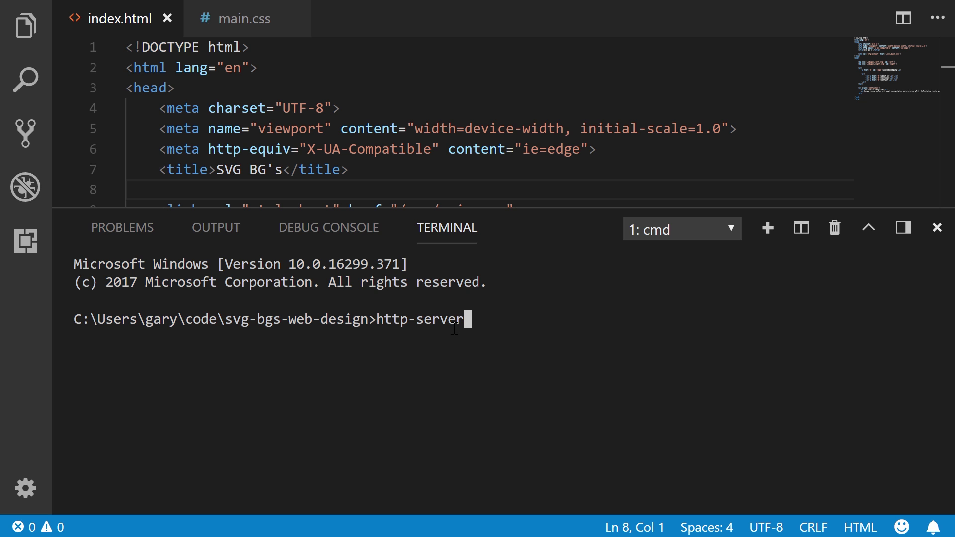
key(Return)
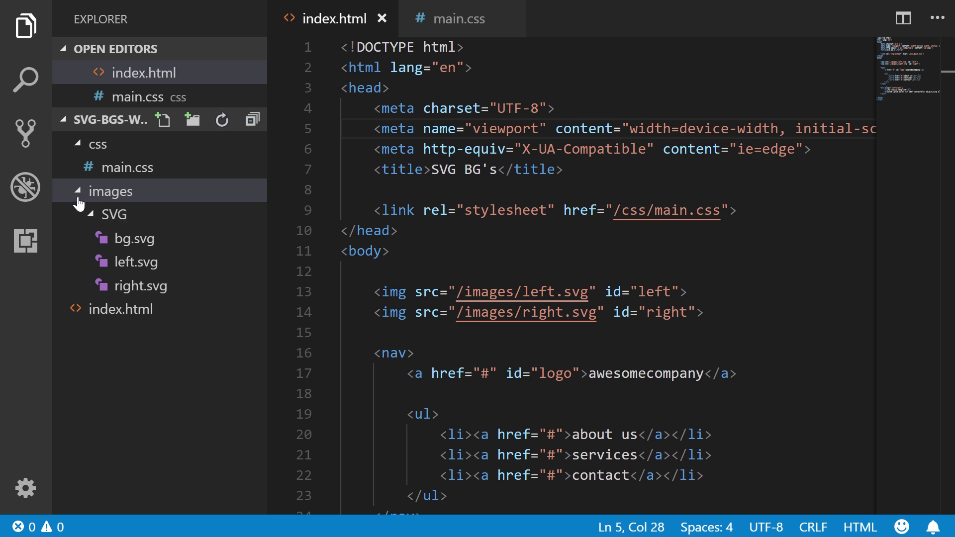
Reveal the SVG folder in File Explorer and drag bg, left and right SVGs into images
right_click(123, 224)
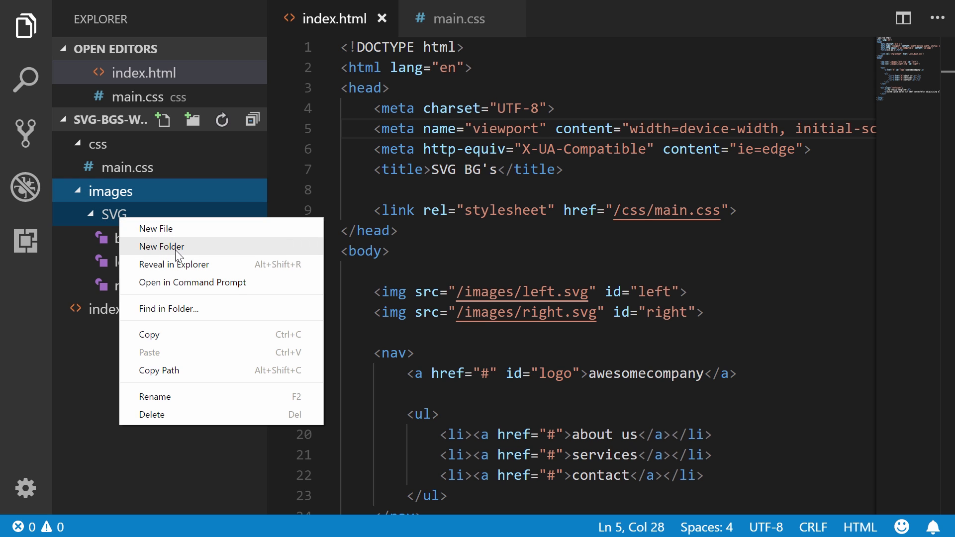
click(182, 266)
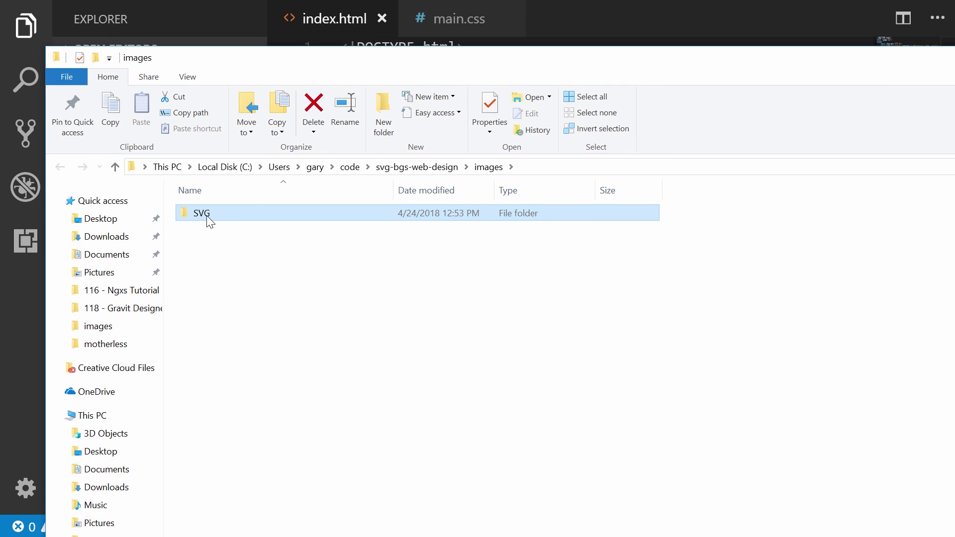
double_click(206, 214)
key(ctrl+a)
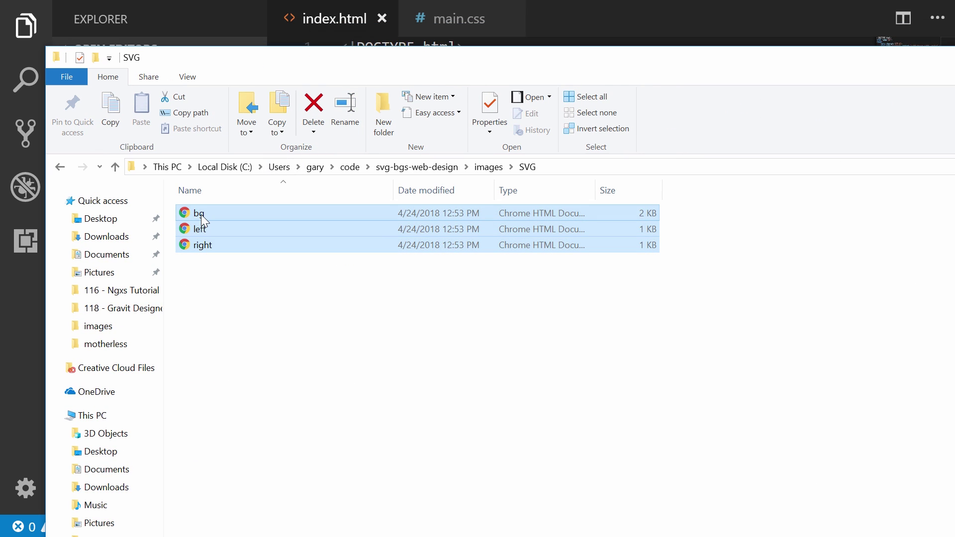
drag(201, 214, 488, 169)
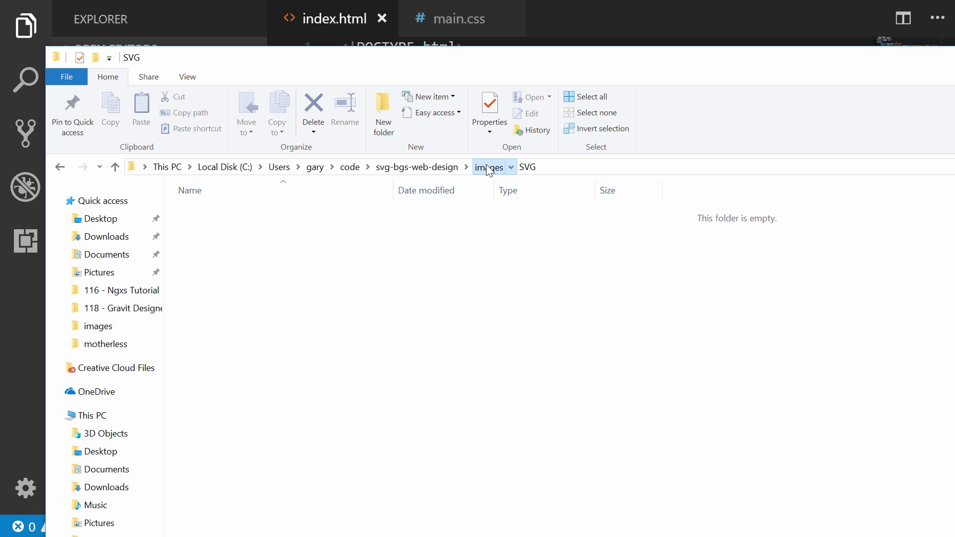
Try deleting the empty SVG folder, cancel, and return to line 8 in the editor
click(488, 166)
key(Delete)
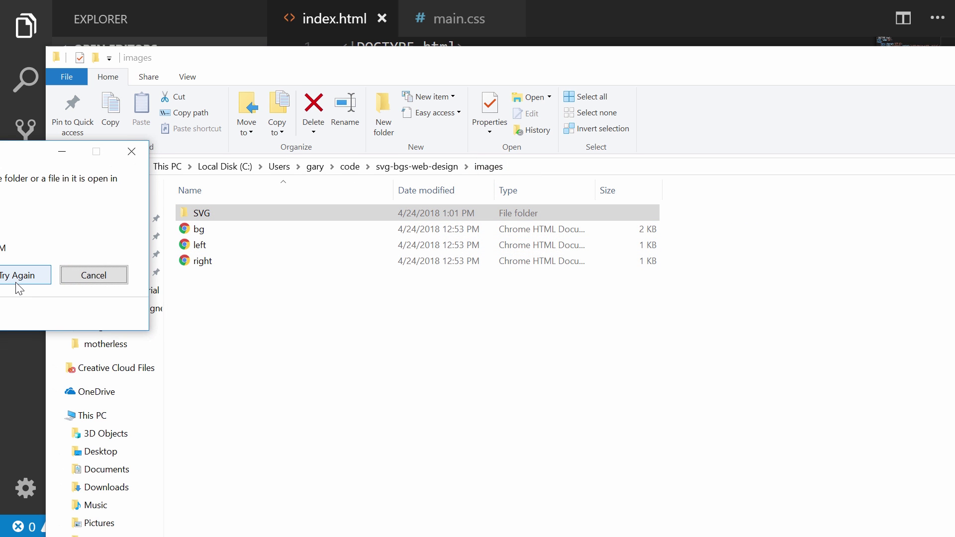
click(304, 288)
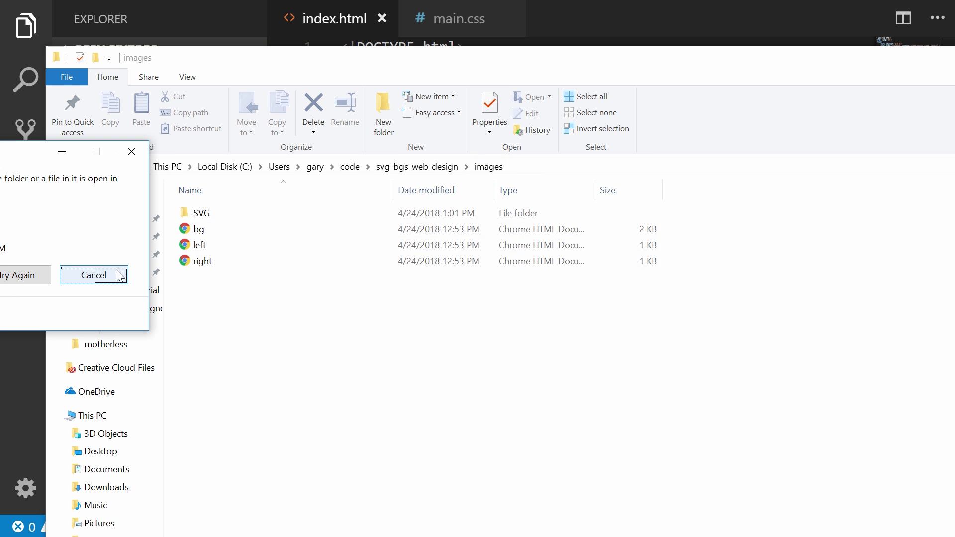
click(121, 273)
key(alt+Tab)
click(342, 190)
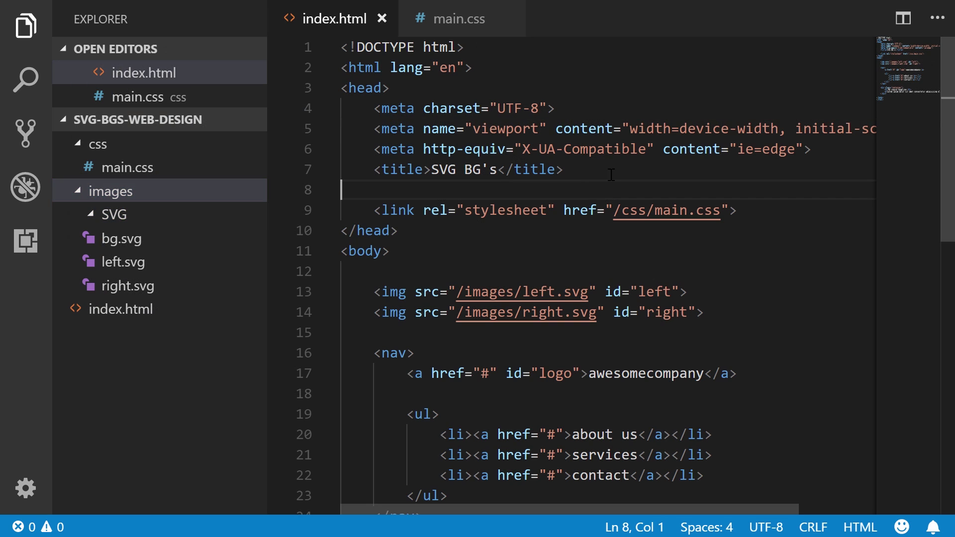
Check the gradient-background landing page at 127.0.0.1:8080 in Chrome, then return to the editor
key(alt+Tab)
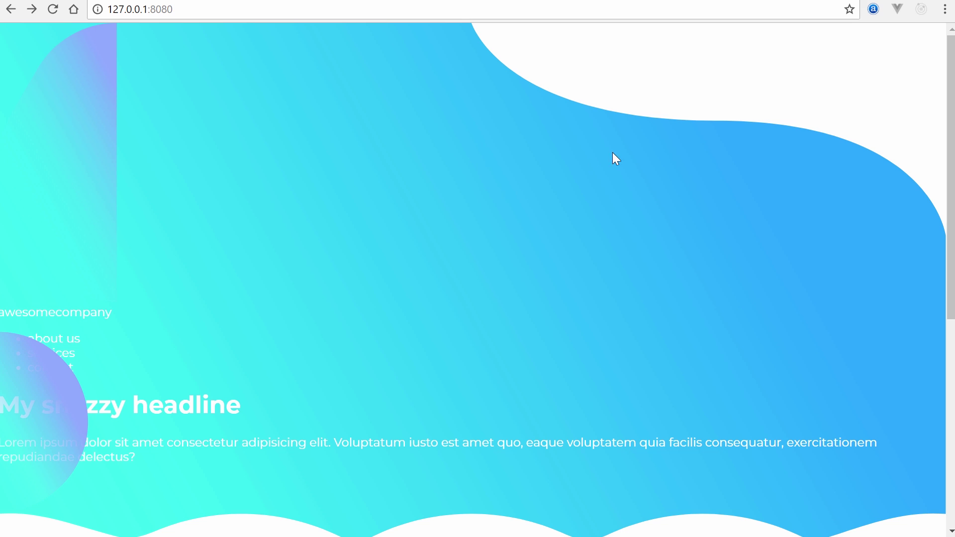
scroll(631, 174, down, 4)
scroll(652, 199, up, 4)
key(alt+Tab)
Open main.css with the sidebar hidden and add a new line below the #left rule
click(490, 211)
click(461, 20)
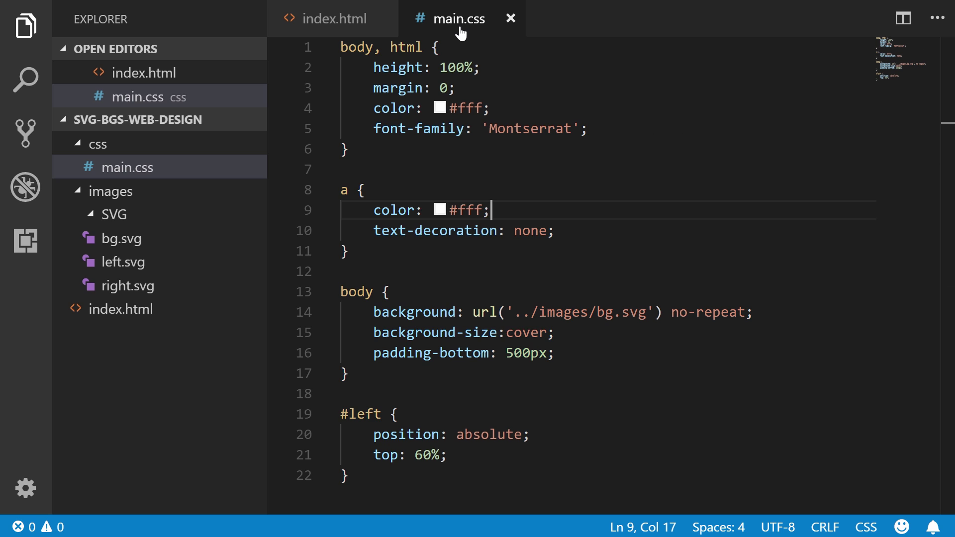
key(ctrl+b)
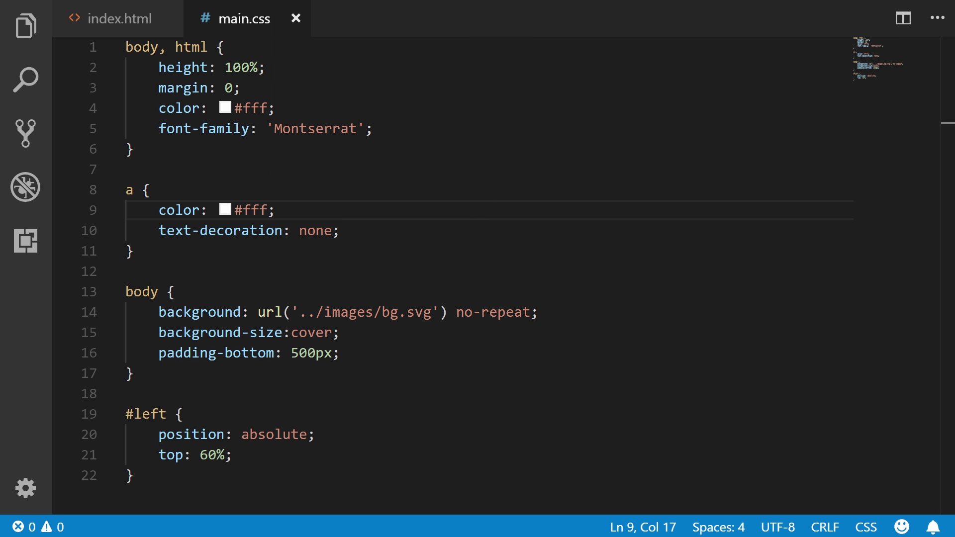
click(247, 312)
scroll(249, 318, down, 2)
click(333, 403)
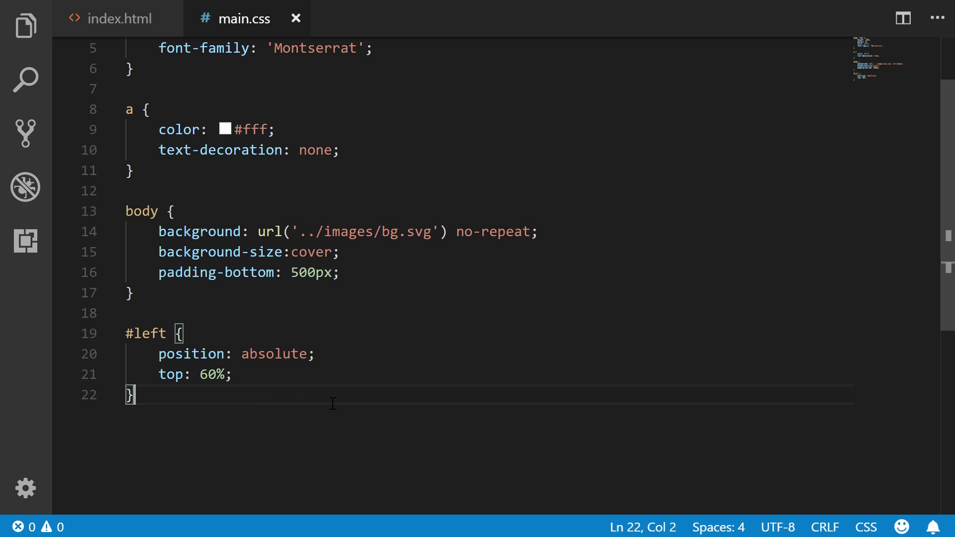
key(Return)
key(Return)
Start a #right rule with a position declaration typed as 'aboslute'
text(#ir)
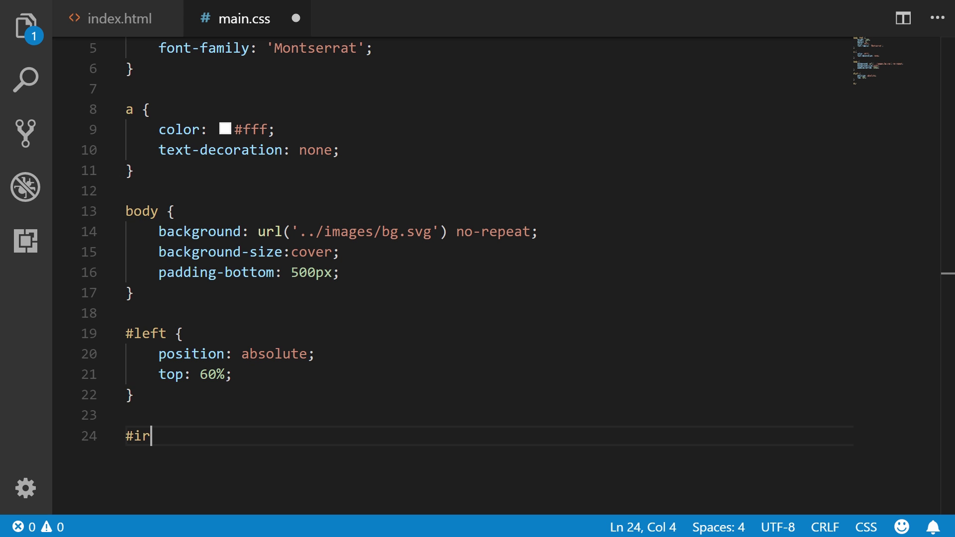
key(BackSpace)
key(BackSpace)
text(right {)
key(Return)
text(b)
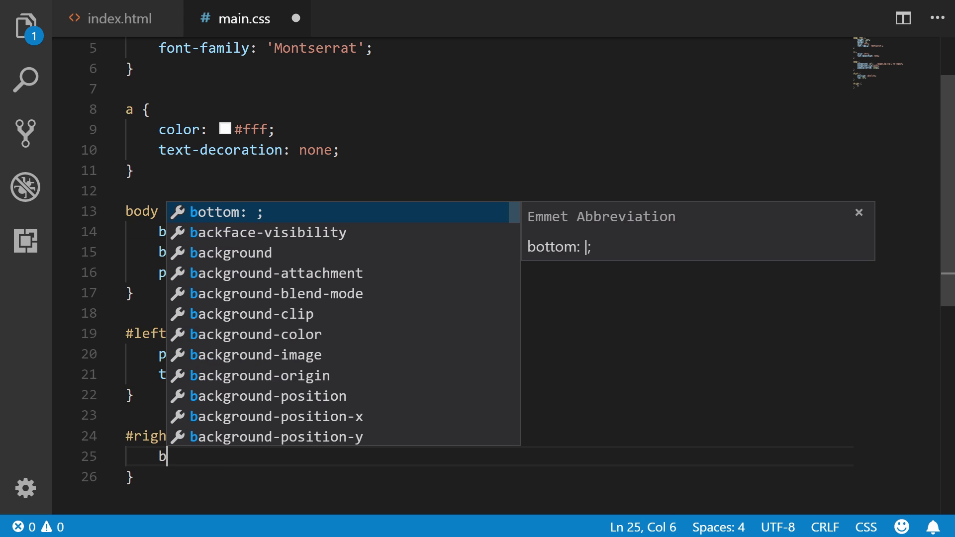
key(BackSpace)
text(position)
key(Return)
text(aboslute;)
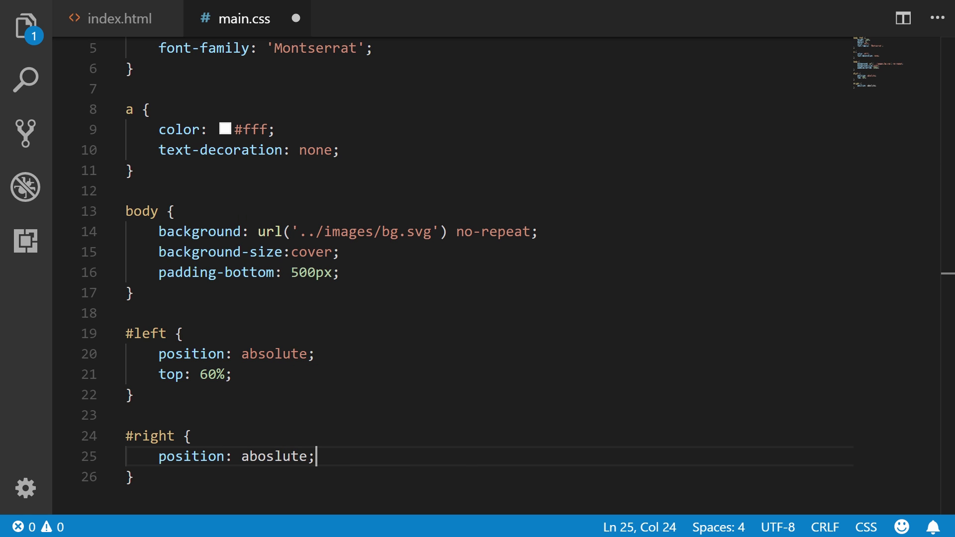
key(Return)
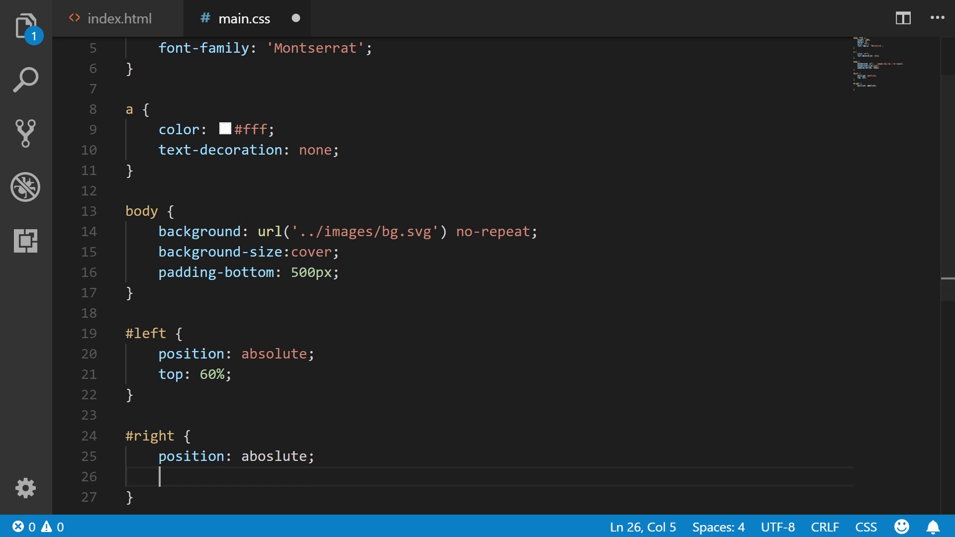
Correct the misspelled position value in #right to 'absolute' by pasting it
double_click(283, 354)
key(ctrl+c)
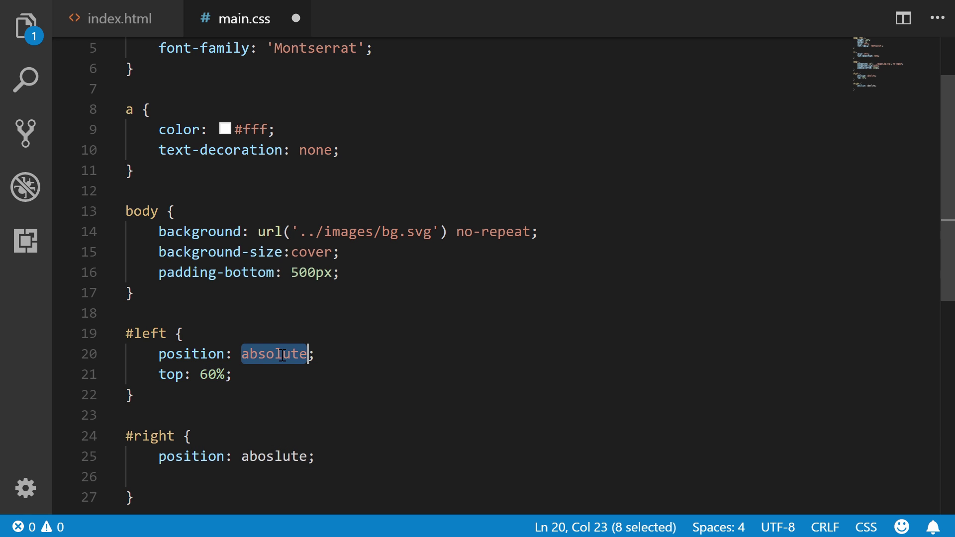
click(285, 456)
key(ctrl+v)
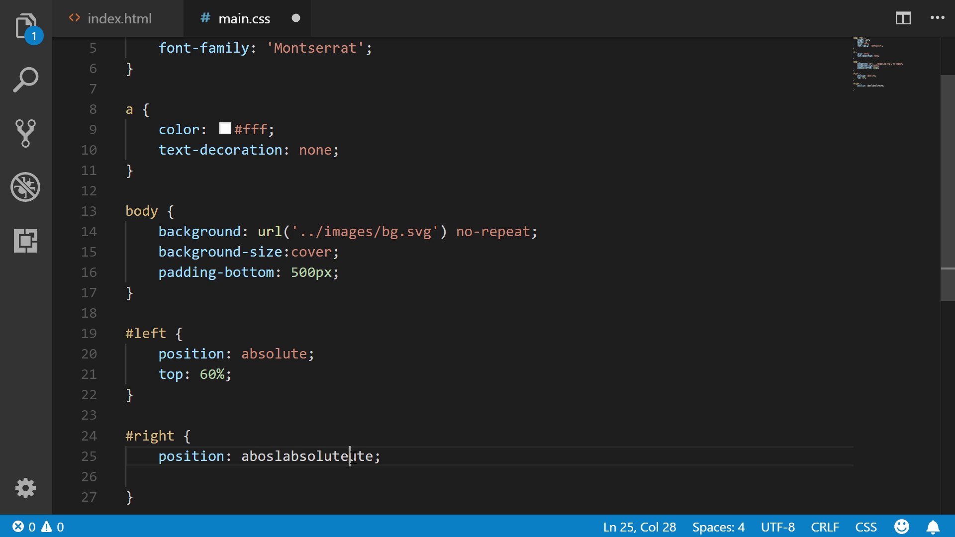
double_click(288, 456)
key(ctrl+v)
click(375, 456)
key(Return)
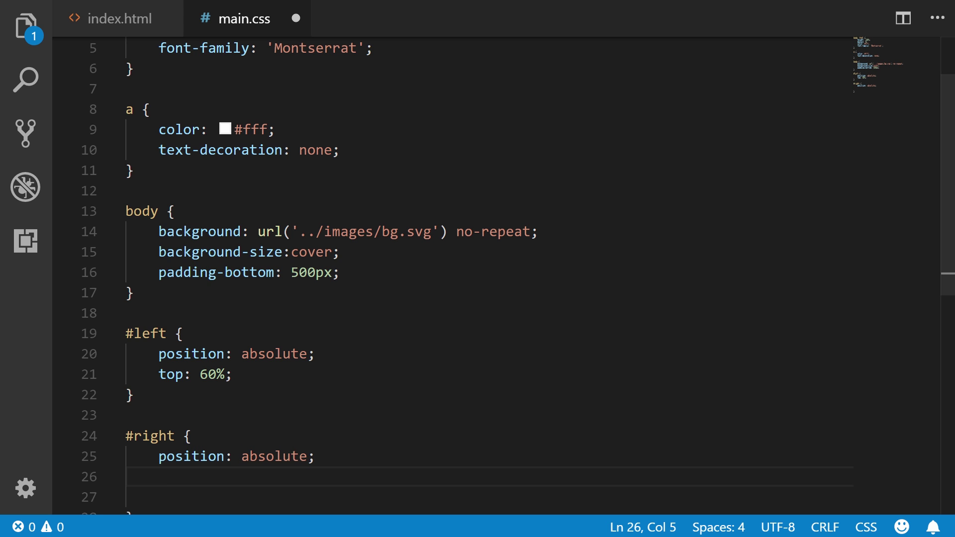
Add top: 20%, right: 0 and z-index: 1 to #right, tidying the surrounding blank lines
text(top)
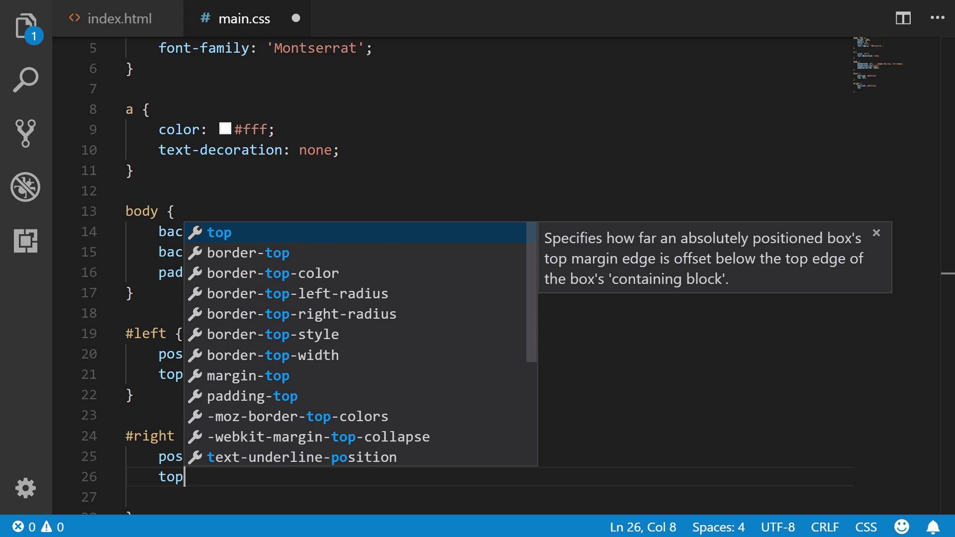
text(: 20%)
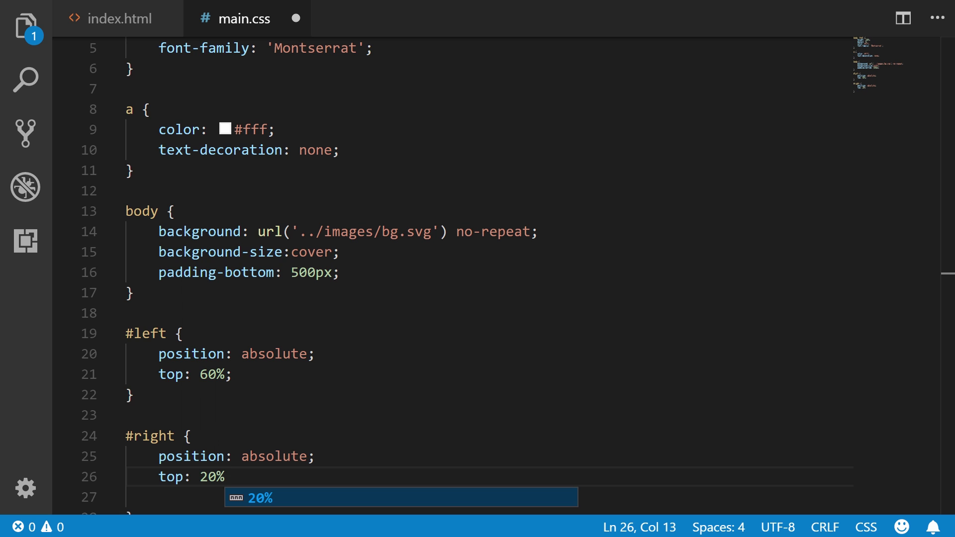
text(;)
key(Return)
text(right: 0;)
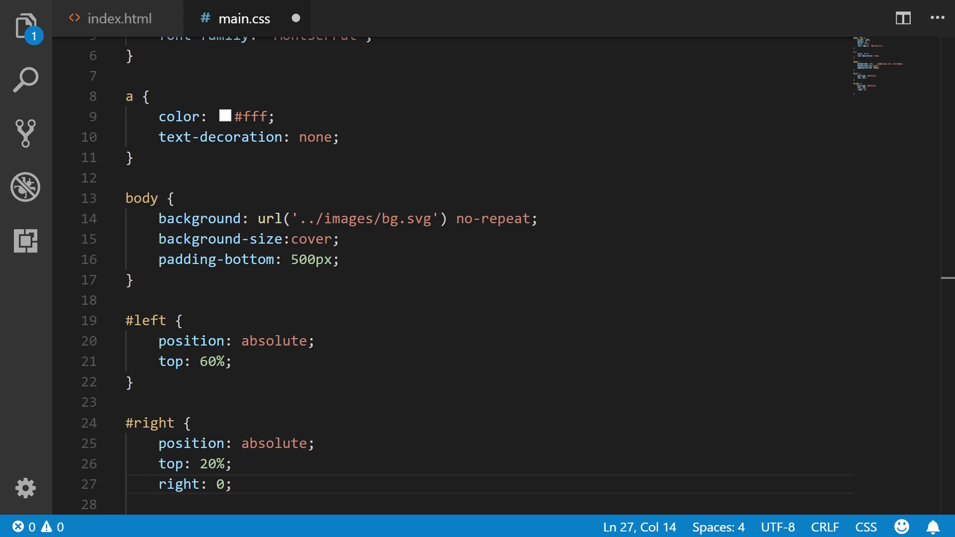
key(Return)
text(z-index: 1;)
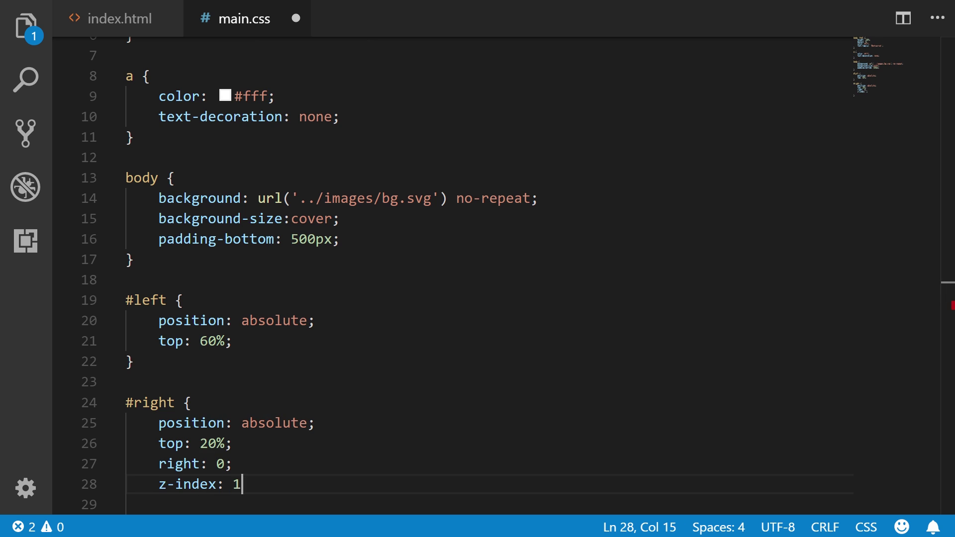
scroll(172, 259, down, 4)
key(ctrl+End)
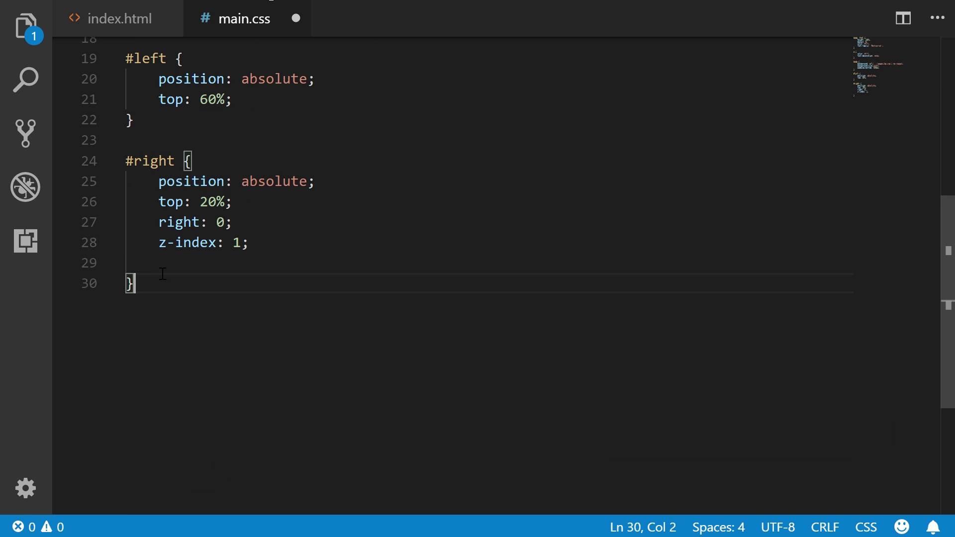
click(177, 263)
key(BackSpace)
click(181, 266)
key(Return)
Add a nav rule with padding: 50px
key(Return)
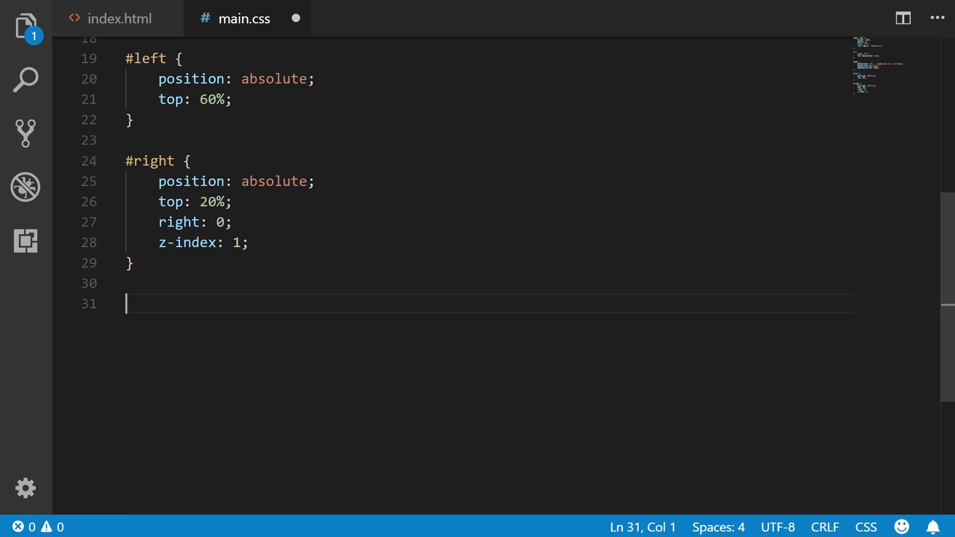
text(nav {)
key(Return)
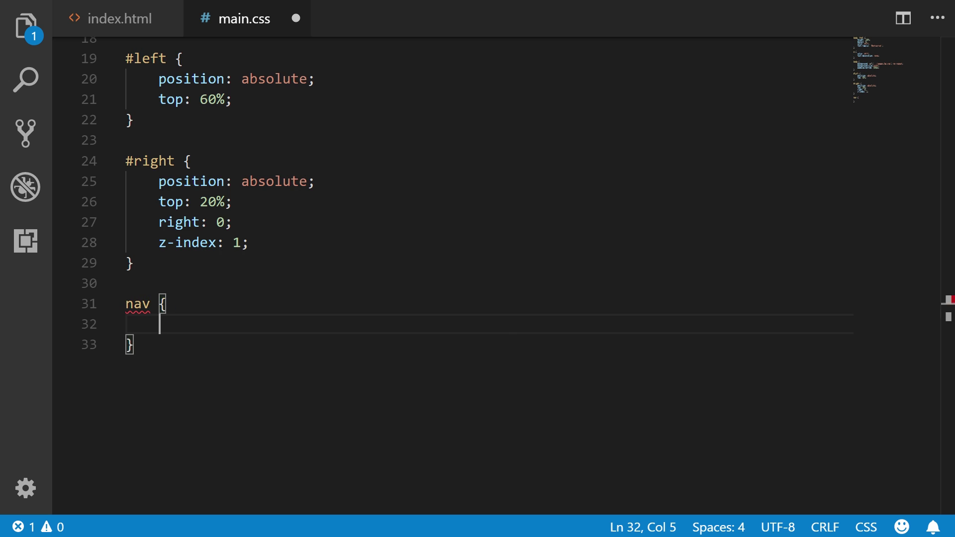
text(padding:)
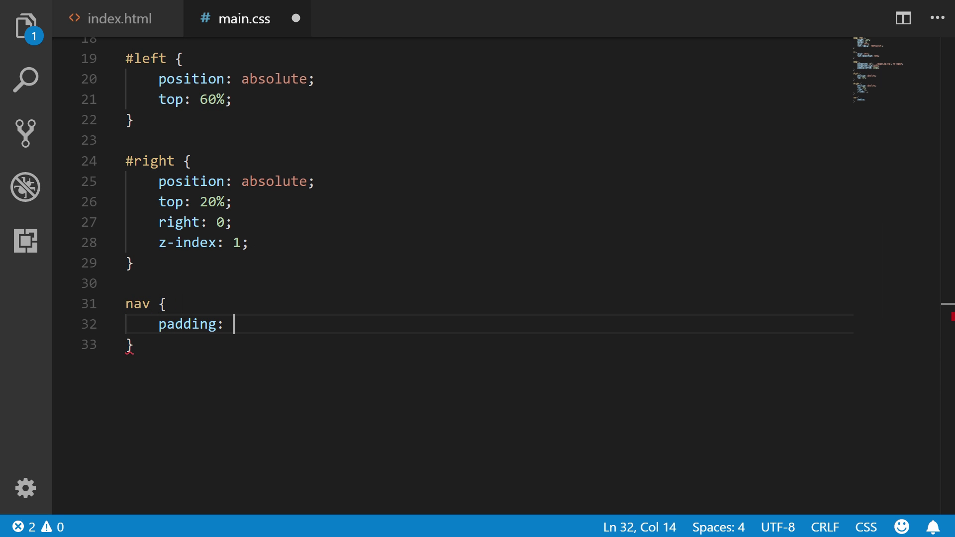
text( 50%)
key(BackSpace)
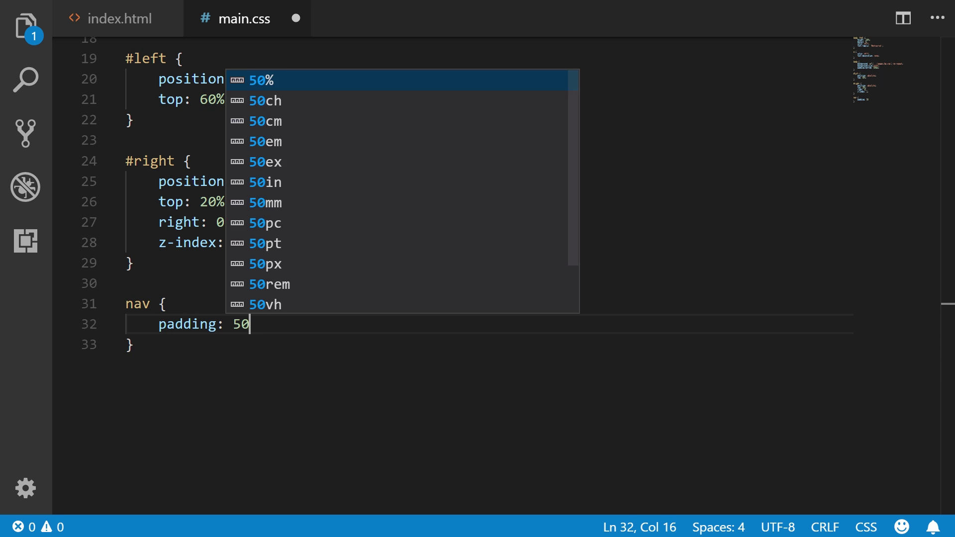
text(px;)
click(293, 340)
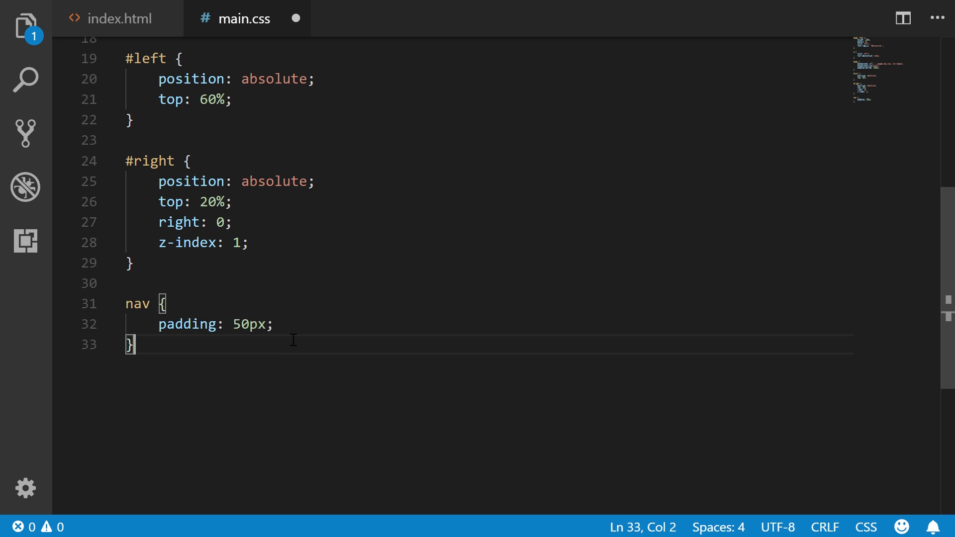
key(Return)
key(Return)
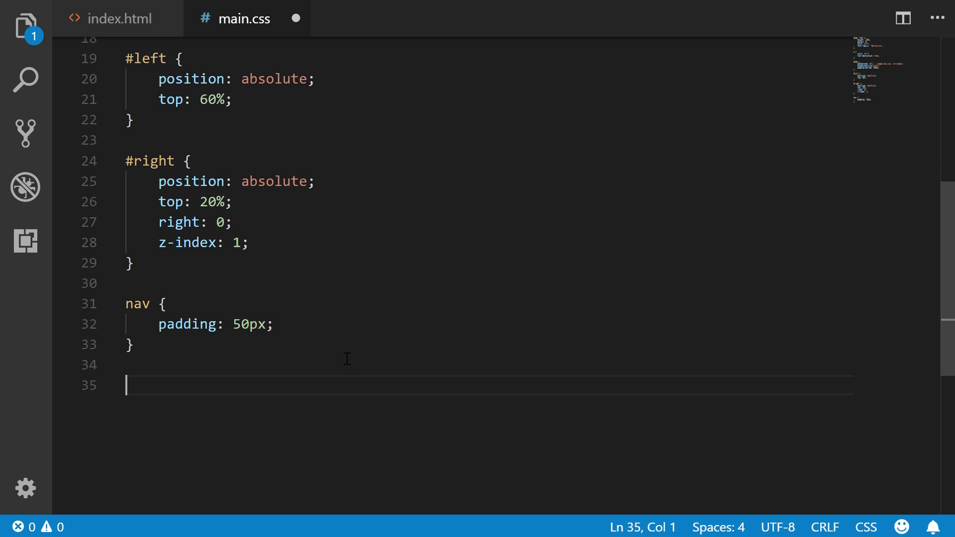
scroll(276, 385, down, 3)
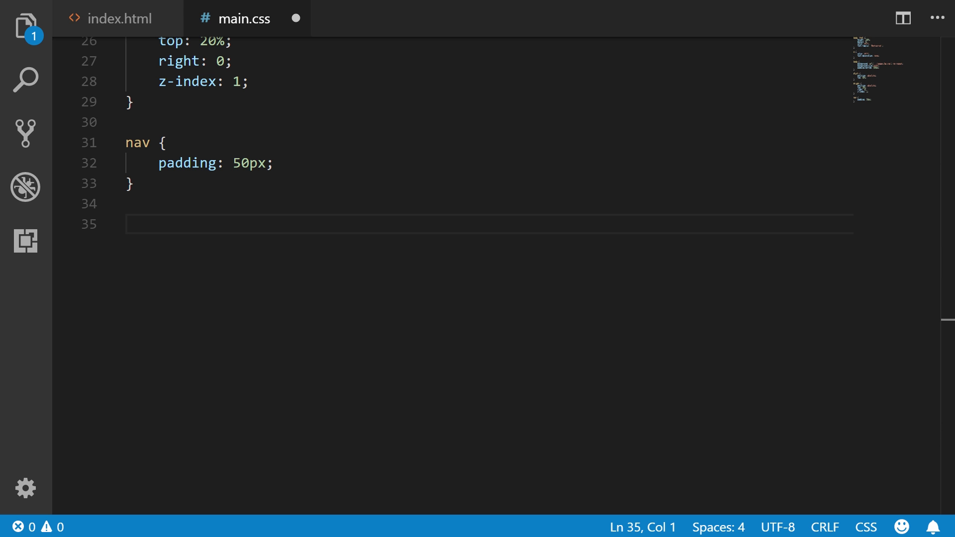
Add a nav ul rule with list-style-type: none and float: right
text(nav ul {)
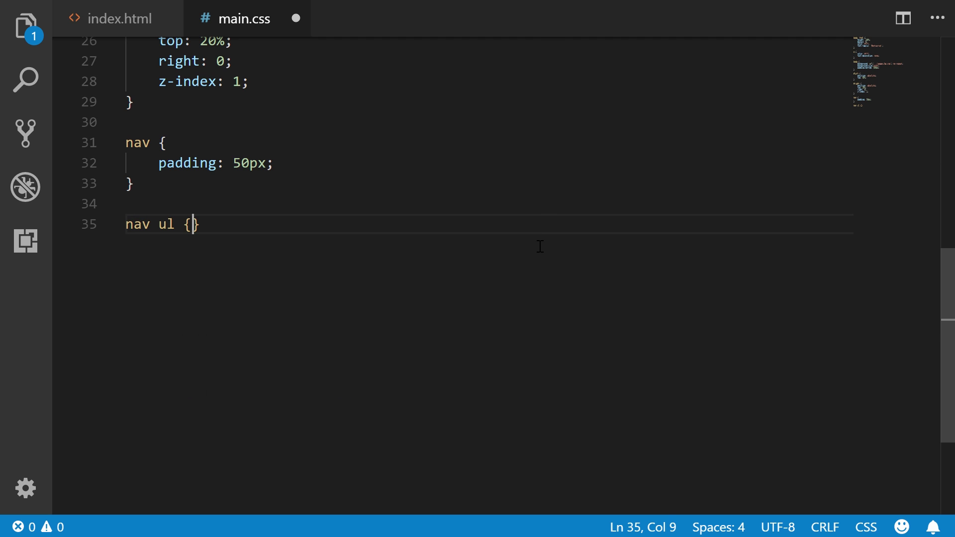
key(Return)
text(list-style-ty)
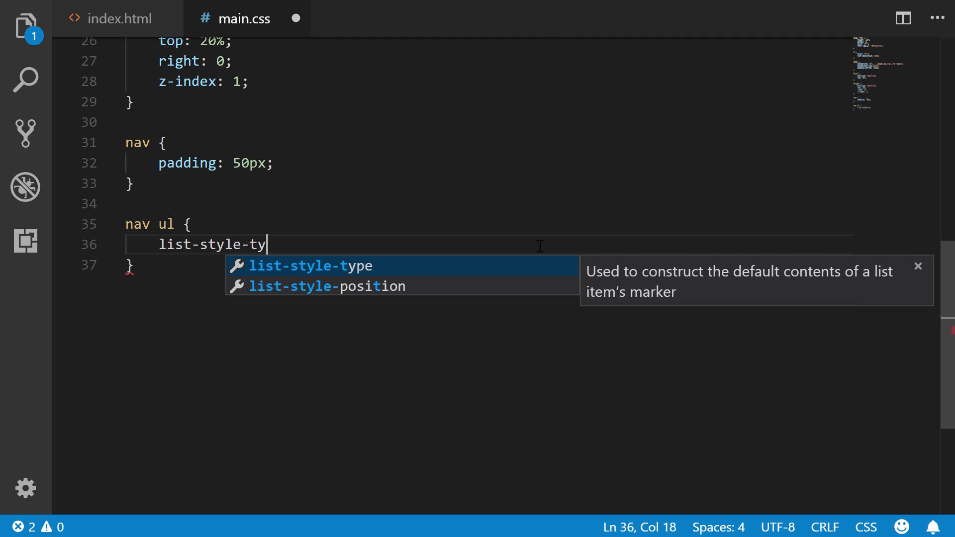
key(Return)
text(none;)
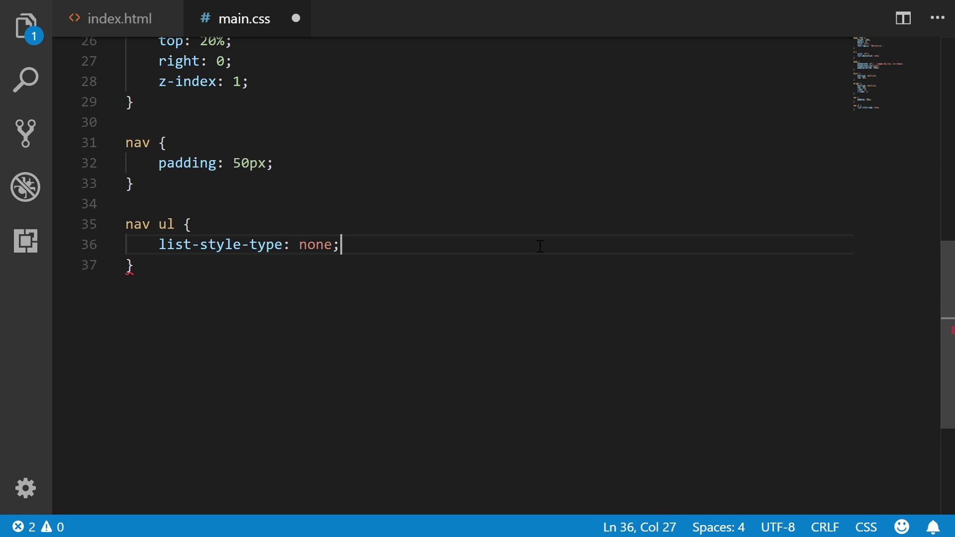
key(Return)
text(float: right;)
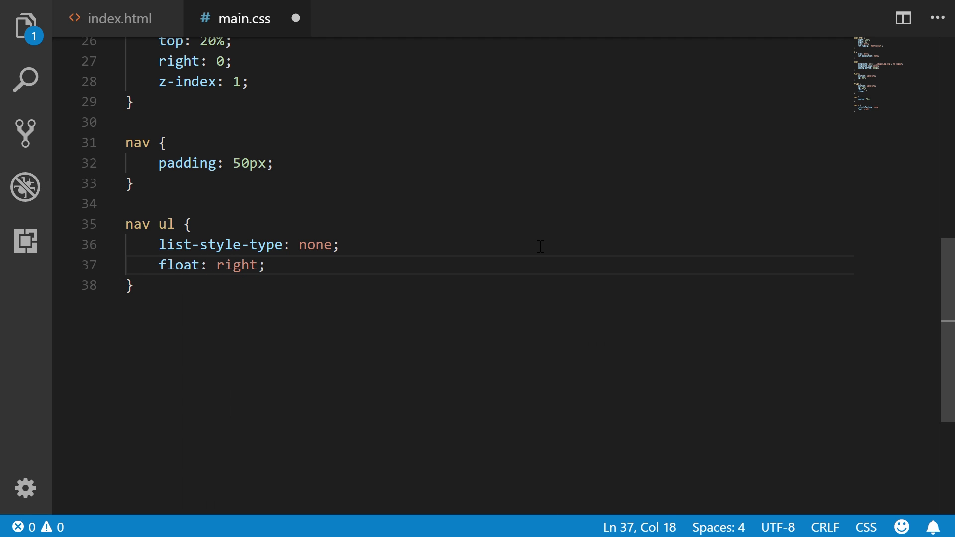
key(Down)
key(Return)
Add a nav ul li rule with float: left, dropping the display: inline line
text(nav ul li)
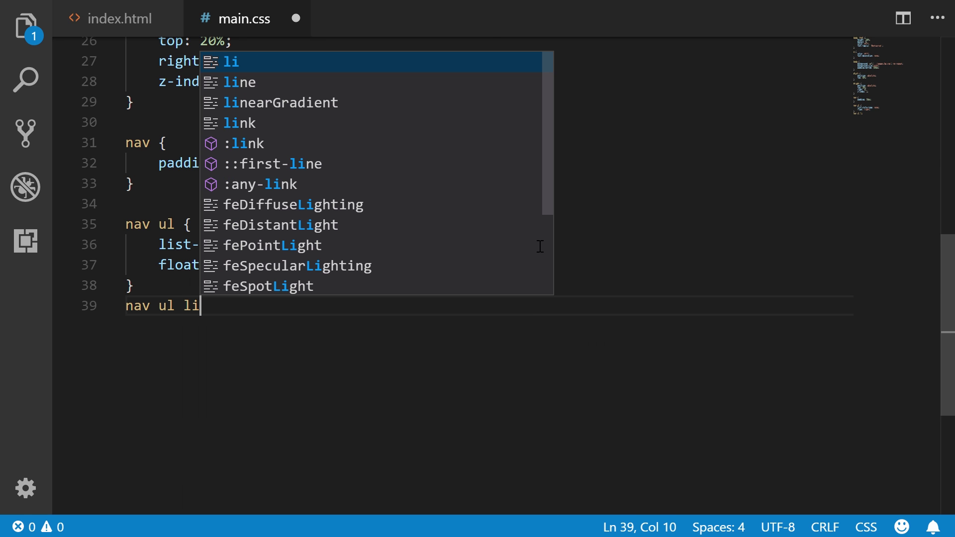
text( {)
key(Return)
text(displa)
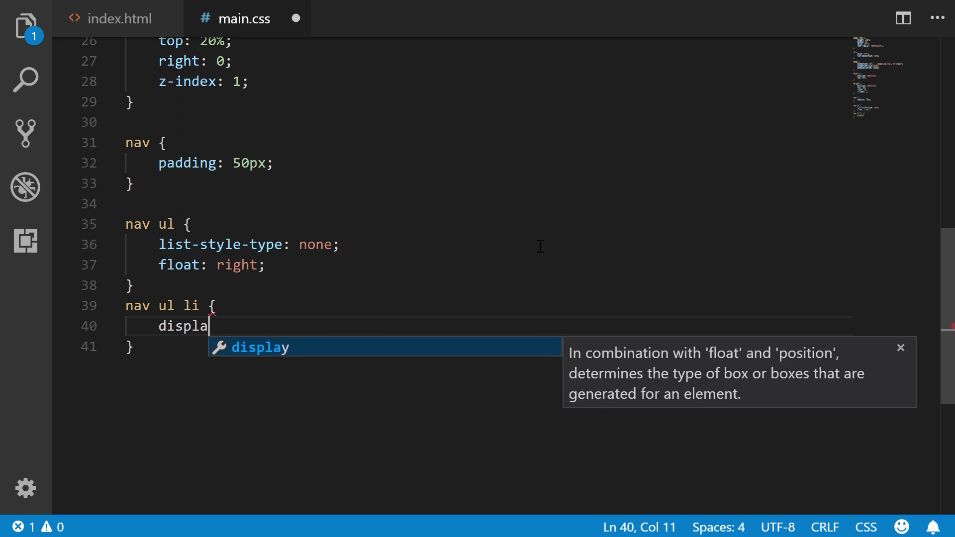
text(y: inline;)
key(Return)
text(float: )
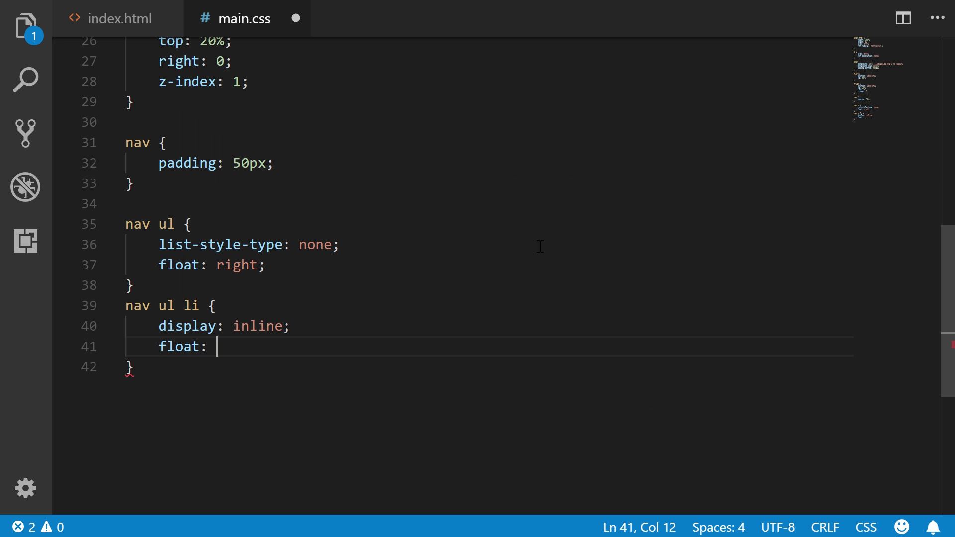
text(le)
key(BackSpace)
key(BackSpace)
text(left;)
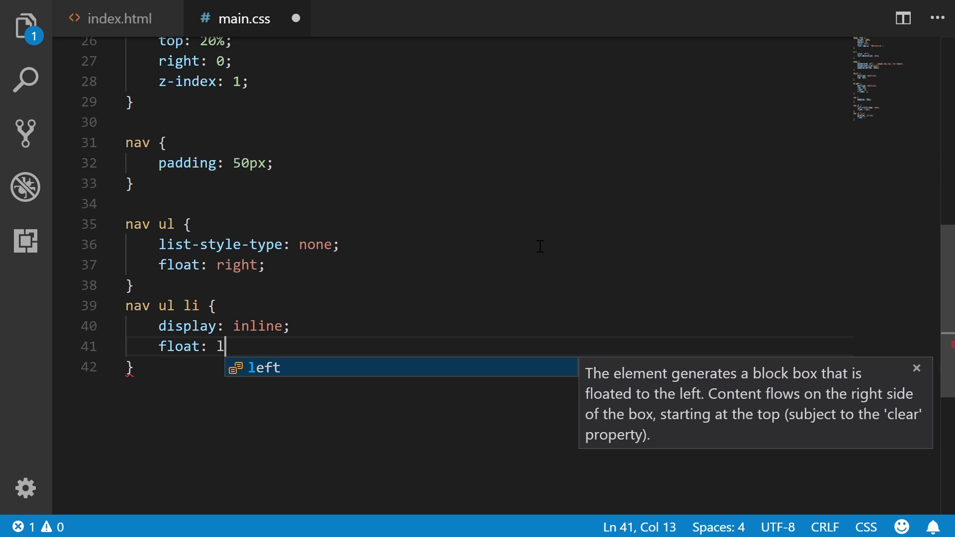
click(252, 407)
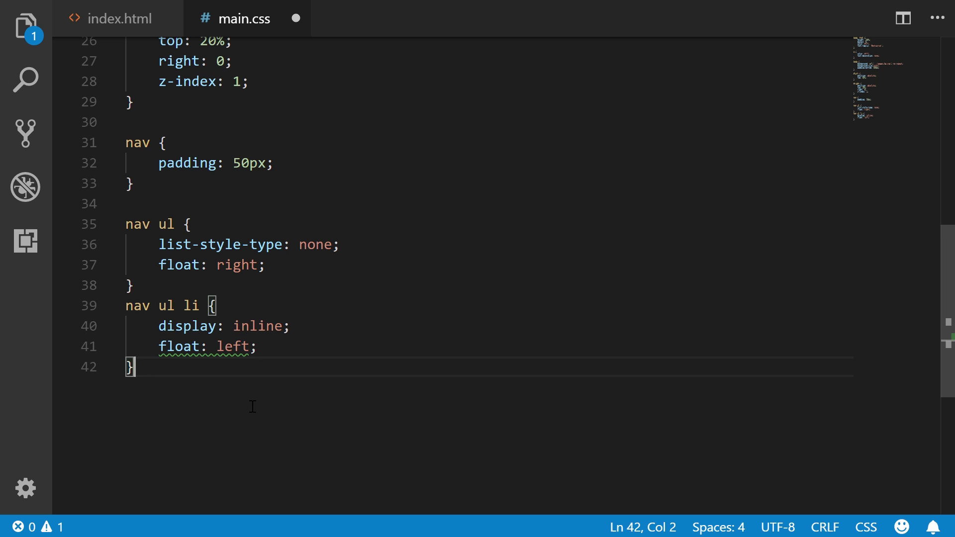
drag(326, 329, 126, 326)
key(BackSpace)
key(BackSpace)
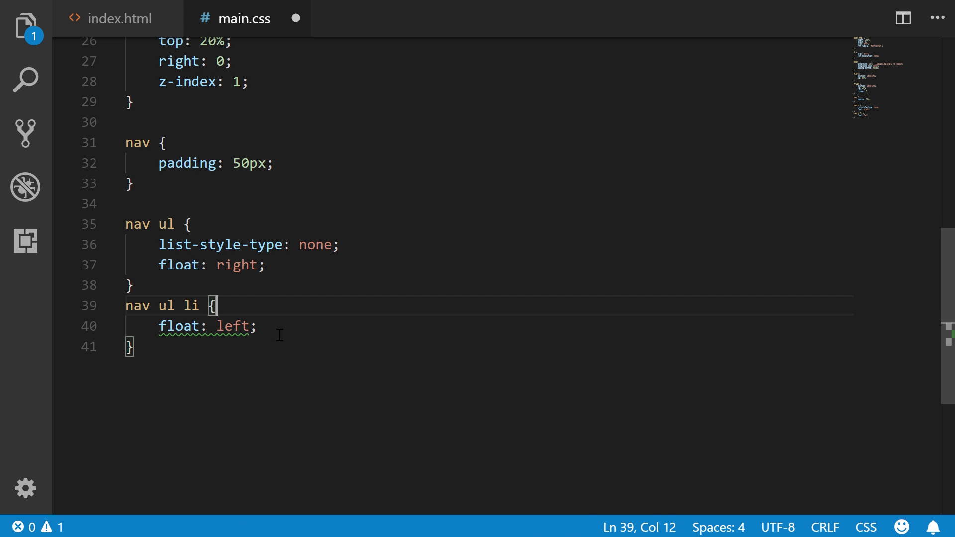
click(277, 328)
click(291, 352)
key(Return)
Add a nav ul li a rule with color #000 and padding 0 30px
key(Return)
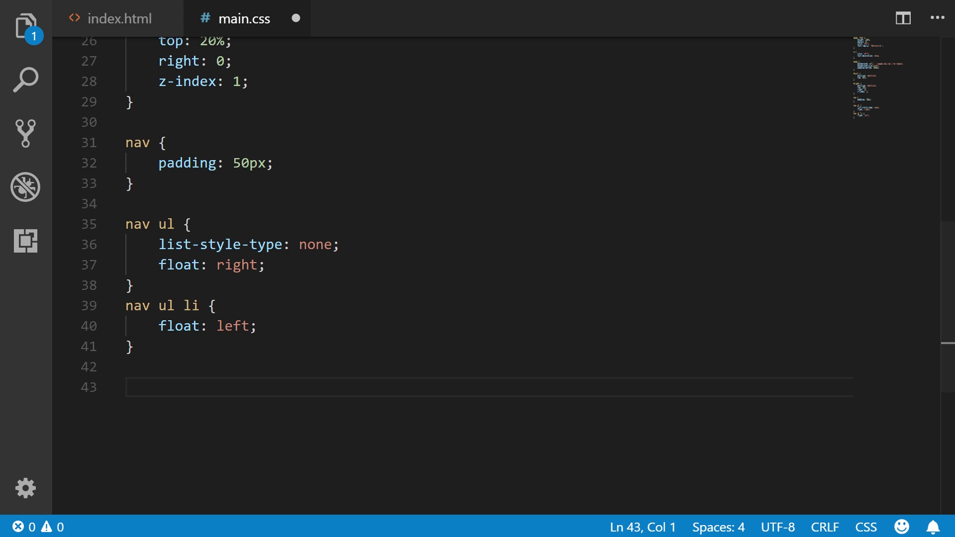
text(nav ul li a {)
key(Return)
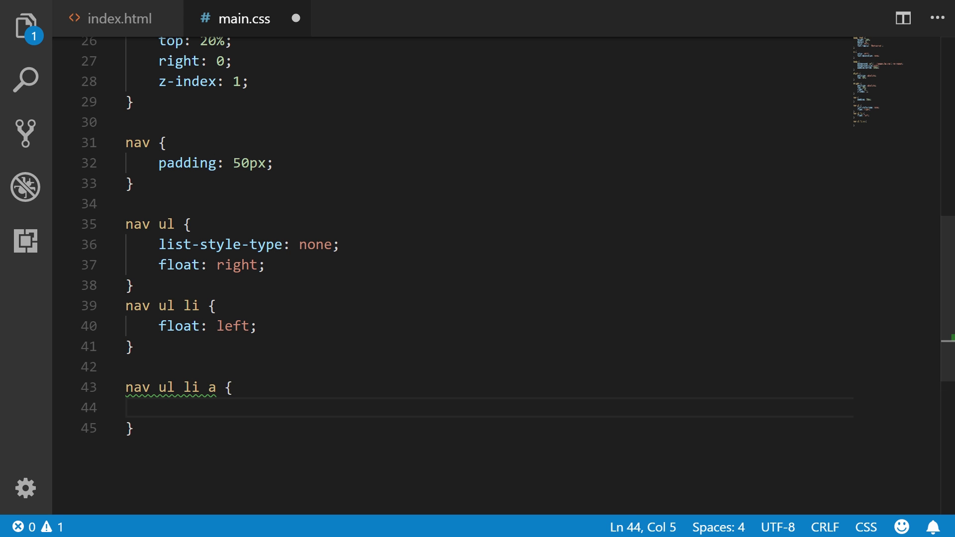
text(color: #000;)
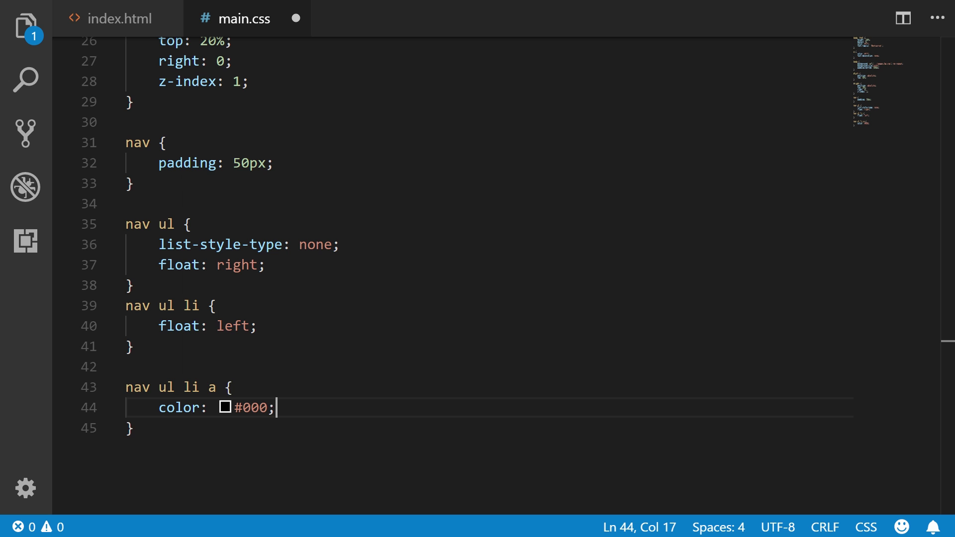
key(Return)
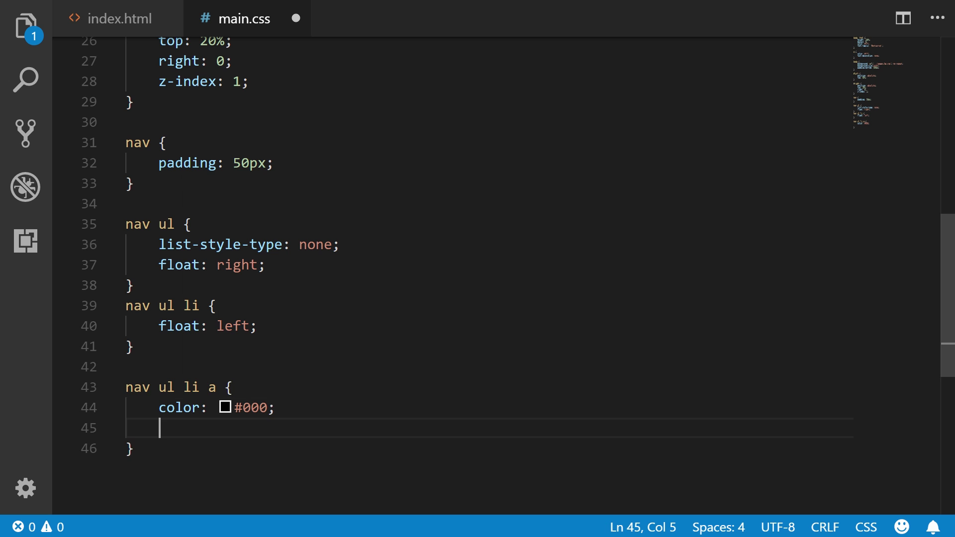
text(padding: 0 30px;)
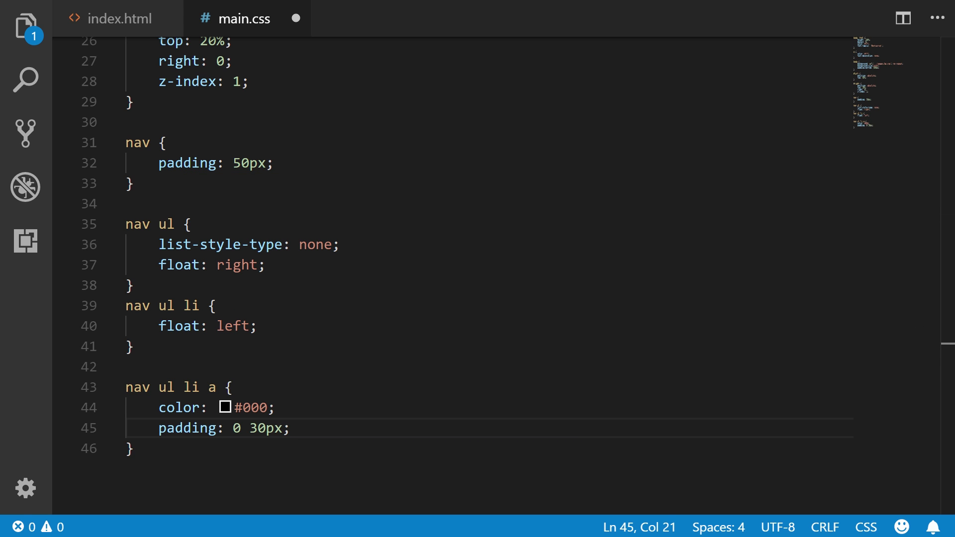
key(Down)
Add a #logo rule with font-size: 2em and save main.css
key(Return)
key(Return)
text(#logo)
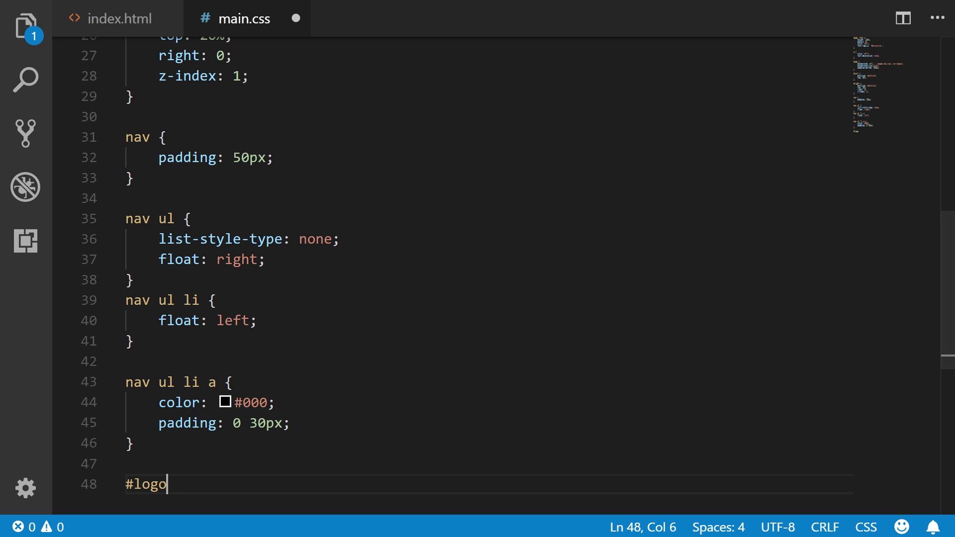
text( {)
key(Return)
text(font-)
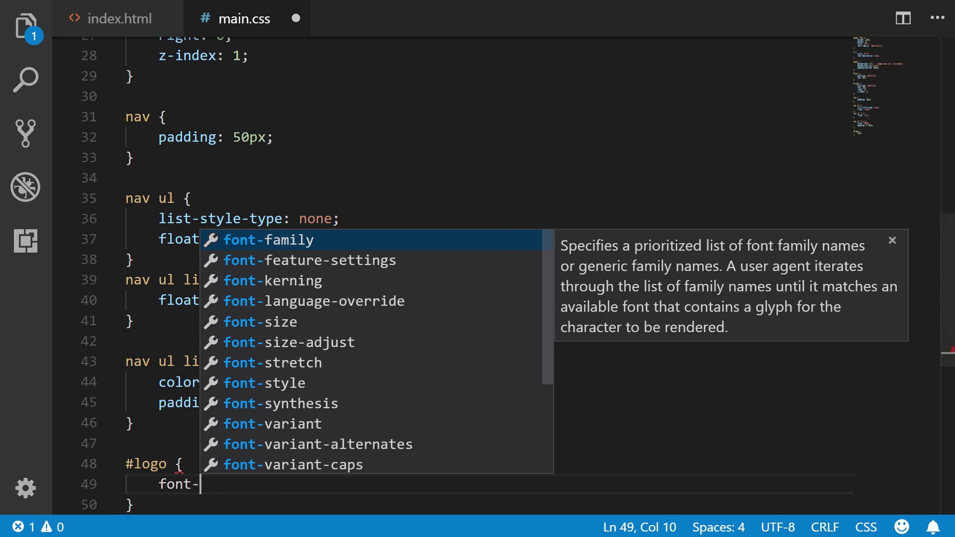
text(size: 2em;)
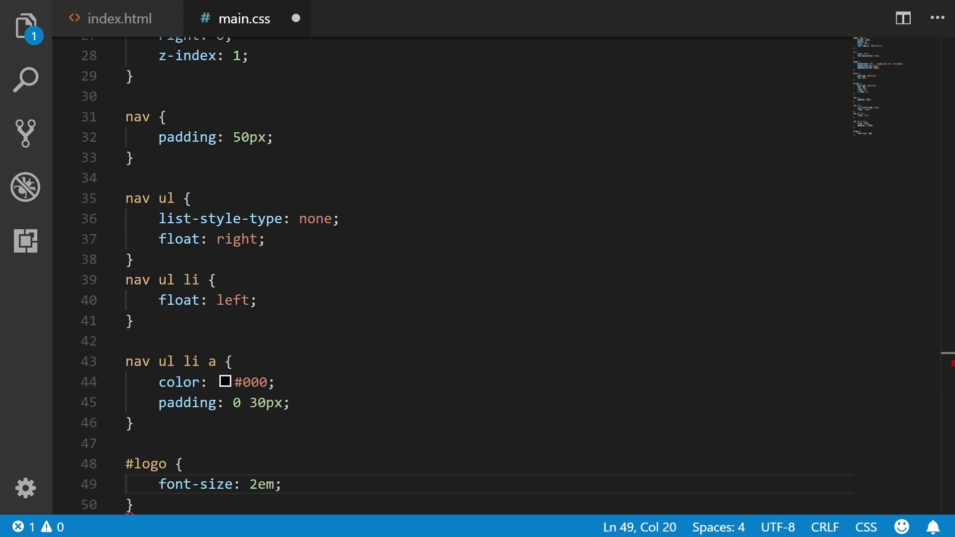
key(ctrl+s)
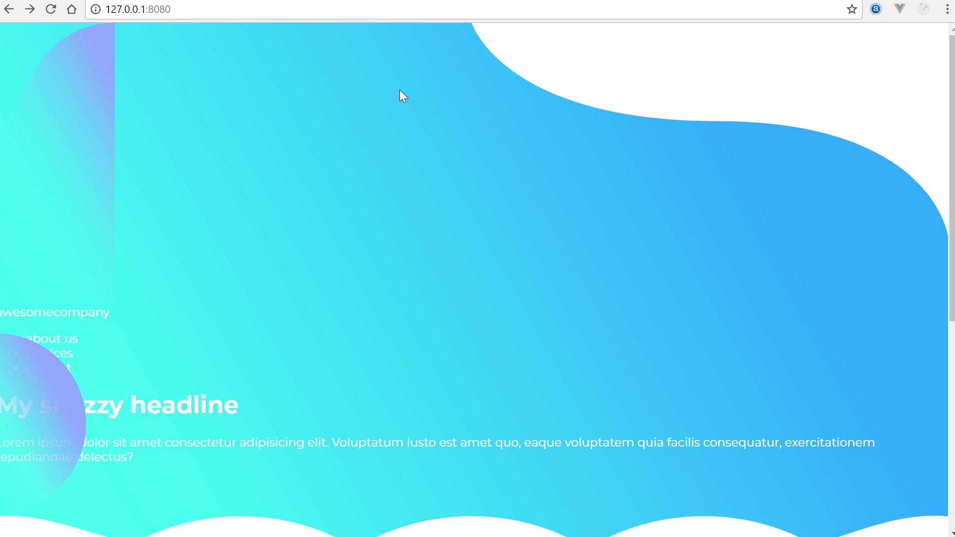
Load css/main.css in Chrome and reload it to refresh the cached stylesheet
click(214, 8)
click(214, 8)
text(/main)
key(BackSpace)
key(BackSpace)
key(BackSpace)
key(BackSpace)
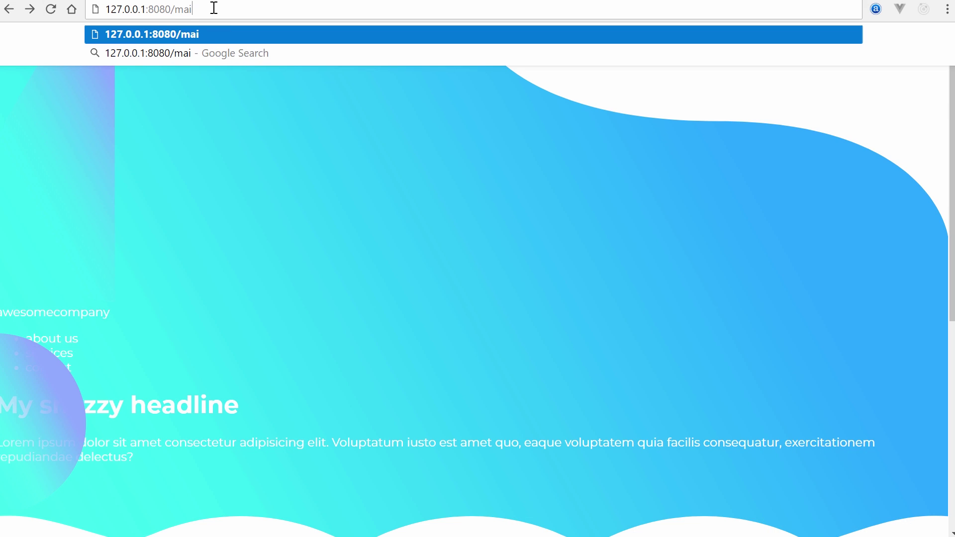
text(css/main.css)
key(Return)
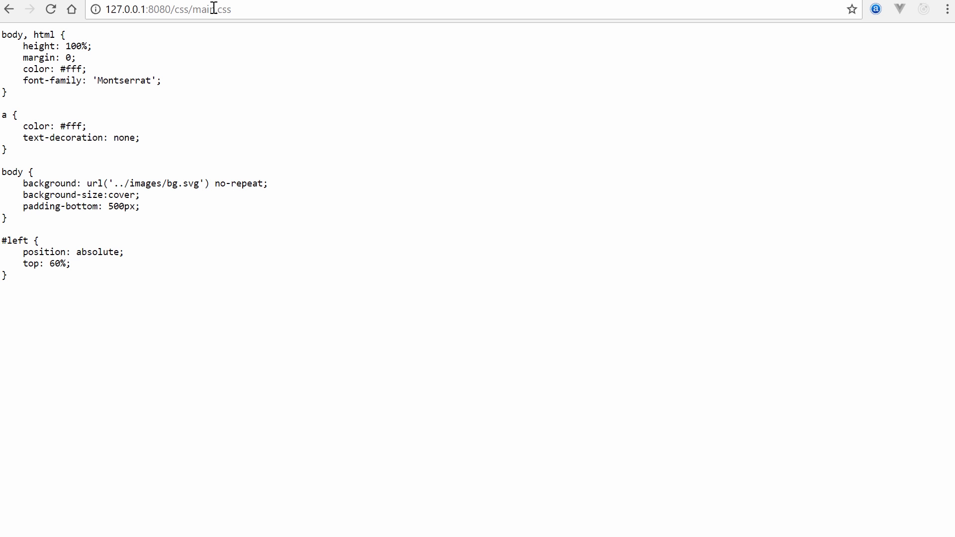
click(44, 11)
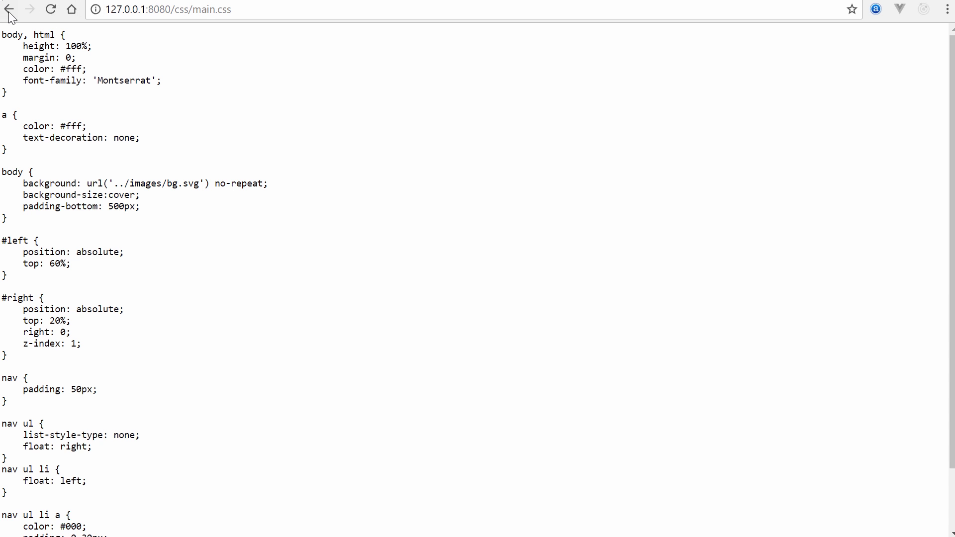
Go back to the landing page and check the 2em logo and black nav links, then return to VS Code
click(192, 10)
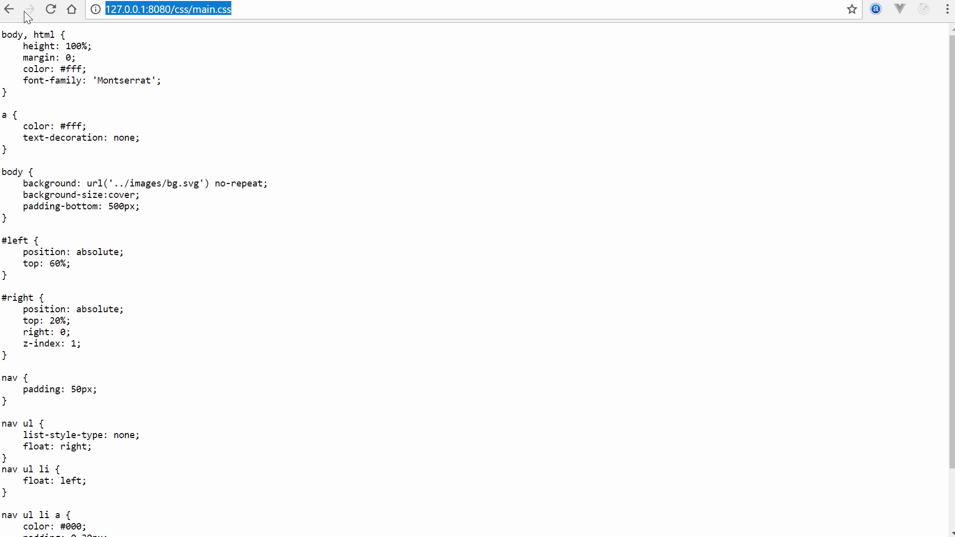
click(8, 14)
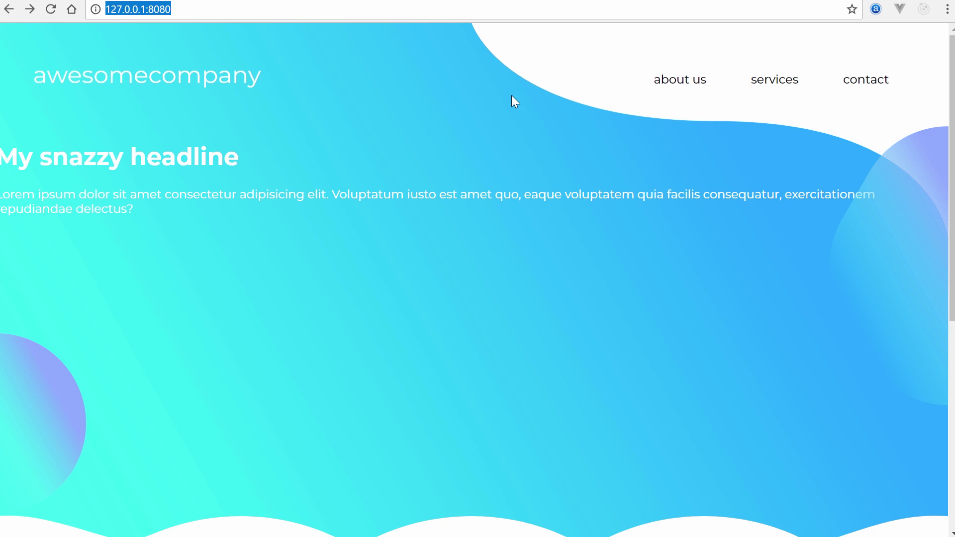
click(597, 192)
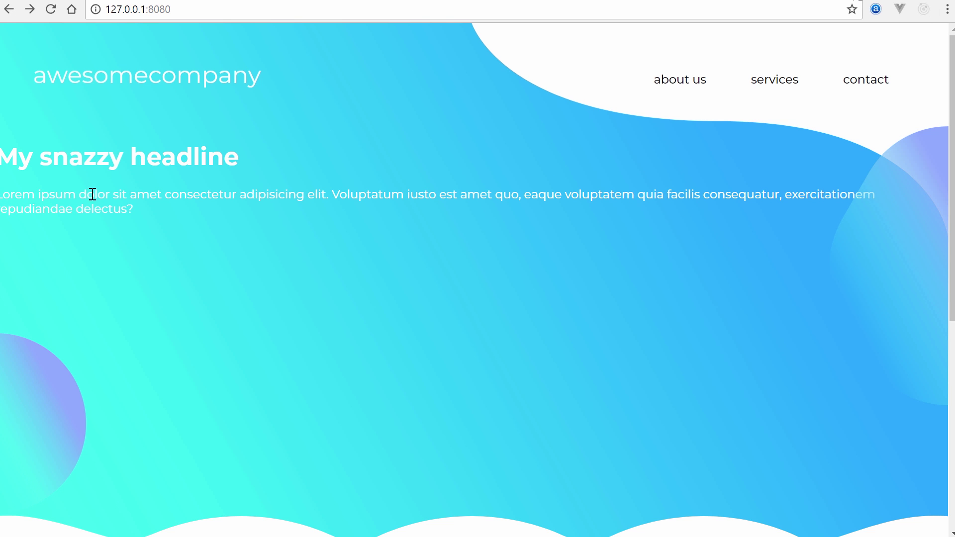
scroll(625, 266, down, 7)
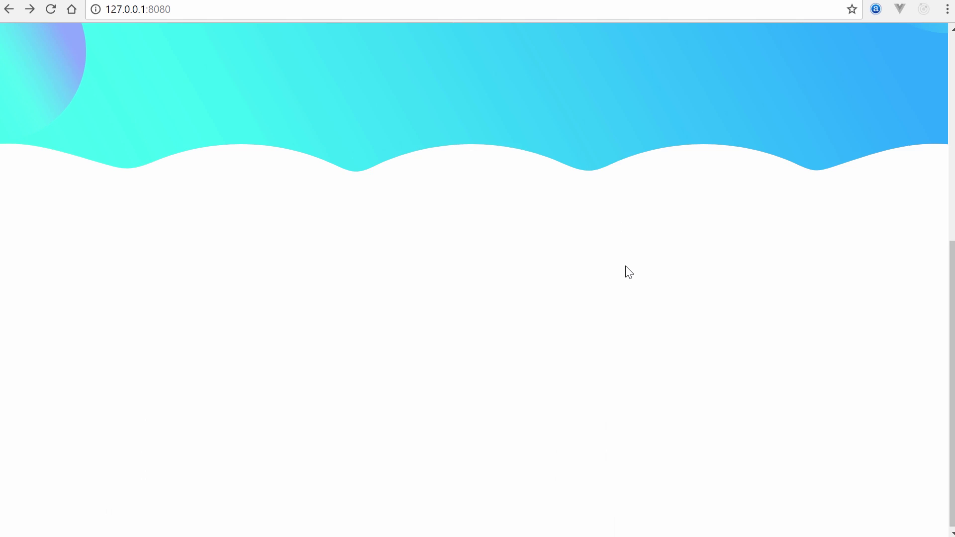
scroll(625, 266, up, 7)
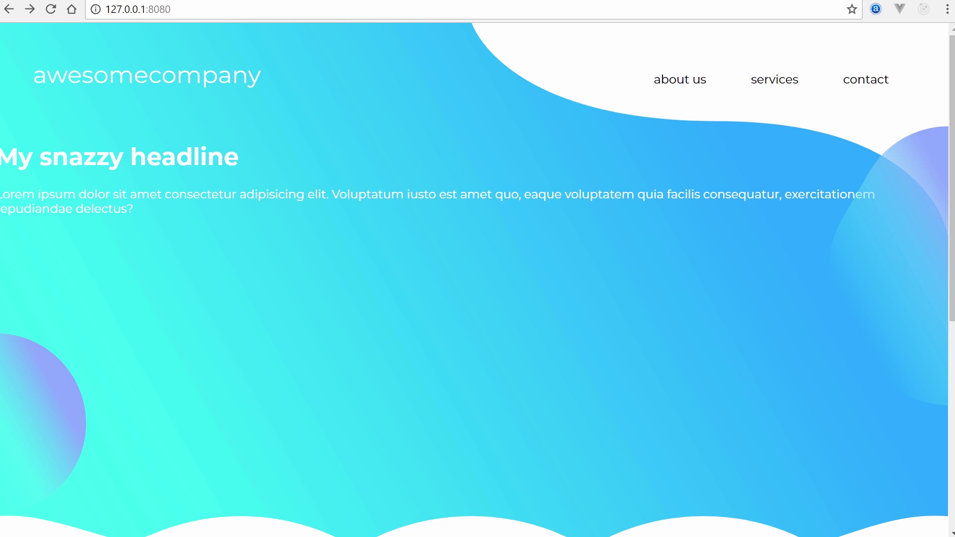
key(alt+Tab)
Open a new blank line after the #logo rule in main.css
scroll(383, 351, down, 1)
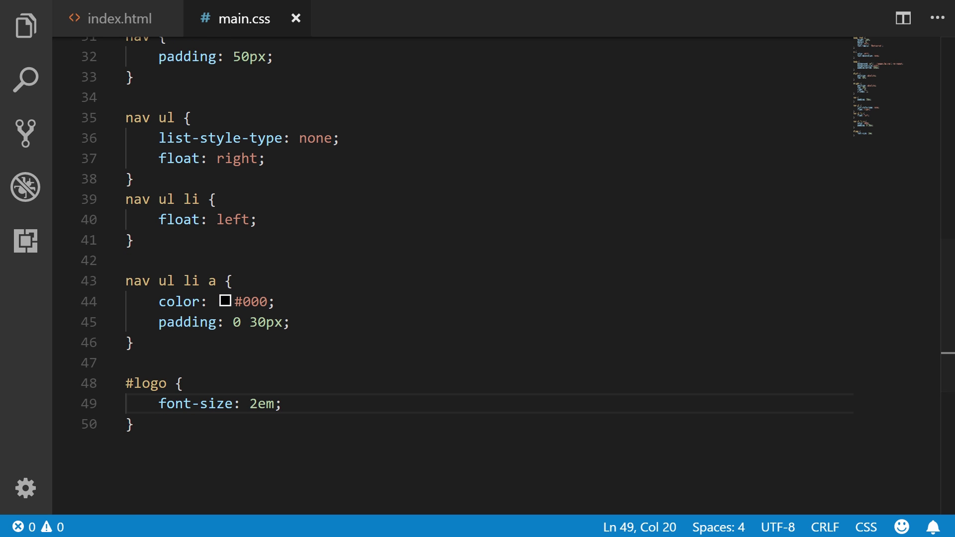
click(352, 378)
scroll(294, 358, down, 2)
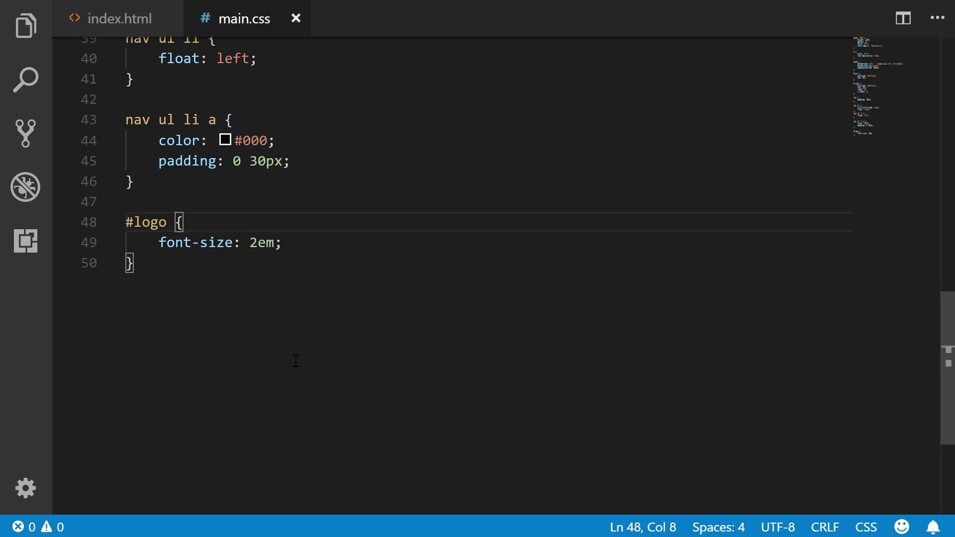
scroll(430, 383, up, 1)
key(Up)
scroll(430, 383, down, 2)
click(328, 263)
key(Return)
key(Return)
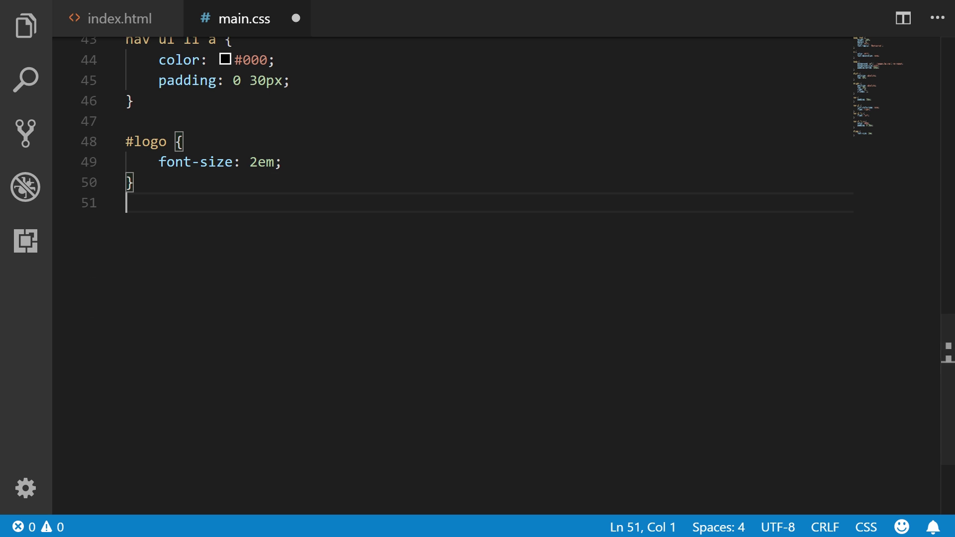
Type .container with text-align: center, width: 60% and margin: 110px auto
text(.container {)
key(Return)
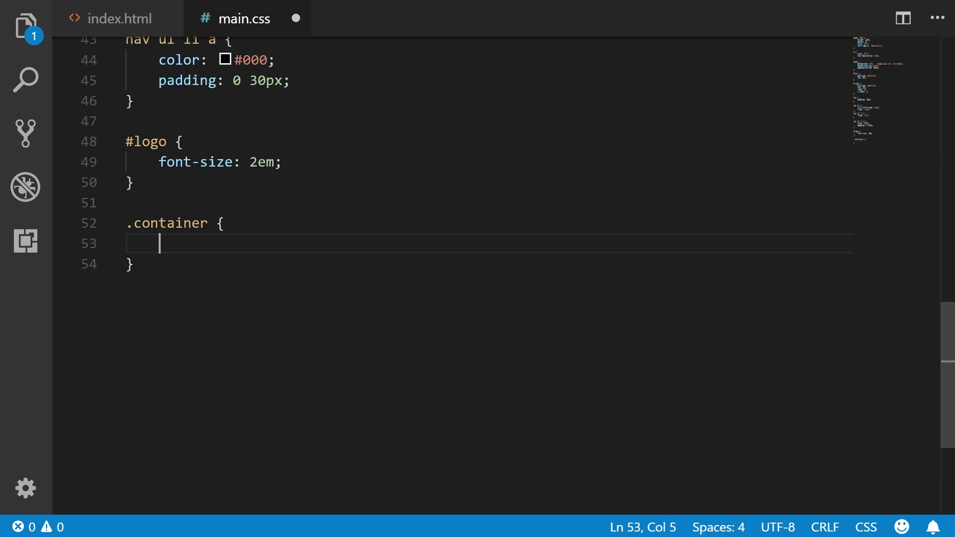
text(text-align: center;)
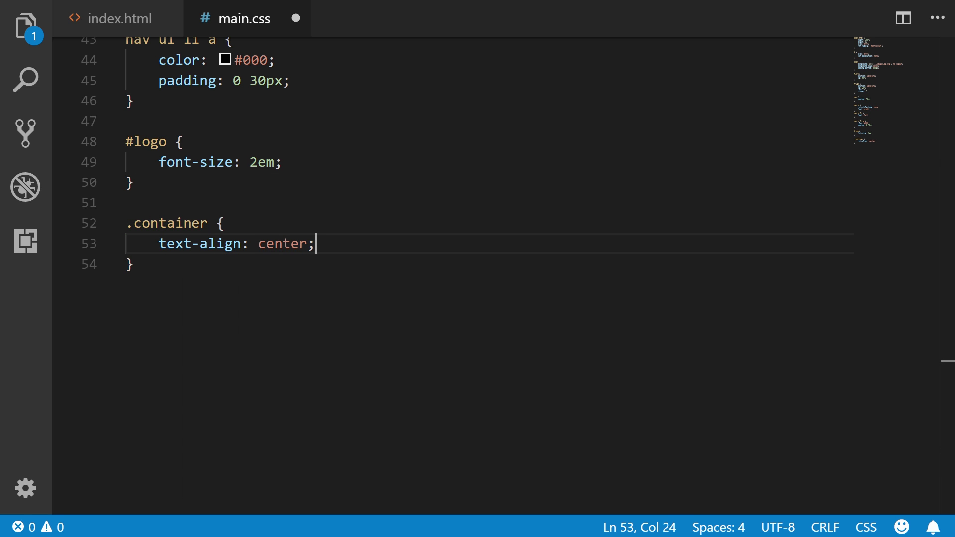
key(Return)
text(width: 60^)
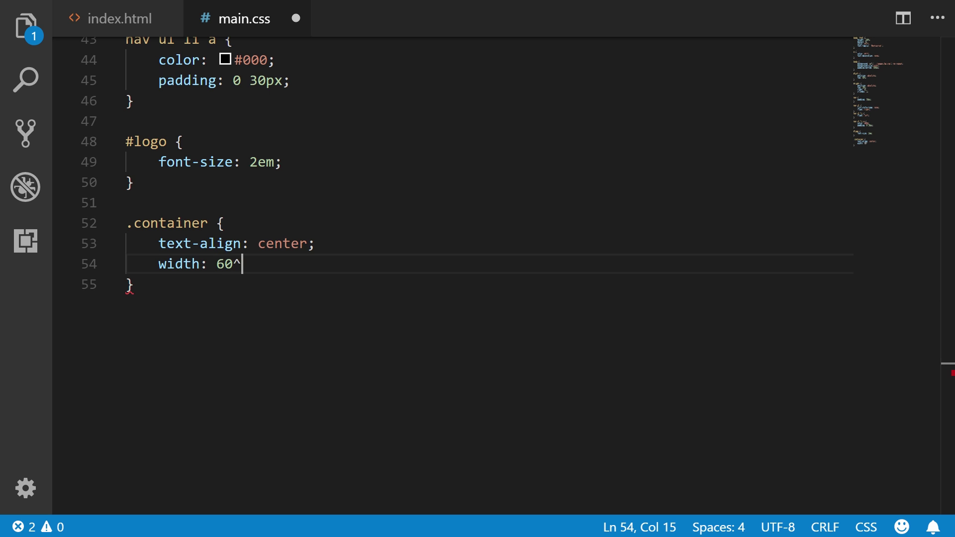
key(BackSpace)
text(%;)
key(Return)
text(margin: 100)
key(BackSpace)
key(BackSpace)
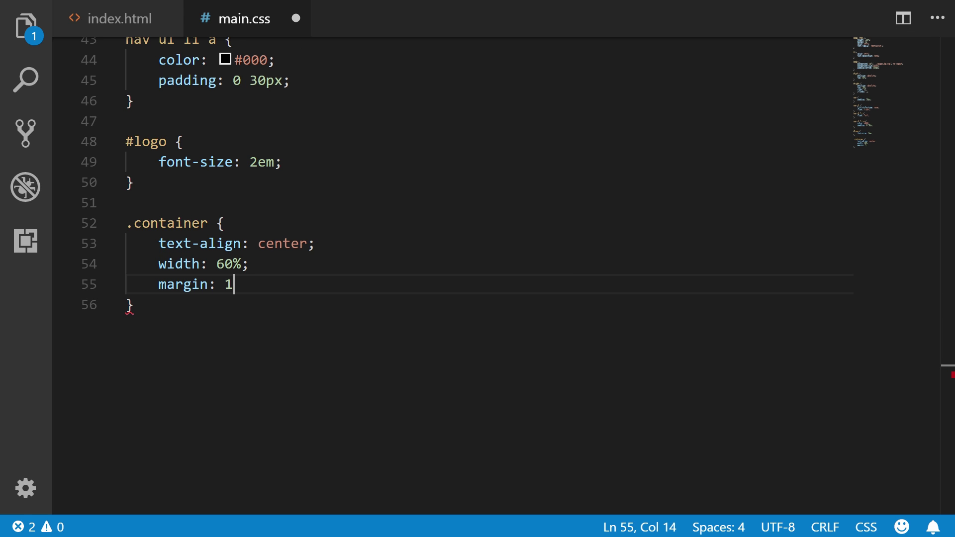
text(10px auto;)
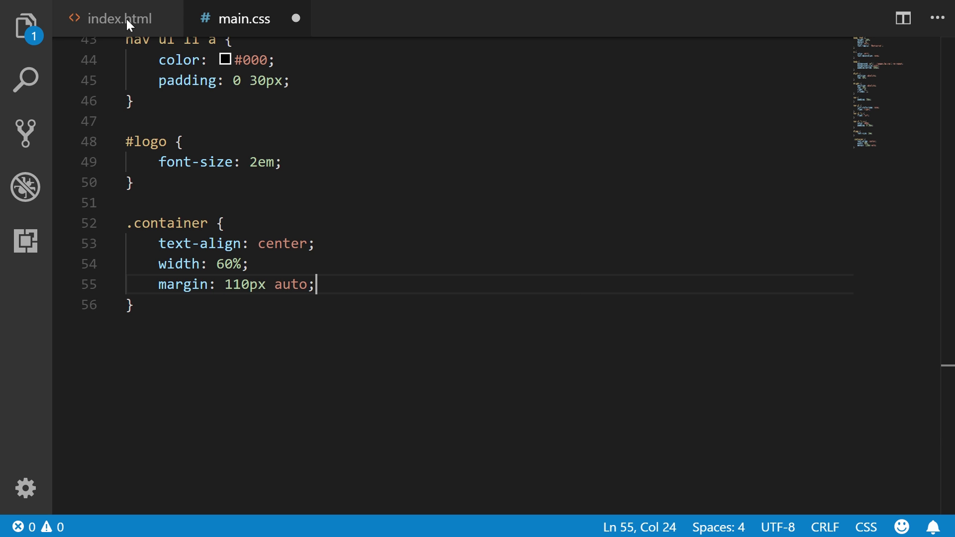
Add an h1 rule with font-size: 3.5em below .container
click(214, 324)
key(Return)
key(Return)
text(h1 {)
key(Return)
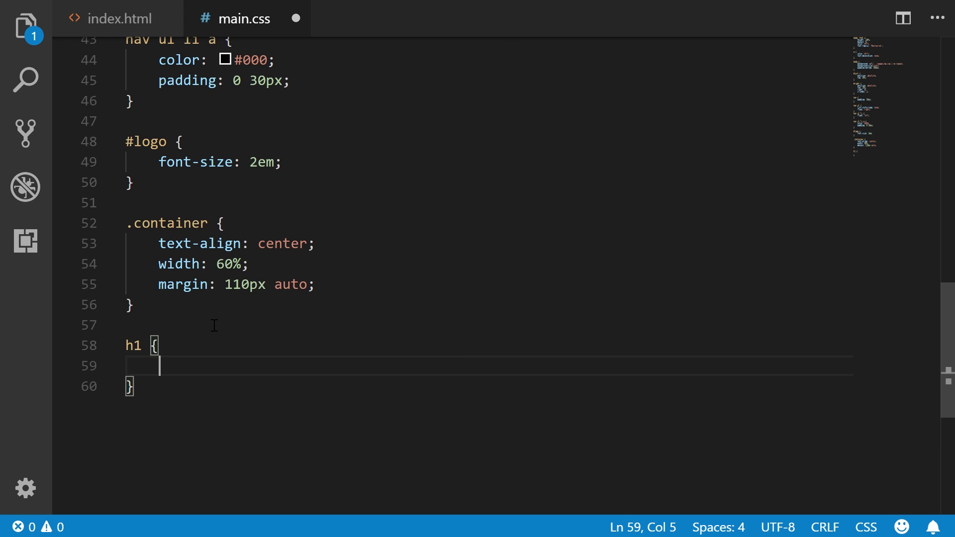
text(font-size: 3)
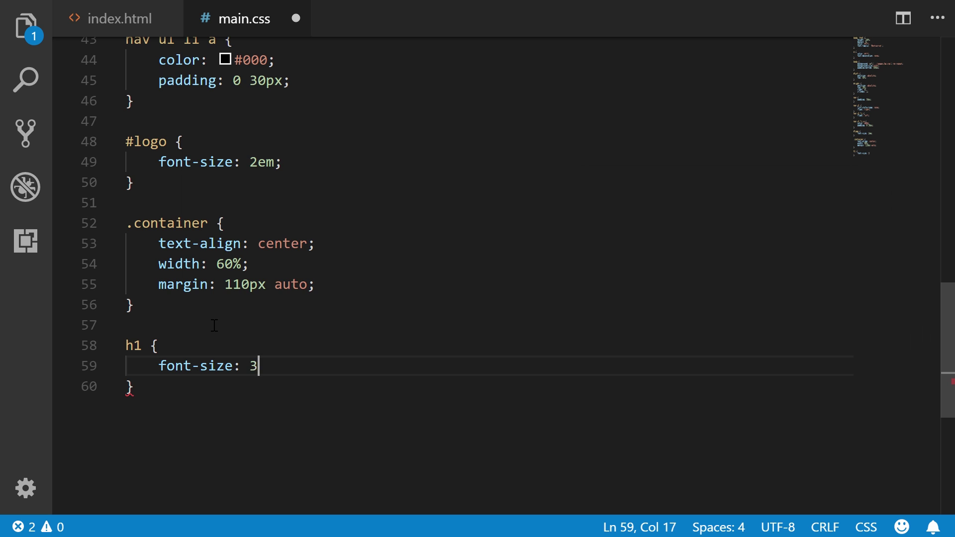
text(.5em)
key(BackSpace)
text(em;)
key(Down)
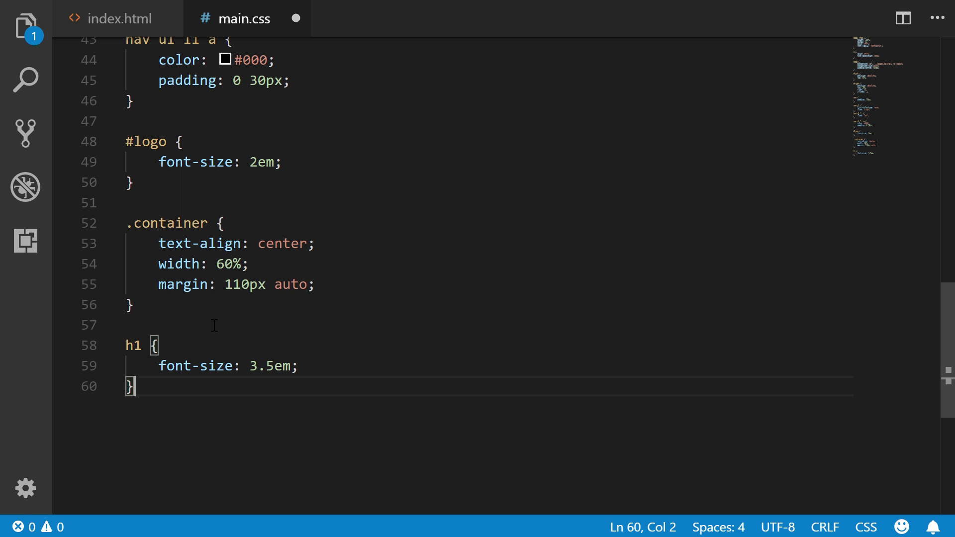
Add .container p with font-size 1.3em and line-height 1.4em, save, and go to Chrome
key(Return)
key(Return)
text(.co)
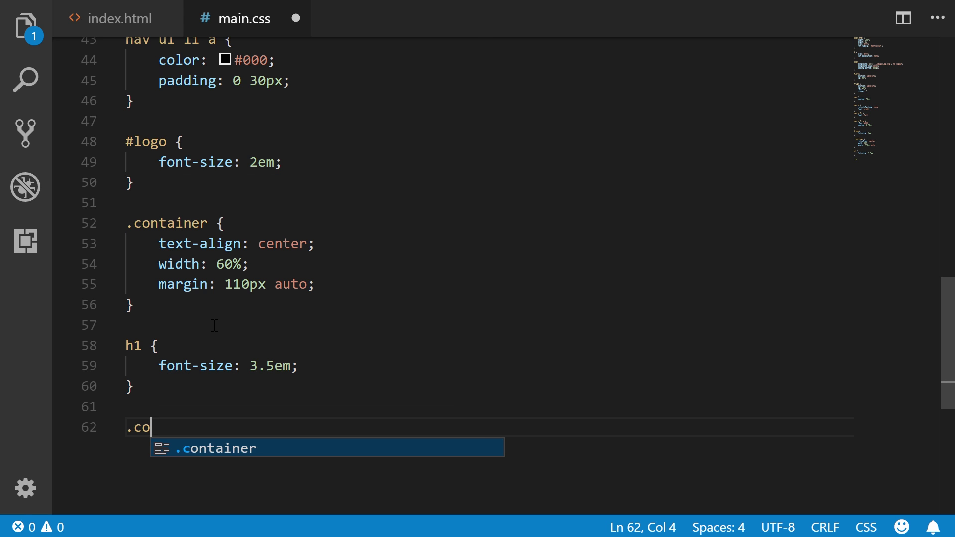
text(ntainer p {)
key(Return)
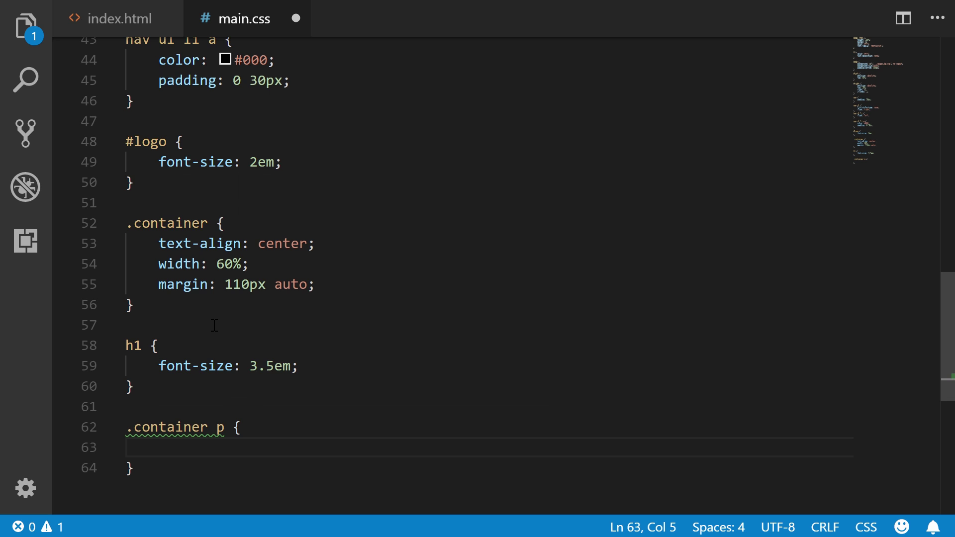
text(font-size: 1.3em;)
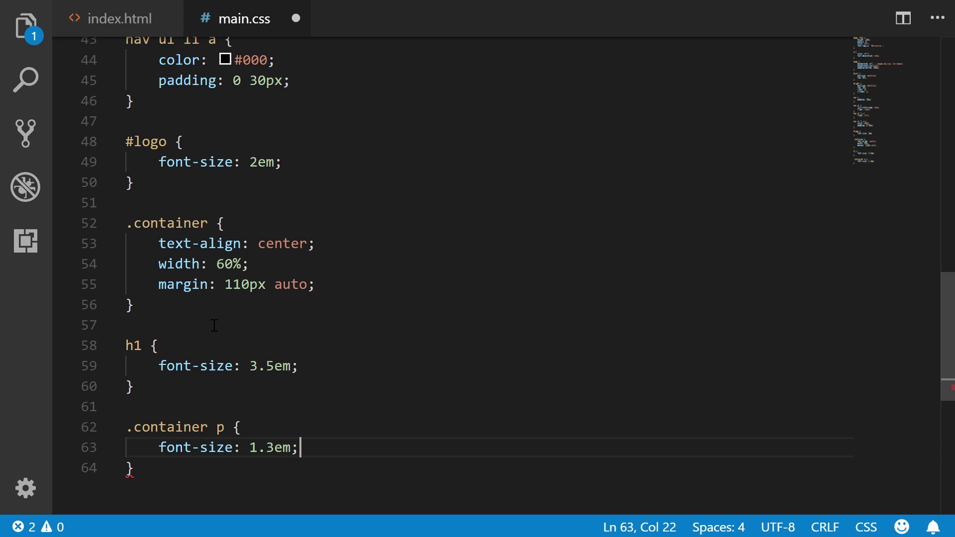
key(Return)
text(line-)
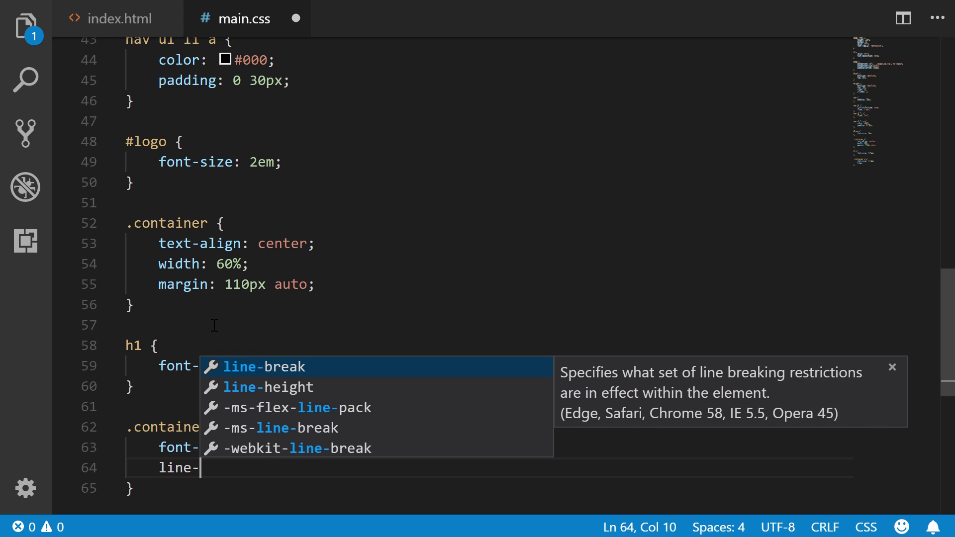
text(height: 1.4em;)
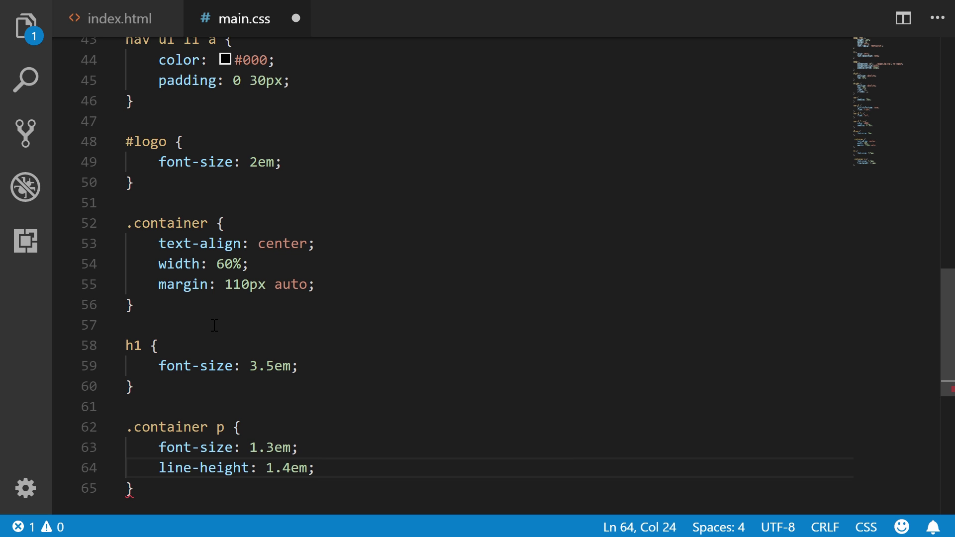
key(ctrl+s)
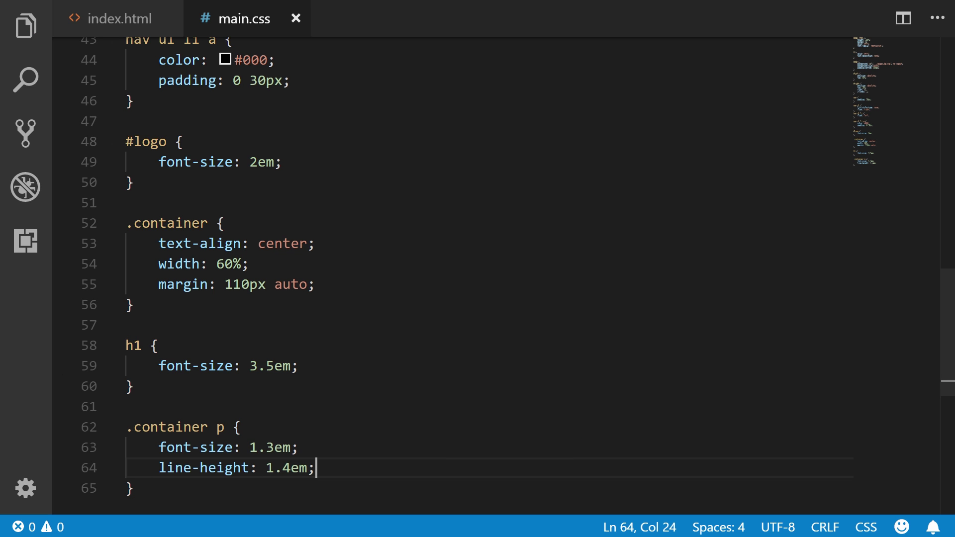
key(alt+Tab)
Reload main.css, go back to the landing page, and review the large centred 'My snazzy' headline
click(38, 8)
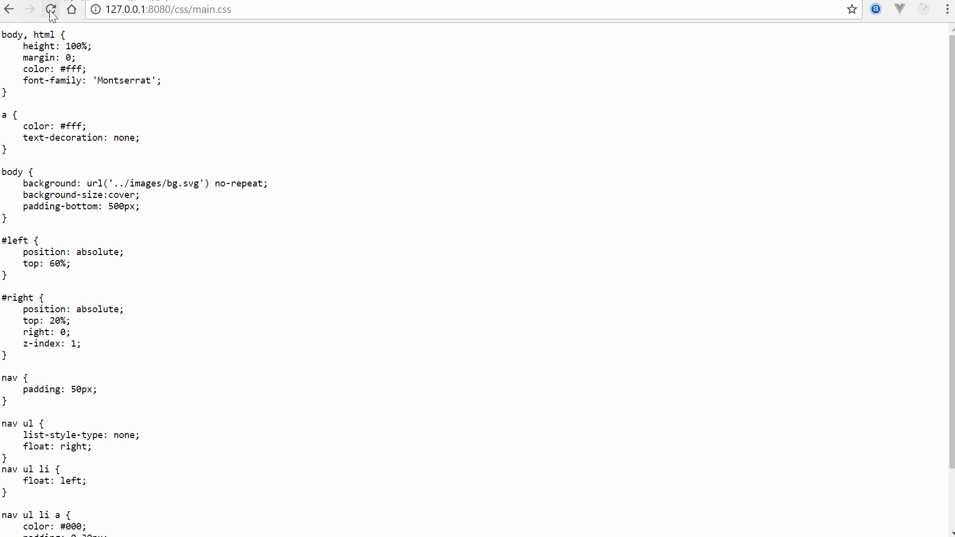
click(9, 9)
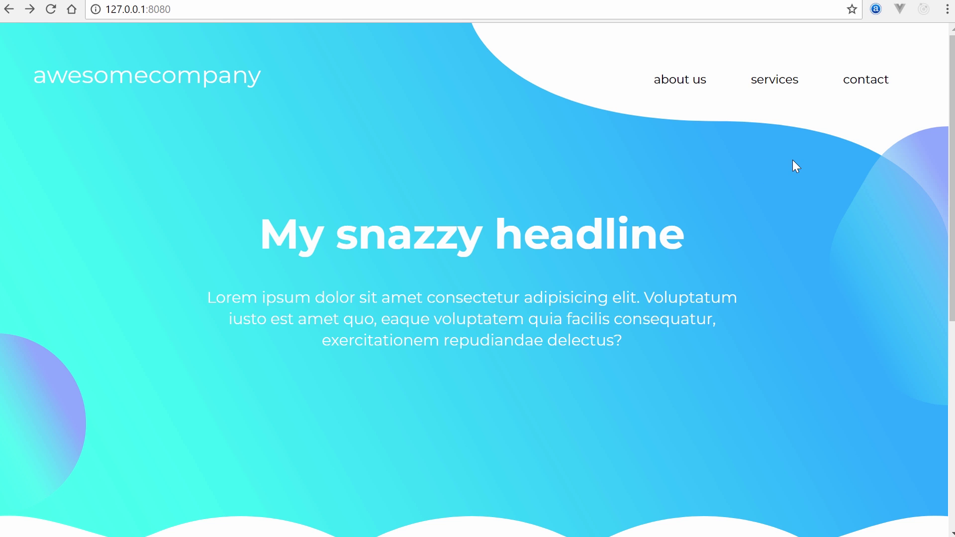
drag(951, 75, 946, 26)
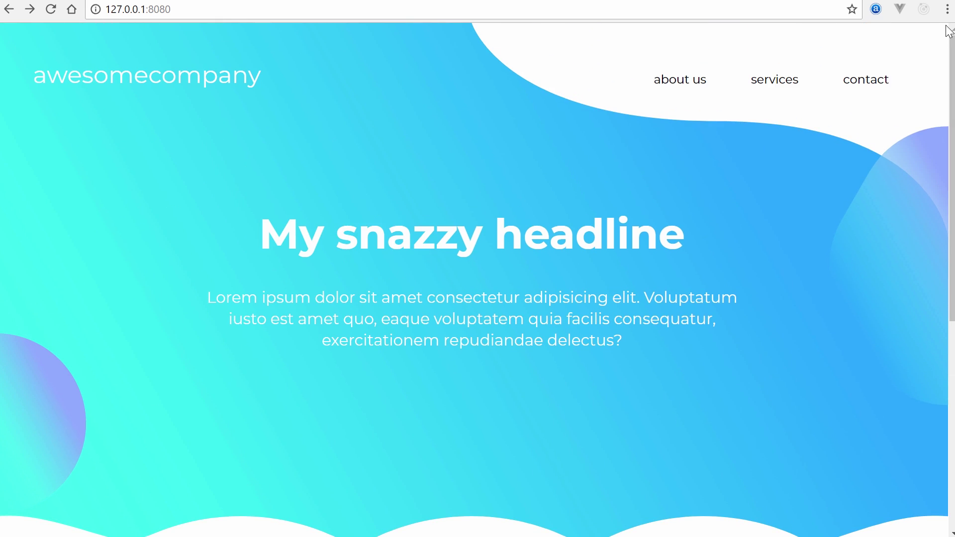